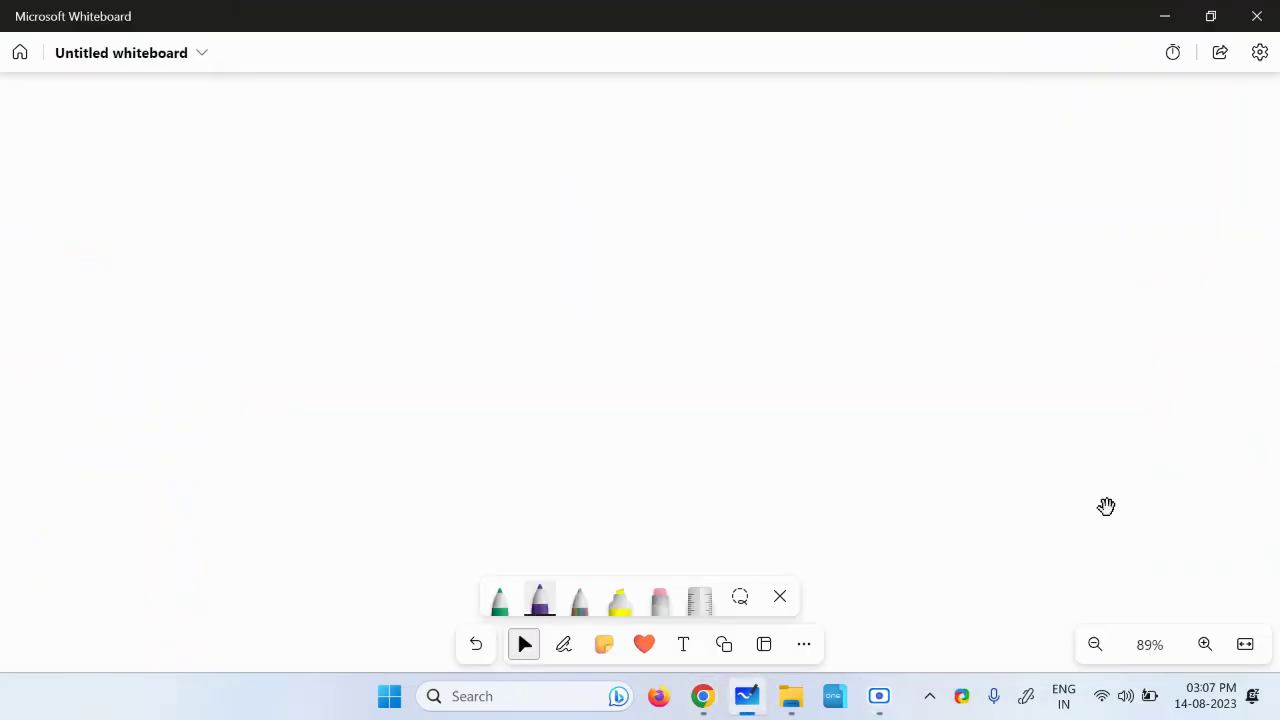
Step: Write 'Salary' in purple with the pen and underline it
{"action": "left_click", "coordinate": [563, 644]}
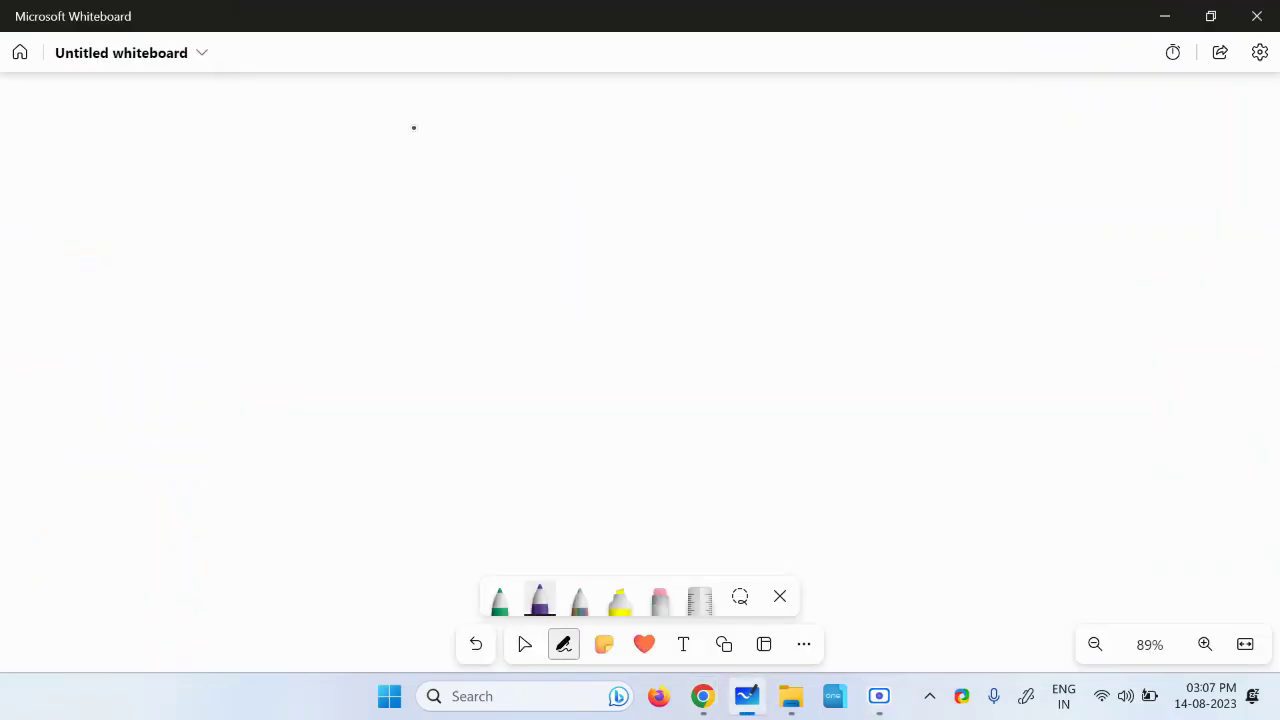
{"action": "left_click_drag", "start_coordinate": [338, 139], "coordinate": [300, 195]}
{"action": "left_click_drag", "start_coordinate": [395, 158], "coordinate": [400, 182]}
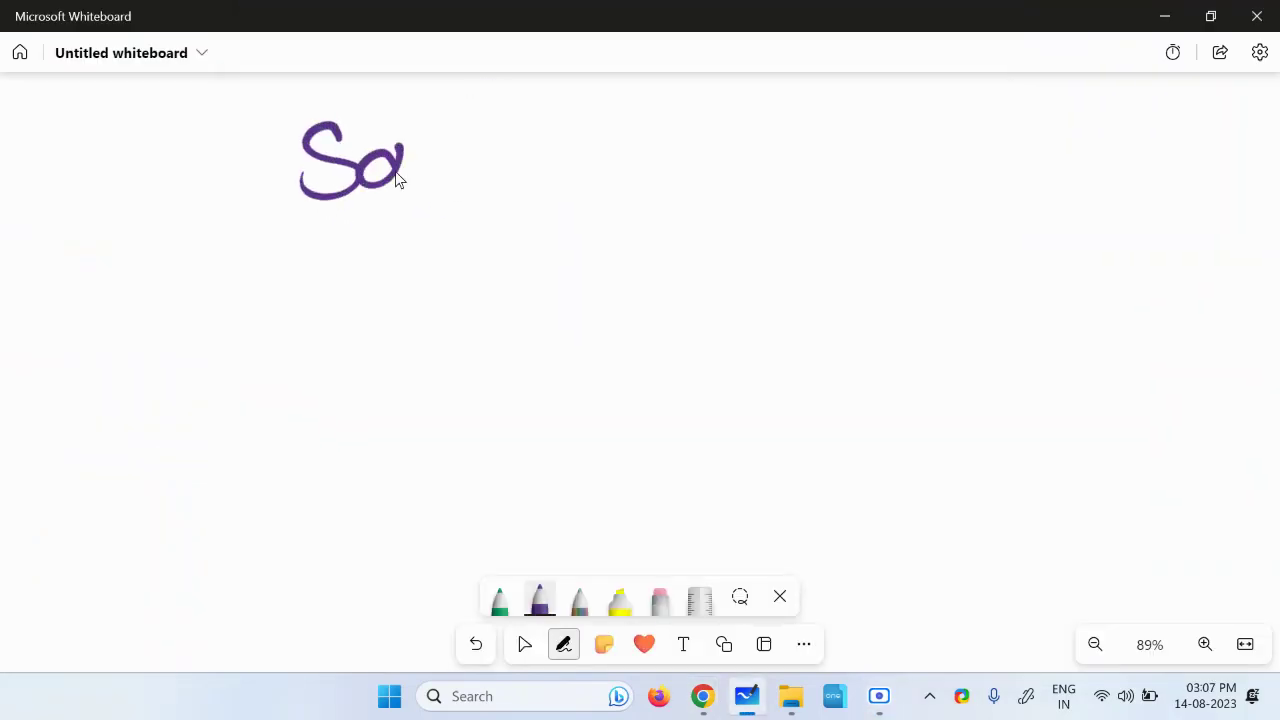
{"action": "left_click_drag", "start_coordinate": [425, 116], "coordinate": [465, 165]}
{"action": "left_click_drag", "start_coordinate": [534, 136], "coordinate": [537, 210]}
{"action": "left_click_drag", "start_coordinate": [276, 228], "coordinate": [580, 186]}
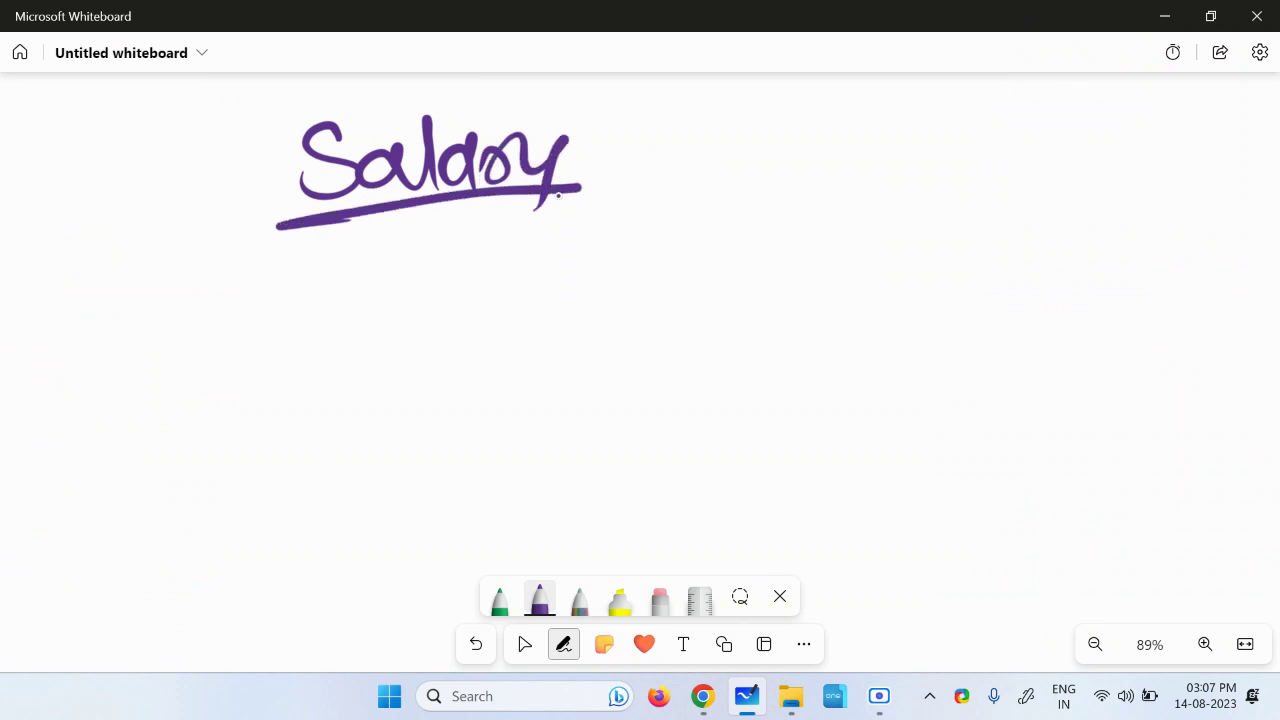
Step: In green ink, write Basic Pay below the heading with a plus sign beside it
{"action": "left_click", "coordinate": [499, 600]}
{"action": "left_click_drag", "start_coordinate": [512, 272], "coordinate": [514, 330]}
{"action": "left_click_drag", "start_coordinate": [590, 292], "coordinate": [602, 316]}
{"action": "mouse_move", "coordinate": [644, 278]}
{"action": "left_mouse_down"}
{"action": "mouse_move", "coordinate": [622, 318]}
{"action": "mouse_move", "coordinate": [665, 318]}
{"action": "left_mouse_up"}
{"action": "left_click_drag", "start_coordinate": [661, 254], "coordinate": [728, 314]}
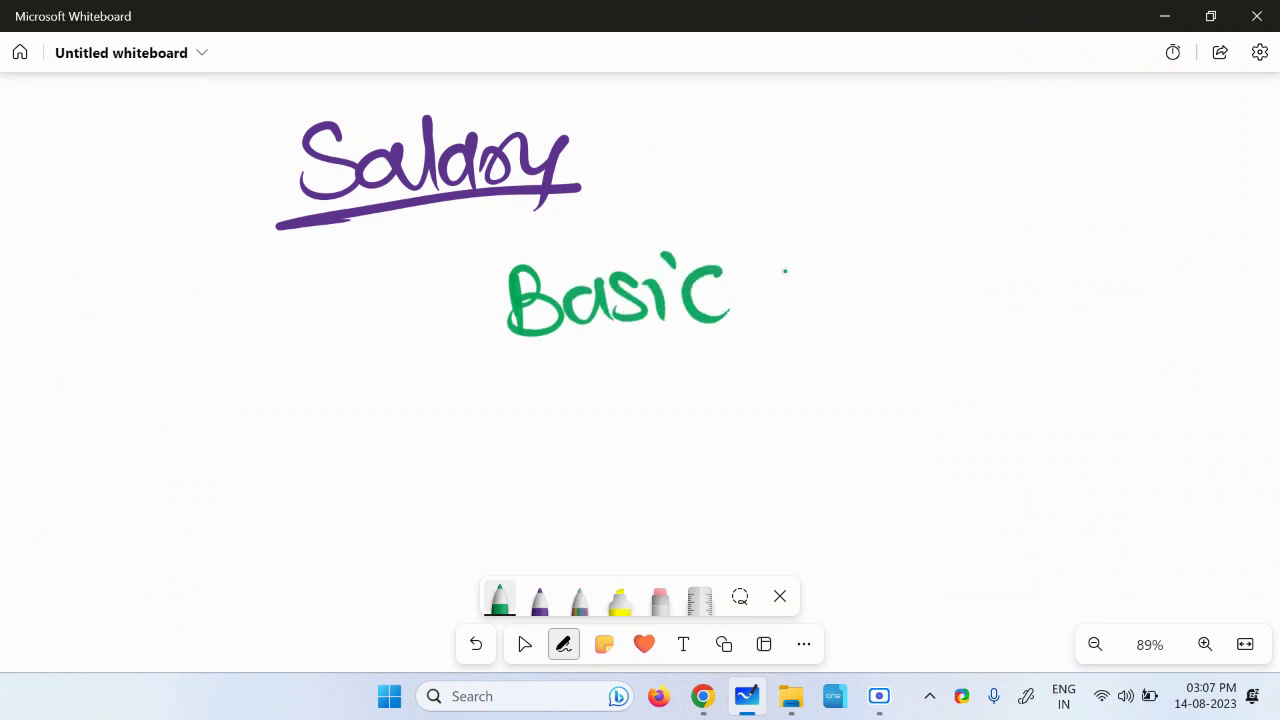
{"action": "mouse_move", "coordinate": [796, 258]}
{"action": "left_mouse_down"}
{"action": "mouse_move", "coordinate": [801, 332]}
{"action": "mouse_move", "coordinate": [800, 298]}
{"action": "left_mouse_up"}
{"action": "left_click_drag", "start_coordinate": [842, 284], "coordinate": [872, 298]}
{"action": "mouse_move", "coordinate": [896, 266]}
{"action": "left_mouse_down"}
{"action": "mouse_move", "coordinate": [938, 258]}
{"action": "mouse_move", "coordinate": [910, 330]}
{"action": "left_mouse_up"}
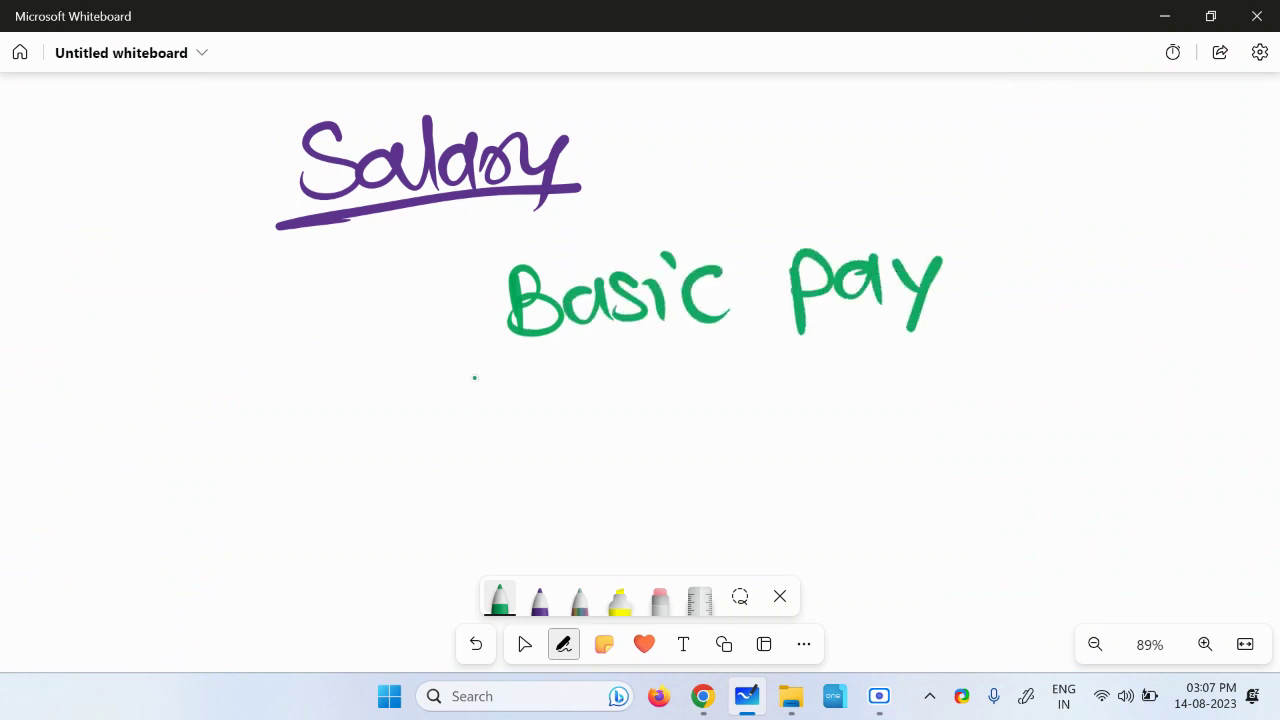
{"action": "mouse_move", "coordinate": [318, 354]}
{"action": "left_mouse_down"}
{"action": "mouse_move", "coordinate": [387, 354]}
{"action": "mouse_move", "coordinate": [350, 406]}
{"action": "left_mouse_up"}
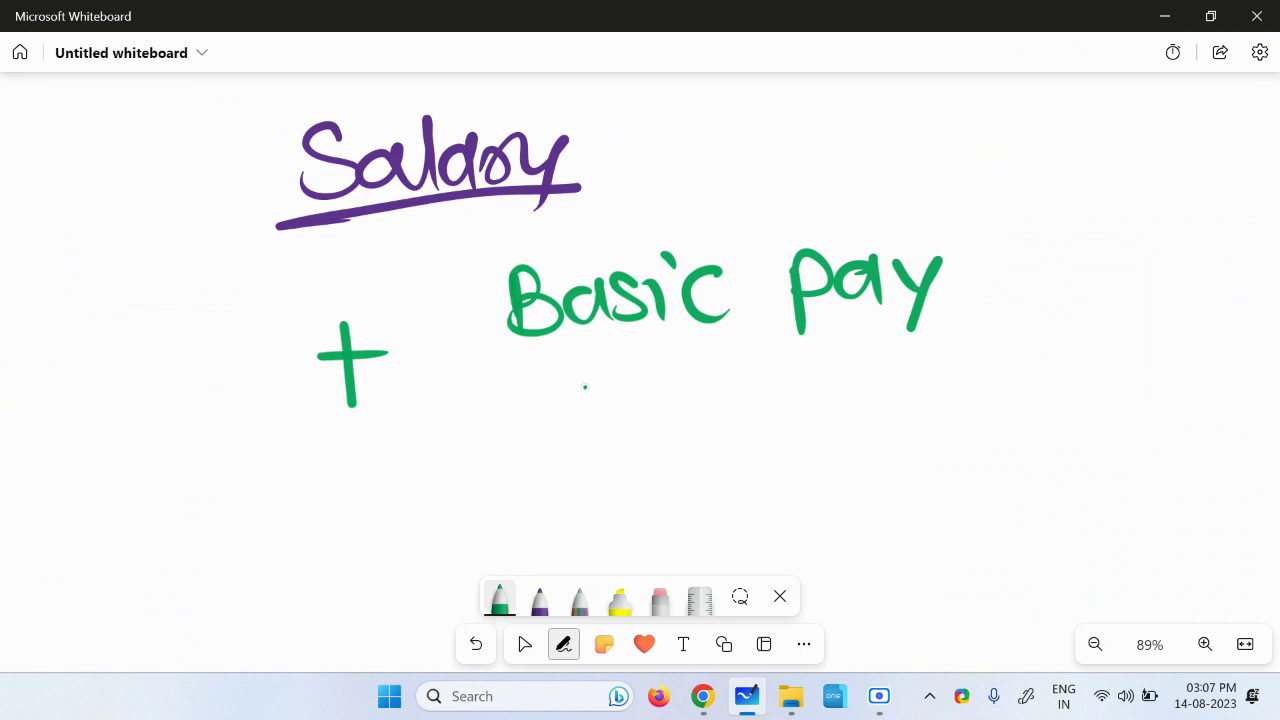
Step: Add HRA and DA to the green list, with a second plus sign
{"action": "left_click_drag", "start_coordinate": [560, 366], "coordinate": [562, 430]}
{"action": "mouse_move", "coordinate": [562, 398]}
{"action": "left_mouse_down"}
{"action": "mouse_move", "coordinate": [616, 396]}
{"action": "mouse_move", "coordinate": [616, 430]}
{"action": "left_mouse_up"}
{"action": "mouse_move", "coordinate": [648, 382]}
{"action": "left_mouse_down"}
{"action": "mouse_move", "coordinate": [648, 426]}
{"action": "mouse_move", "coordinate": [770, 422]}
{"action": "left_mouse_up"}
{"action": "scroll", "coordinate": [792, 375], "scroll_direction": "down", "scroll_amount": 2}
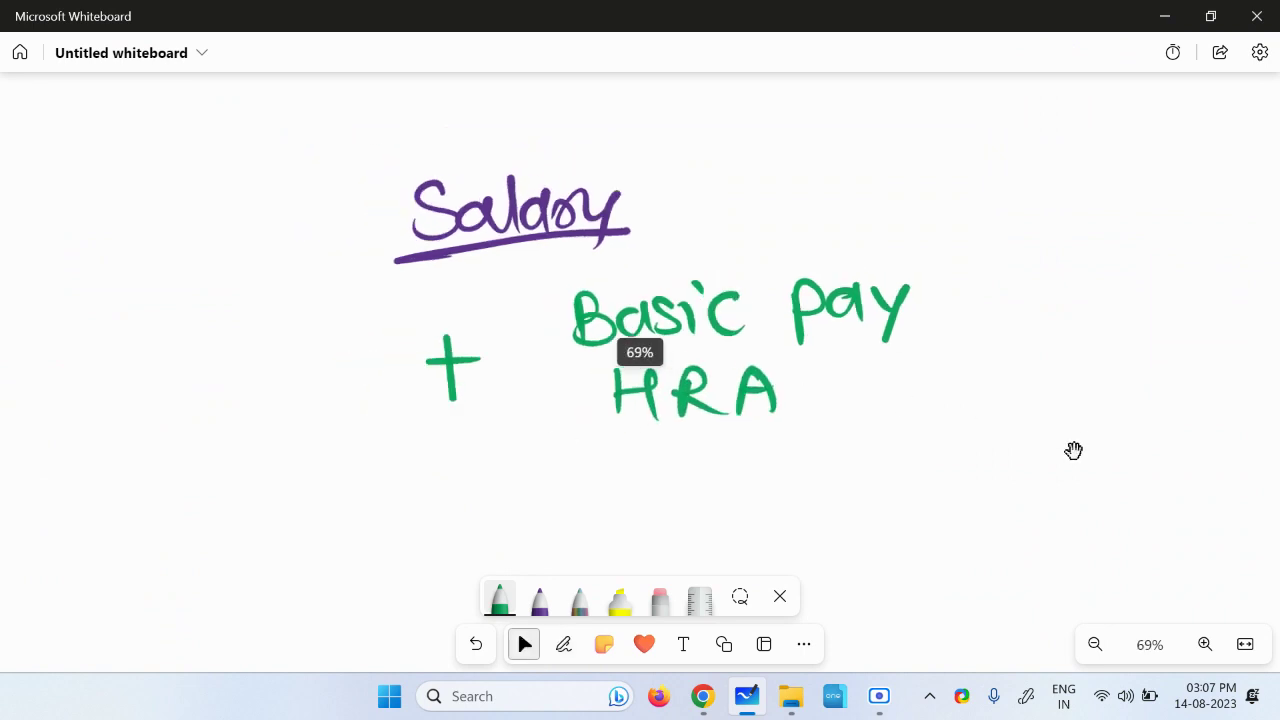
{"action": "left_click_drag", "start_coordinate": [1074, 449], "coordinate": [959, 367]}
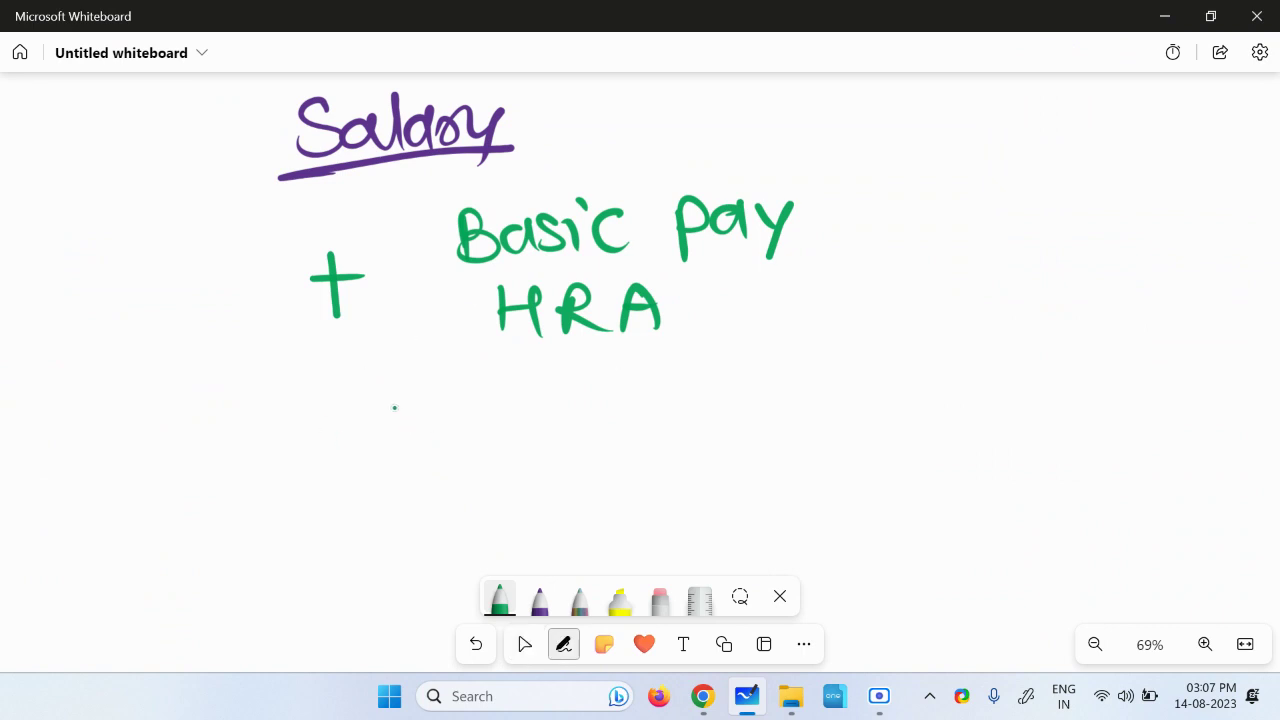
{"action": "left_click_drag", "start_coordinate": [388, 408], "coordinate": [453, 404]}
{"action": "left_click_drag", "start_coordinate": [414, 381], "coordinate": [412, 439]}
{"action": "left_click_drag", "start_coordinate": [517, 366], "coordinate": [517, 422]}
{"action": "left_click_drag", "start_coordinate": [517, 364], "coordinate": [522, 420]}
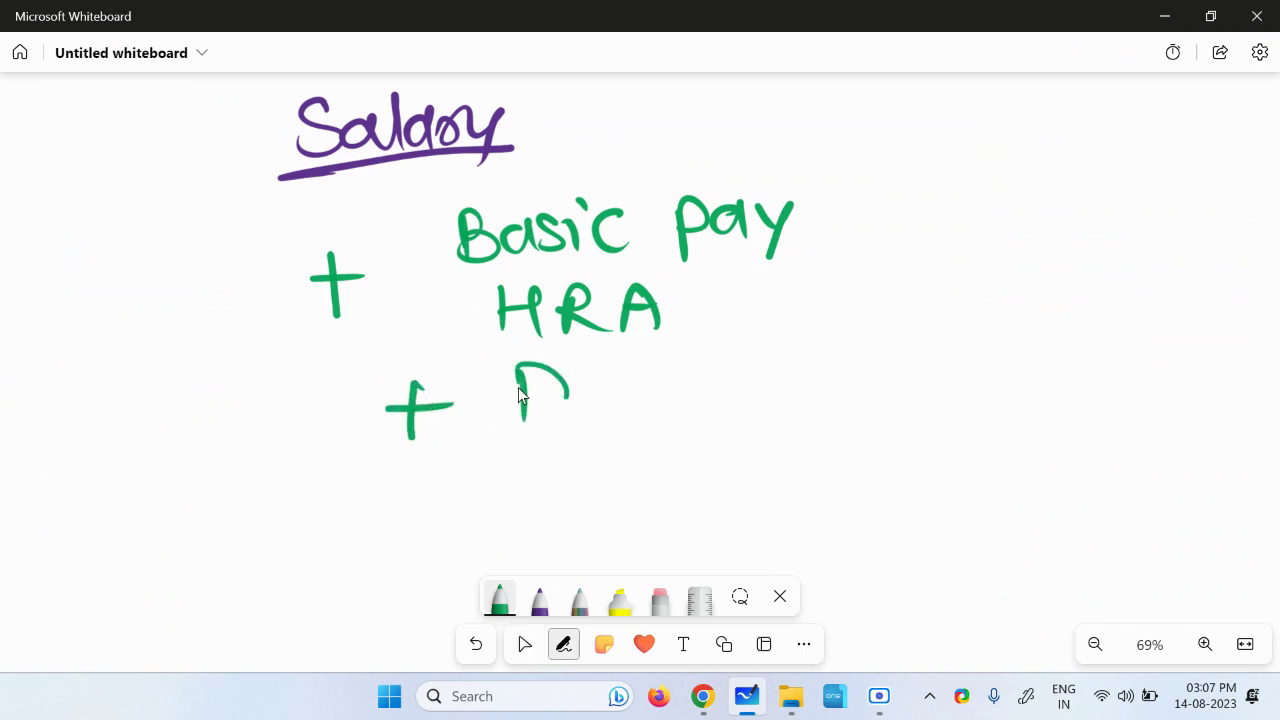
{"action": "mouse_move", "coordinate": [584, 373]}
{"action": "left_mouse_down"}
{"action": "mouse_move", "coordinate": [583, 423]}
{"action": "mouse_move", "coordinate": [616, 404]}
{"action": "left_mouse_up"}
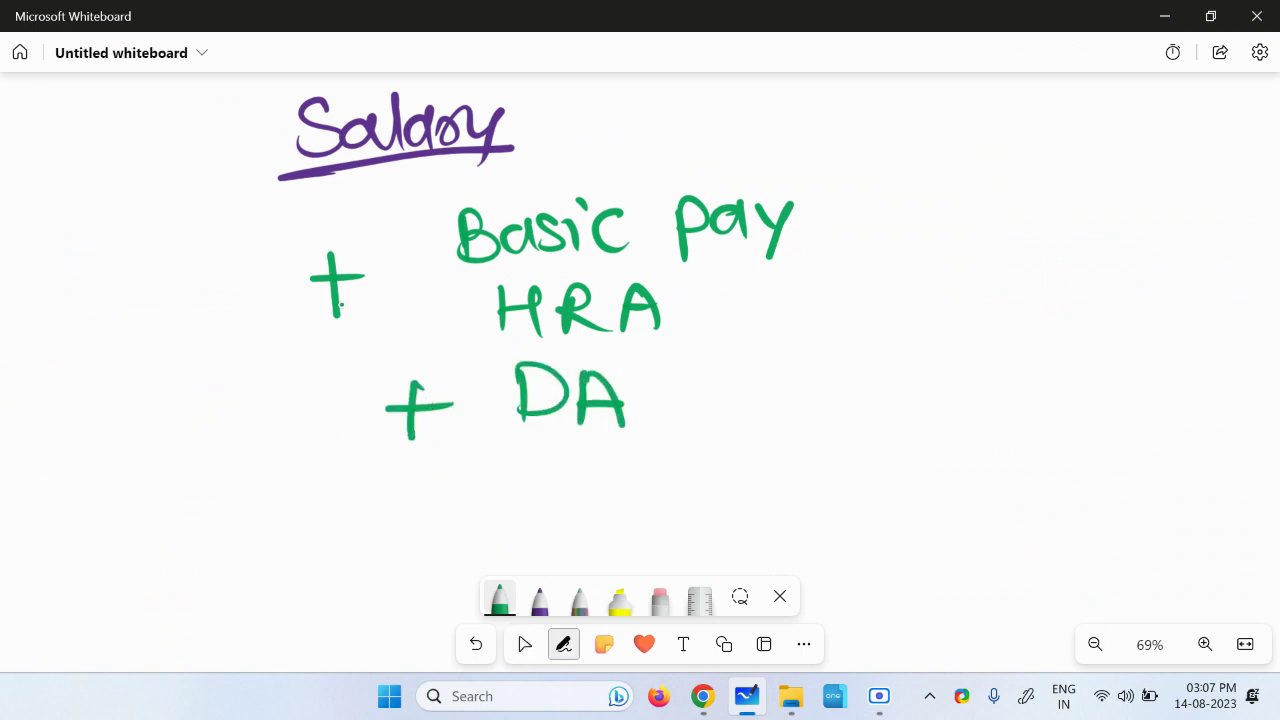
Step: Add TA and Reimbursement to the list, with another plus sign
{"action": "scroll", "coordinate": [330, 305], "scroll_direction": "down", "scroll_amount": 3}
{"action": "mouse_move", "coordinate": [363, 435]}
{"action": "left_mouse_down"}
{"action": "mouse_move", "coordinate": [406, 435]}
{"action": "mouse_move", "coordinate": [375, 467]}
{"action": "left_mouse_up"}
{"action": "left_click_drag", "start_coordinate": [538, 443], "coordinate": [562, 442]}
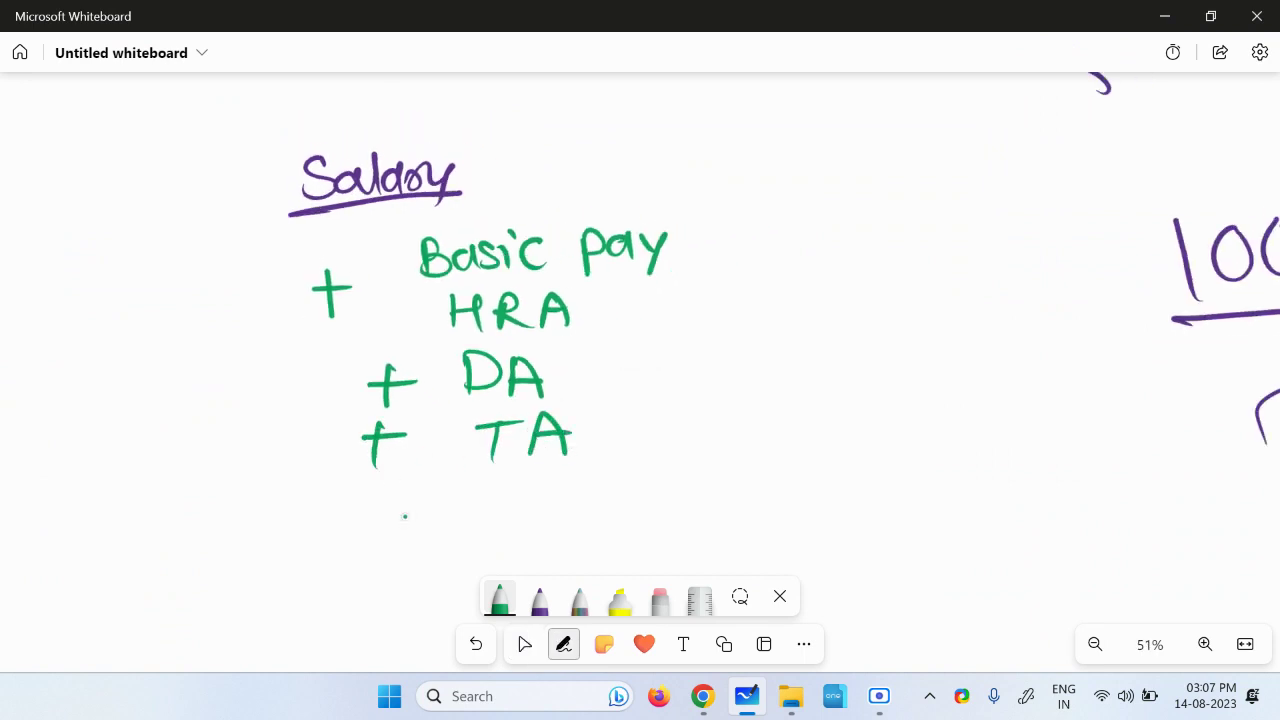
{"action": "mouse_move", "coordinate": [365, 497]}
{"action": "left_mouse_down"}
{"action": "mouse_move", "coordinate": [412, 496]}
{"action": "mouse_move", "coordinate": [384, 535]}
{"action": "left_mouse_up"}
{"action": "left_click_drag", "start_coordinate": [477, 482], "coordinate": [481, 524]}
{"action": "left_click_drag", "start_coordinate": [476, 484], "coordinate": [586, 510]}
{"action": "mouse_move", "coordinate": [596, 466]}
{"action": "left_mouse_down"}
{"action": "mouse_move", "coordinate": [592, 510]}
{"action": "mouse_move", "coordinate": [631, 491]}
{"action": "mouse_move", "coordinate": [752, 490]}
{"action": "left_mouse_up"}
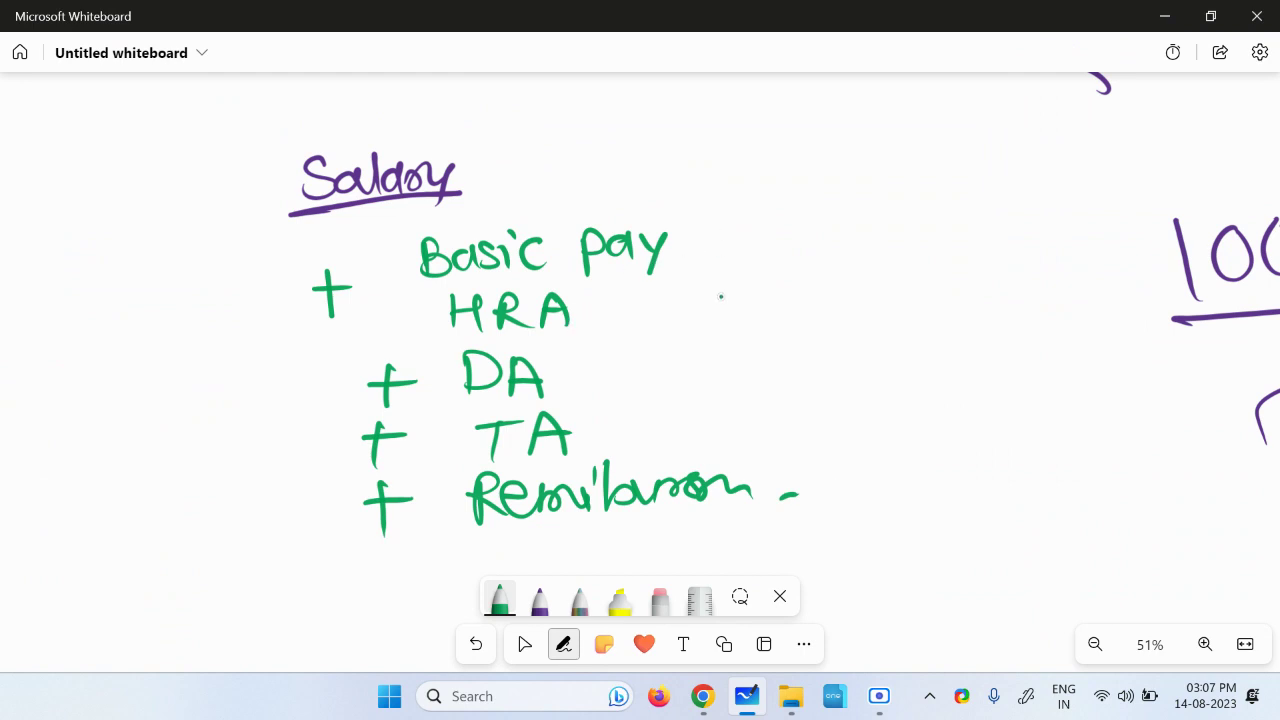
Step: Switch the pen to crimson and write a 'deductions' heading beside the salary list
{"action": "left_click", "coordinate": [500, 603]}
{"action": "left_click", "coordinate": [476, 407]}
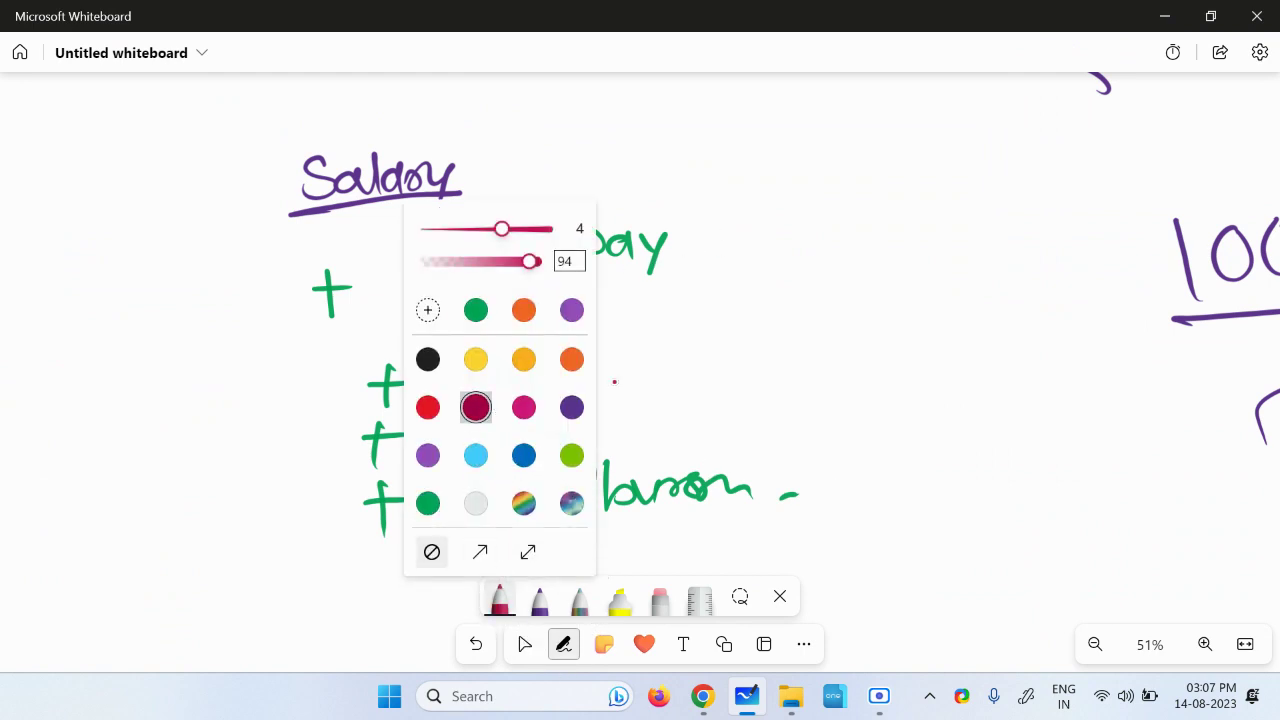
{"action": "left_click_drag", "start_coordinate": [872, 136], "coordinate": [872, 204]}
{"action": "mouse_move", "coordinate": [882, 186]}
{"action": "left_mouse_down"}
{"action": "mouse_move", "coordinate": [918, 198]}
{"action": "mouse_move", "coordinate": [952, 136]}
{"action": "mouse_move", "coordinate": [988, 158]}
{"action": "mouse_move", "coordinate": [990, 186]}
{"action": "left_mouse_up"}
{"action": "left_click_drag", "start_coordinate": [1024, 166], "coordinate": [1026, 190]}
{"action": "mouse_move", "coordinate": [1040, 140]}
{"action": "left_mouse_down"}
{"action": "mouse_move", "coordinate": [1060, 190]}
{"action": "mouse_move", "coordinate": [1118, 198]}
{"action": "left_mouse_up"}
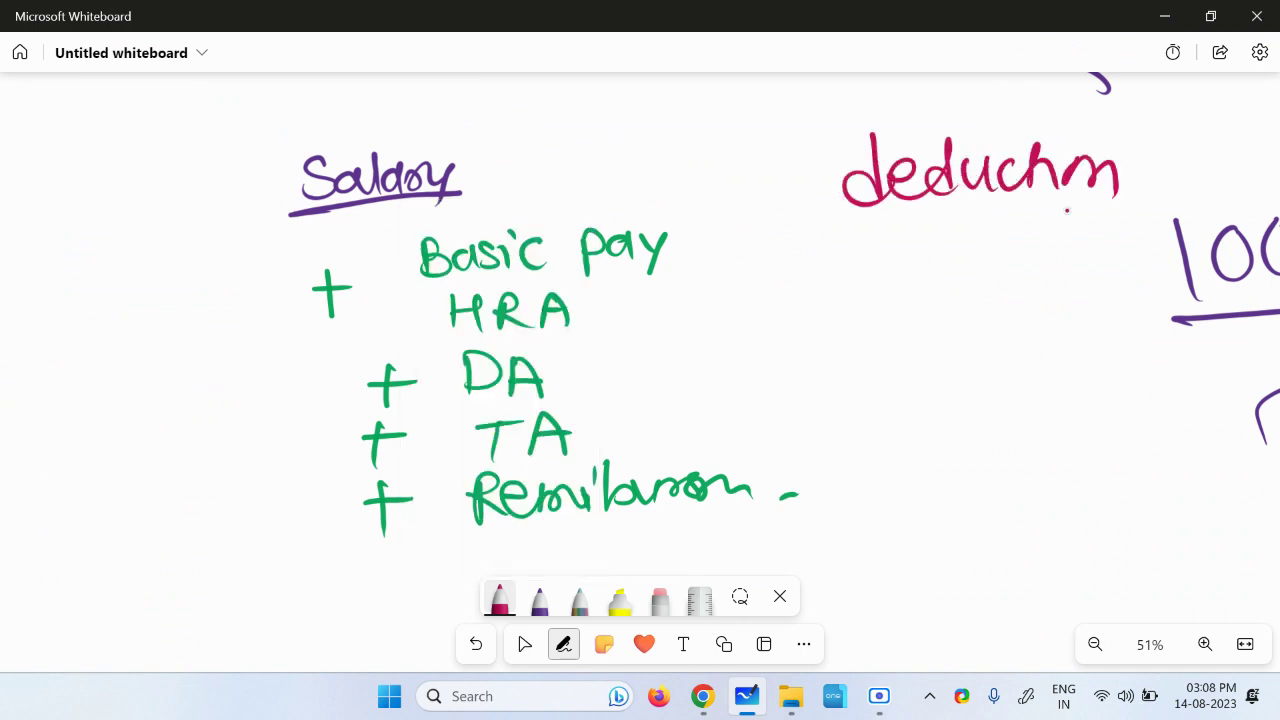
Step: List Leave, ESIC and PF under the deductions heading, each preceded by a minus sign
{"action": "mouse_move", "coordinate": [880, 218]}
{"action": "left_mouse_down"}
{"action": "mouse_move", "coordinate": [912, 262]}
{"action": "mouse_move", "coordinate": [996, 232]}
{"action": "mouse_move", "coordinate": [1026, 244]}
{"action": "left_mouse_up"}
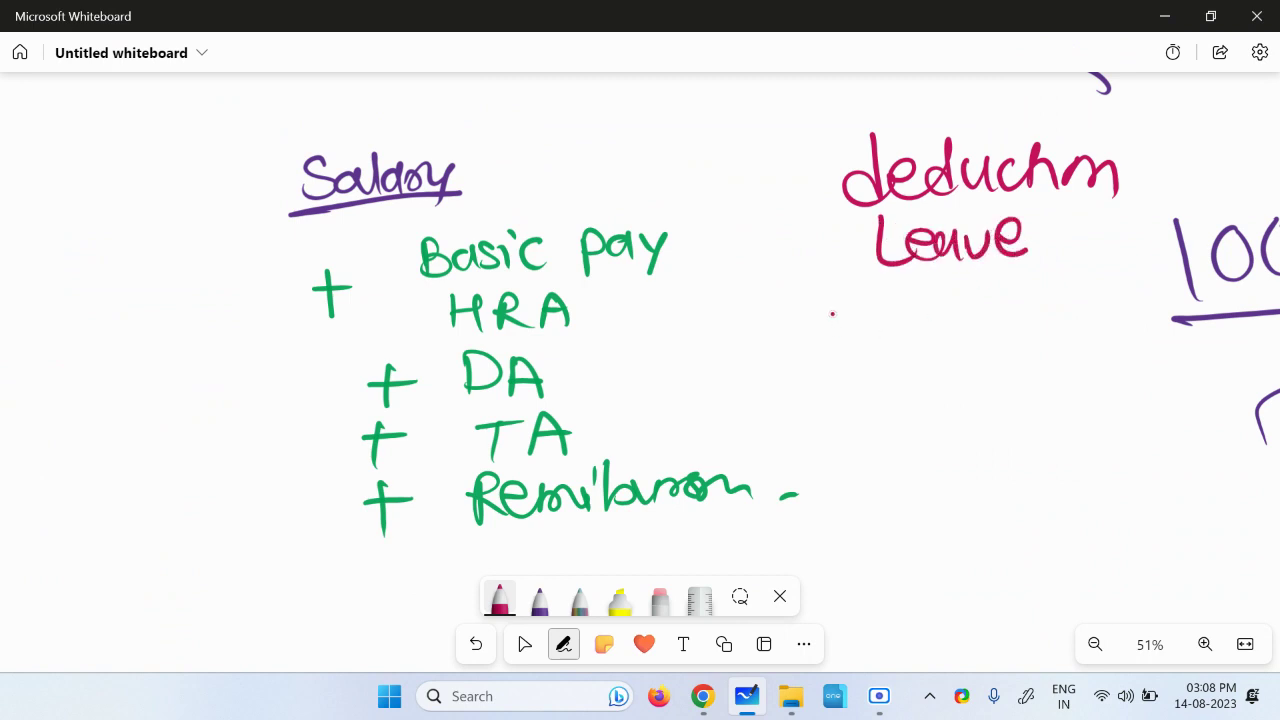
{"action": "left_click_drag", "start_coordinate": [818, 266], "coordinate": [849, 268]}
{"action": "mouse_move", "coordinate": [816, 333]}
{"action": "left_mouse_down"}
{"action": "mouse_move", "coordinate": [934, 344]}
{"action": "mouse_move", "coordinate": [934, 324]}
{"action": "left_mouse_up"}
{"action": "mouse_move", "coordinate": [958, 302]}
{"action": "left_mouse_down"}
{"action": "mouse_move", "coordinate": [936, 340]}
{"action": "mouse_move", "coordinate": [990, 324]}
{"action": "mouse_move", "coordinate": [1006, 302]}
{"action": "mouse_move", "coordinate": [1016, 338]}
{"action": "left_mouse_up"}
{"action": "left_click_drag", "start_coordinate": [1048, 304], "coordinate": [1050, 340]}
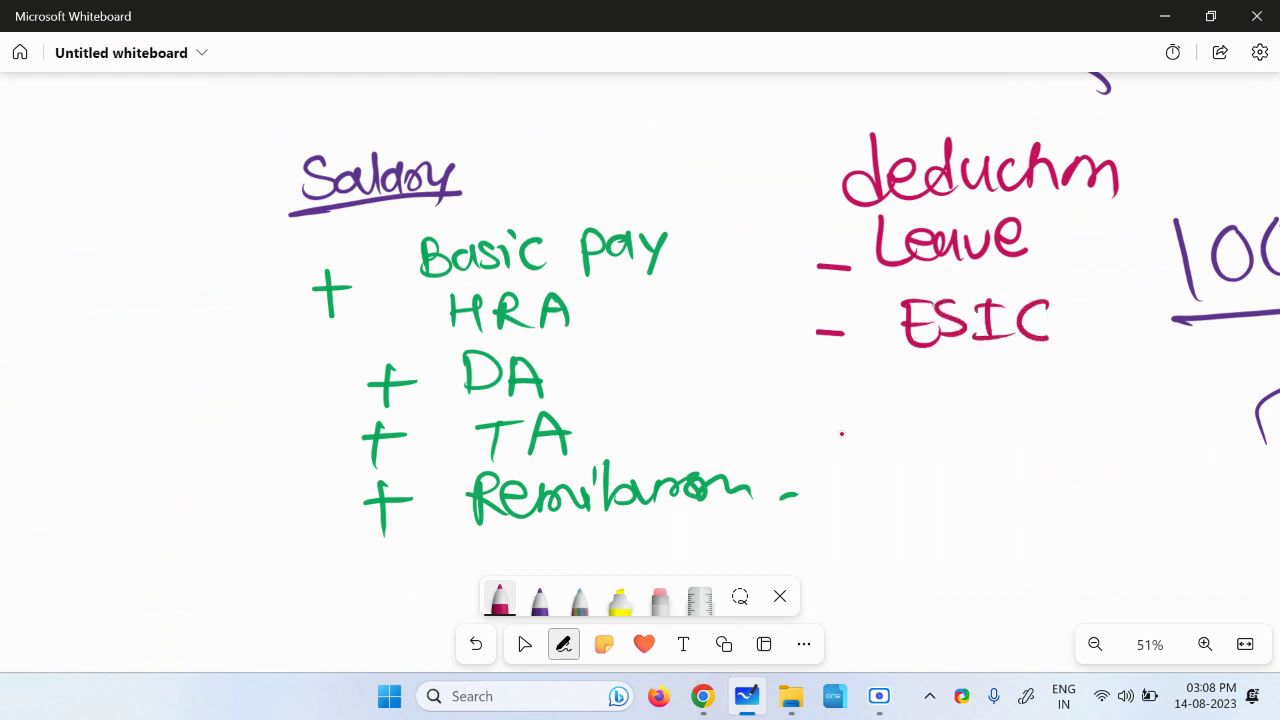
{"action": "left_click_drag", "start_coordinate": [828, 421], "coordinate": [858, 420]}
{"action": "mouse_move", "coordinate": [928, 398]}
{"action": "left_mouse_down"}
{"action": "mouse_move", "coordinate": [930, 438]}
{"action": "mouse_move", "coordinate": [928, 412]}
{"action": "left_mouse_up"}
{"action": "mouse_move", "coordinate": [966, 396]}
{"action": "left_mouse_down"}
{"action": "mouse_move", "coordinate": [968, 428]}
{"action": "mouse_move", "coordinate": [998, 382]}
{"action": "left_mouse_up"}
{"action": "left_click_drag", "start_coordinate": [968, 404], "coordinate": [1004, 402]}
{"action": "scroll", "coordinate": [960, 385], "scroll_direction": "down", "scroll_amount": 1}
{"action": "scroll", "coordinate": [900, 450], "scroll_direction": "down", "scroll_amount": 2}
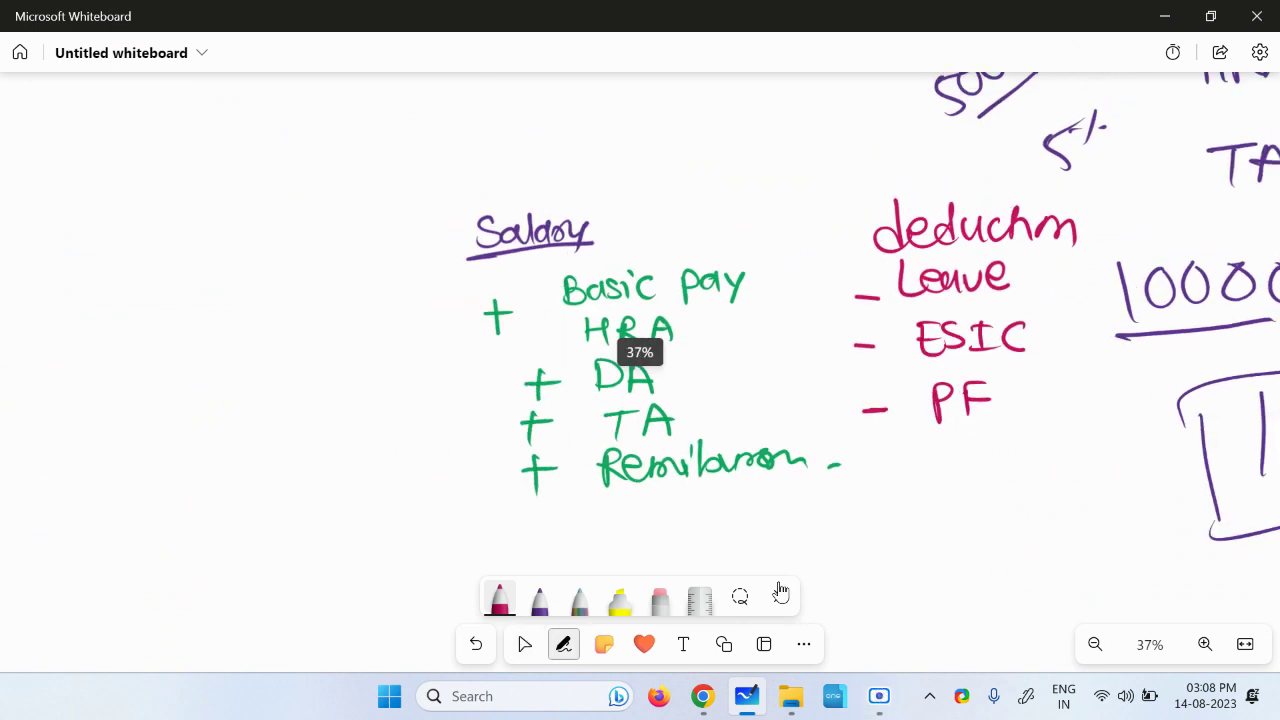
{"action": "left_click_drag", "start_coordinate": [737, 537], "coordinate": [500, 409]}
{"action": "scroll", "coordinate": [500, 409], "scroll_direction": "up", "scroll_amount": 1}
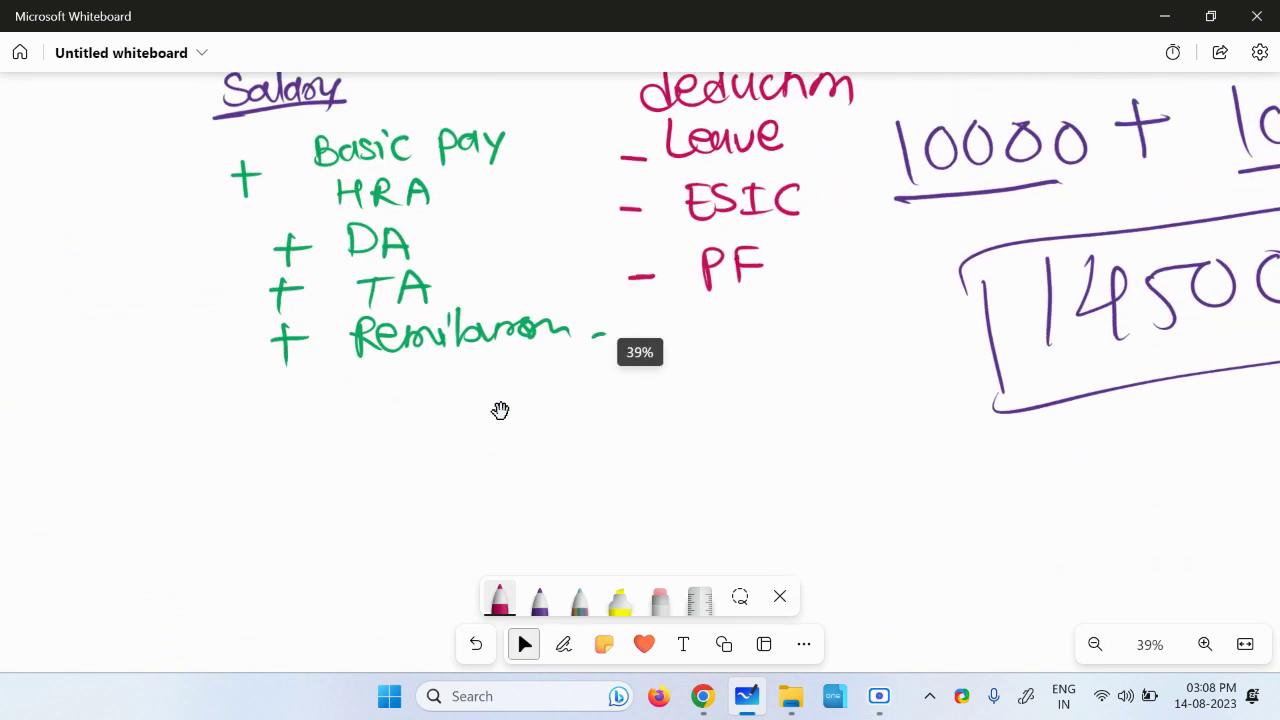
Step: Draw a crimson line under both lists, then write a boxed 10000 followed by a minus sign
{"action": "left_click_drag", "start_coordinate": [172, 392], "coordinate": [998, 378]}
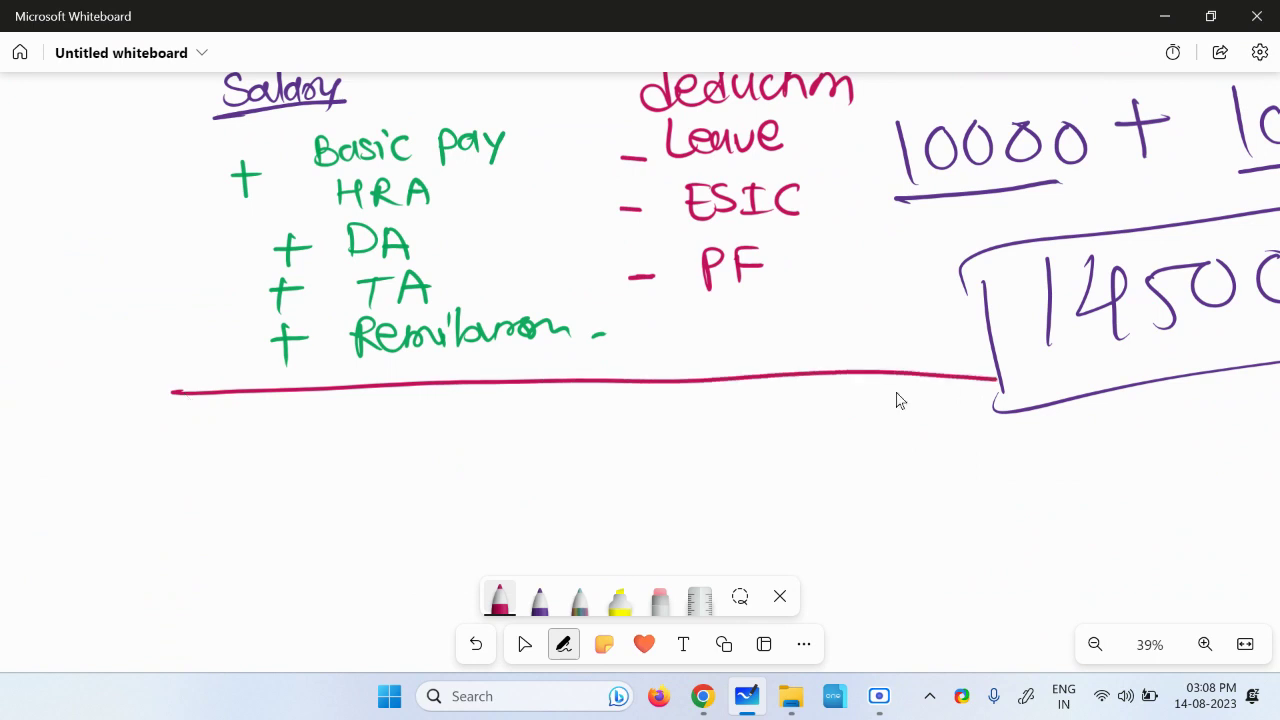
{"action": "mouse_move", "coordinate": [221, 400]}
{"action": "left_mouse_down"}
{"action": "mouse_move", "coordinate": [222, 508]}
{"action": "mouse_move", "coordinate": [637, 414]}
{"action": "mouse_move", "coordinate": [628, 378]}
{"action": "left_mouse_up"}
{"action": "left_click_drag", "start_coordinate": [286, 420], "coordinate": [293, 470]}
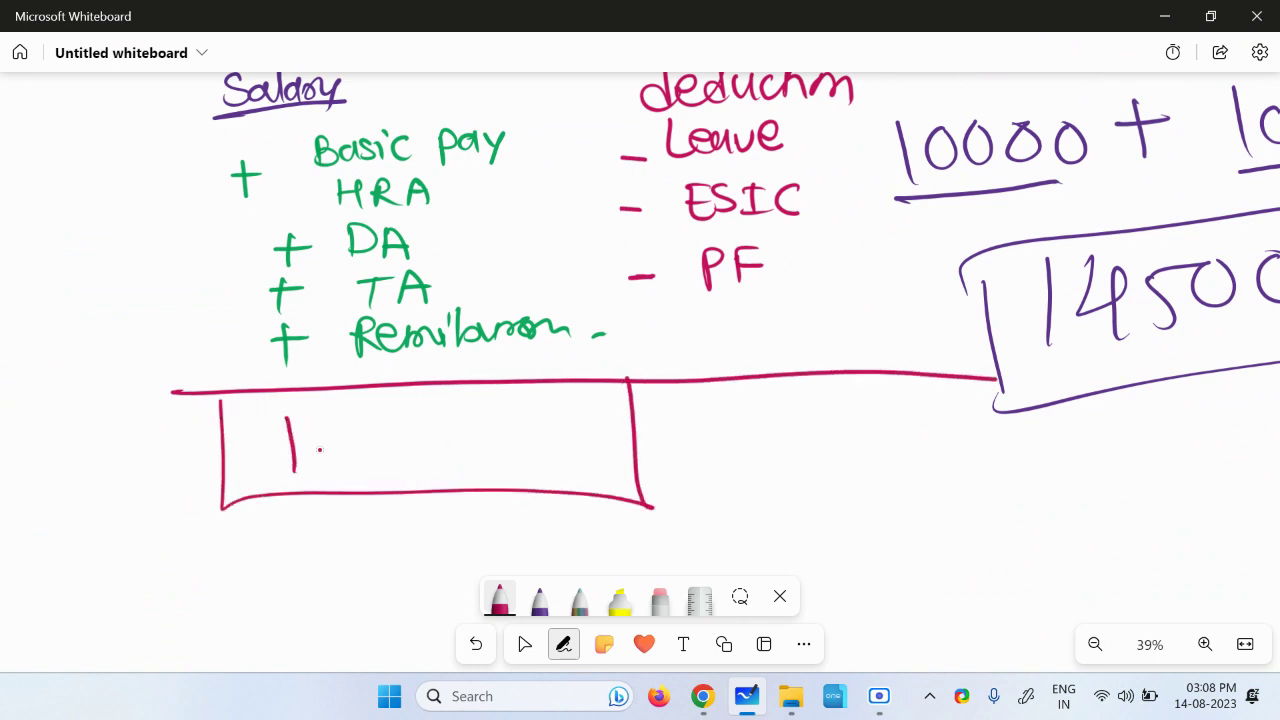
{"action": "left_click_drag", "start_coordinate": [328, 426], "coordinate": [324, 430]}
{"action": "left_click_drag", "start_coordinate": [430, 424], "coordinate": [476, 426]}
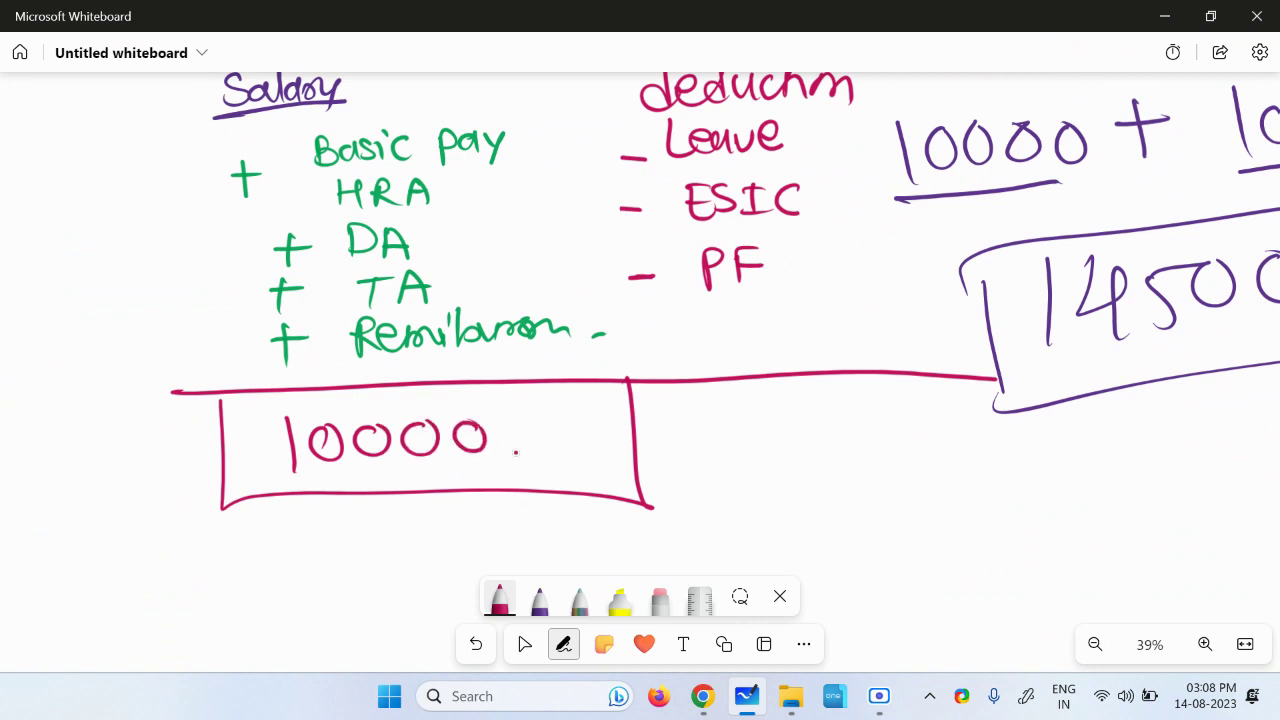
{"action": "left_click_drag", "start_coordinate": [652, 444], "coordinate": [683, 441]}
Step: Write a boxed 3000, then a boxed 7000 result with an arrow pointing to it
{"action": "mouse_move", "coordinate": [710, 378]}
{"action": "left_mouse_down"}
{"action": "mouse_move", "coordinate": [712, 424]}
{"action": "mouse_move", "coordinate": [937, 471]}
{"action": "mouse_move", "coordinate": [925, 376]}
{"action": "left_mouse_up"}
{"action": "left_click_drag", "start_coordinate": [768, 404], "coordinate": [748, 446]}
{"action": "left_click_drag", "start_coordinate": [800, 408], "coordinate": [858, 424]}
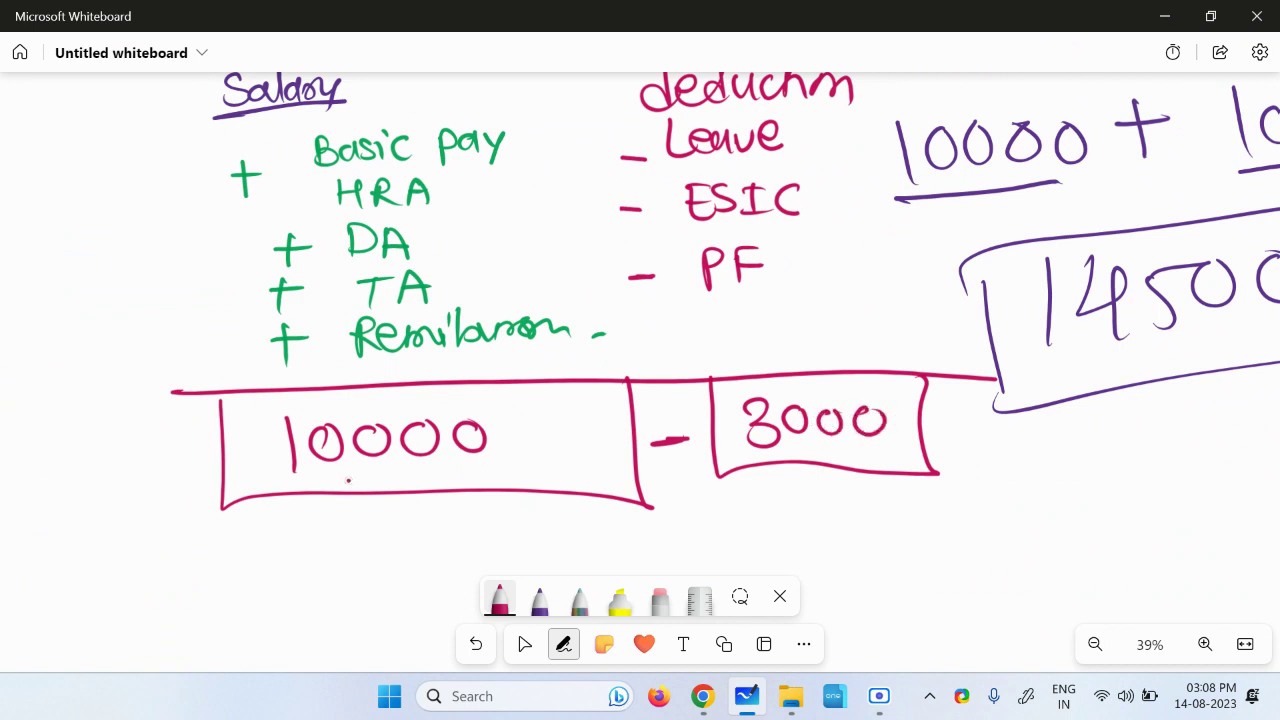
{"action": "scroll", "coordinate": [1163, 380], "scroll_direction": "down", "scroll_amount": 1}
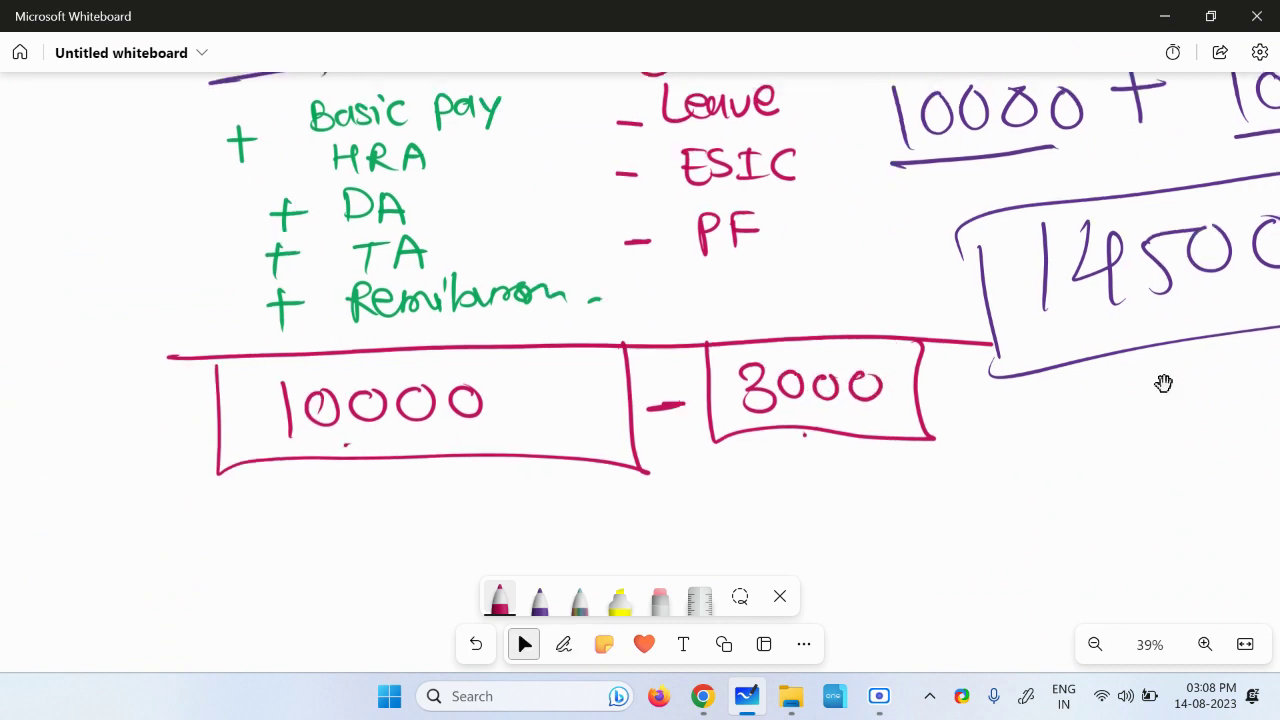
{"action": "scroll", "coordinate": [591, 277], "scroll_direction": "down", "scroll_amount": 2}
{"action": "left_click_drag", "start_coordinate": [516, 412], "coordinate": [534, 472]}
{"action": "left_click_drag", "start_coordinate": [600, 424], "coordinate": [684, 414]}
{"action": "mouse_move", "coordinate": [488, 380]}
{"action": "left_mouse_down"}
{"action": "mouse_move", "coordinate": [500, 398]}
{"action": "mouse_move", "coordinate": [768, 372]}
{"action": "left_mouse_up"}
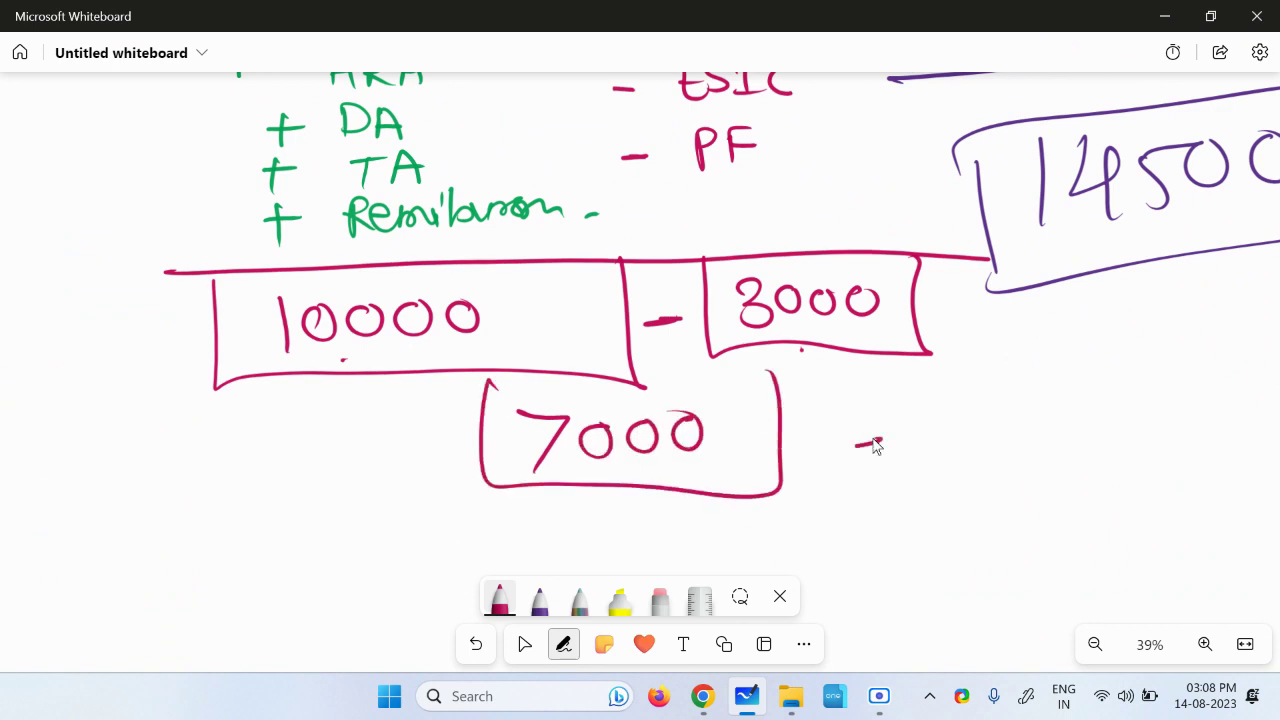
{"action": "left_click_drag", "start_coordinate": [882, 438], "coordinate": [786, 450]}
{"action": "left_click_drag", "start_coordinate": [830, 410], "coordinate": [852, 458]}
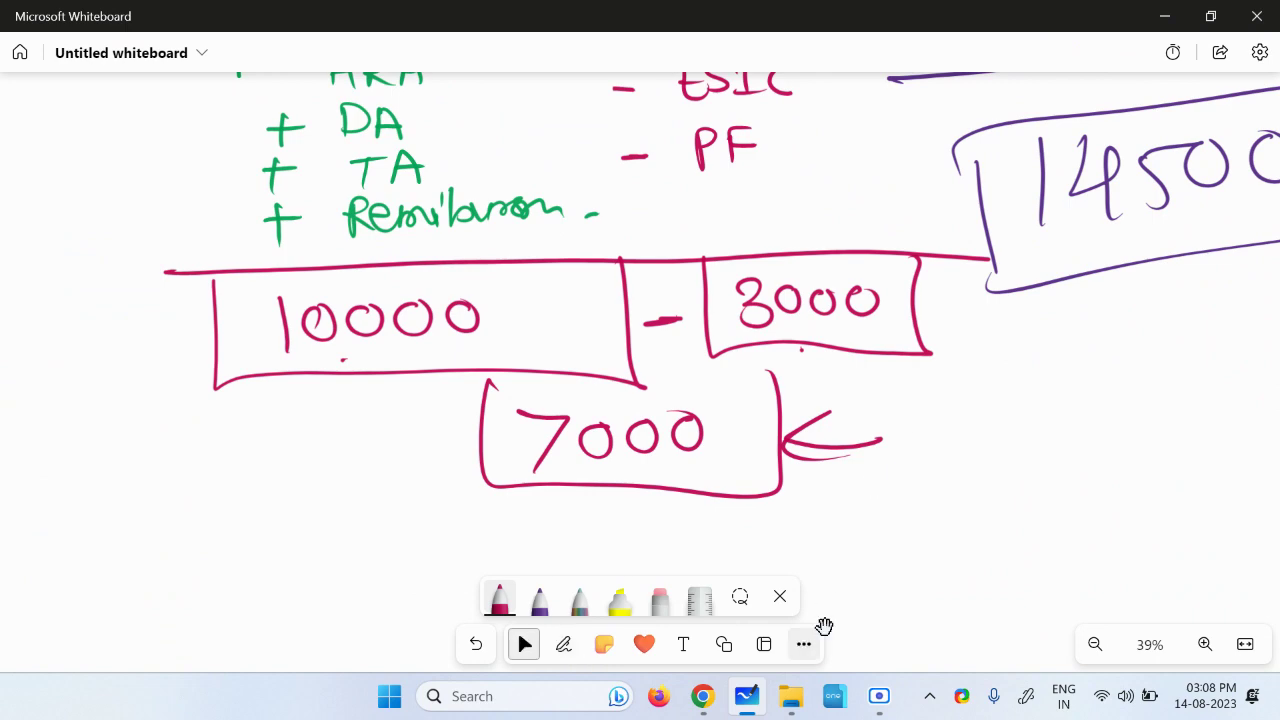
{"action": "mouse_move", "coordinate": [746, 696]}
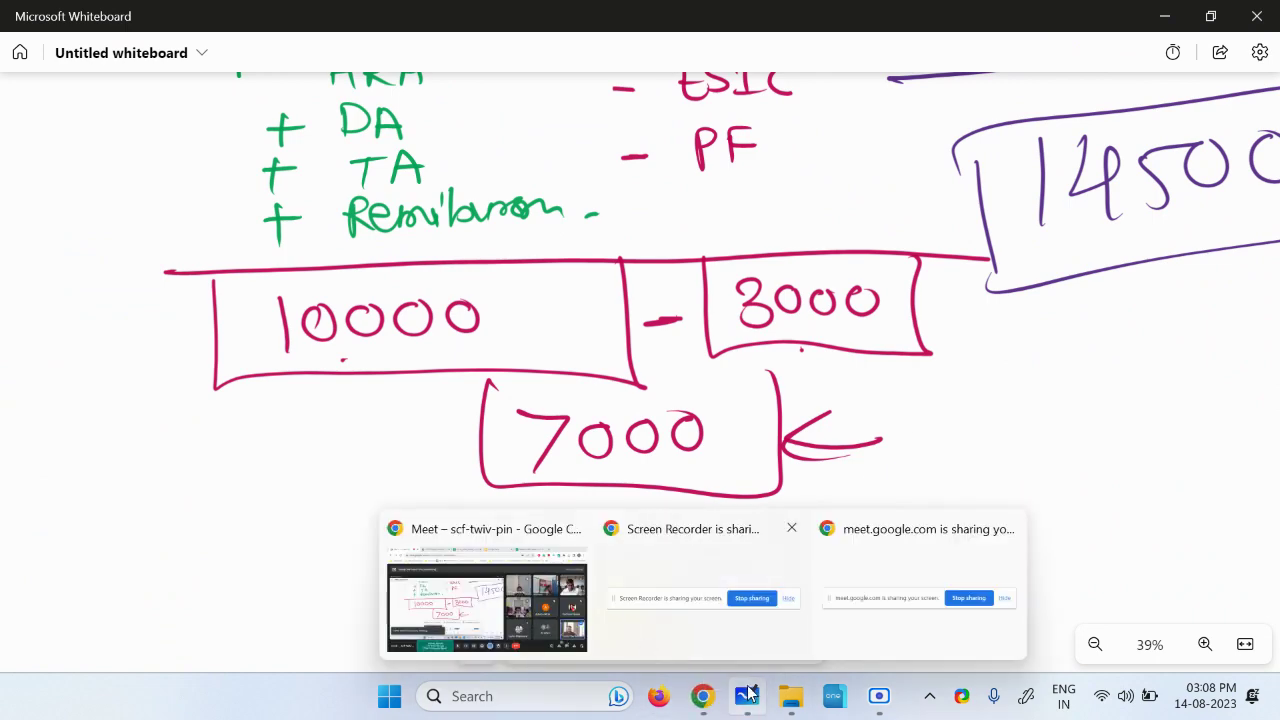
{"action": "left_click", "coordinate": [527, 607]}
{"action": "left_click", "coordinate": [510, 17]}
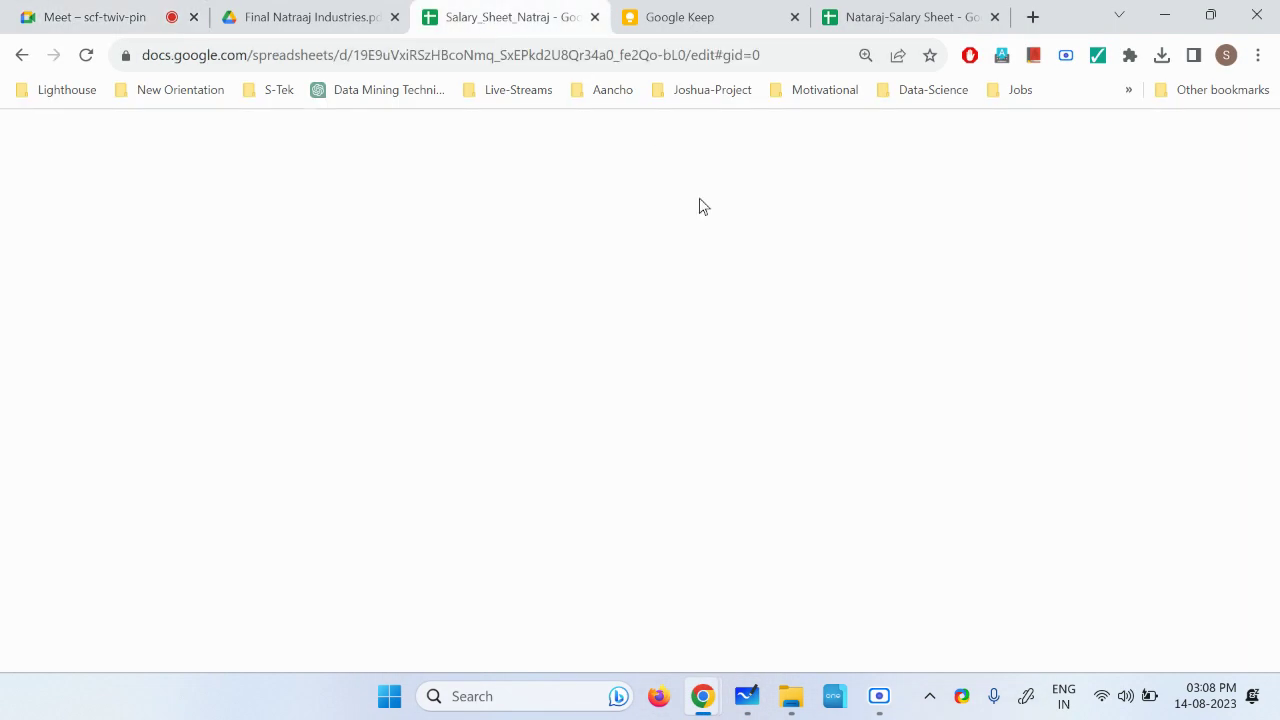
{"action": "left_click", "coordinate": [905, 17]}
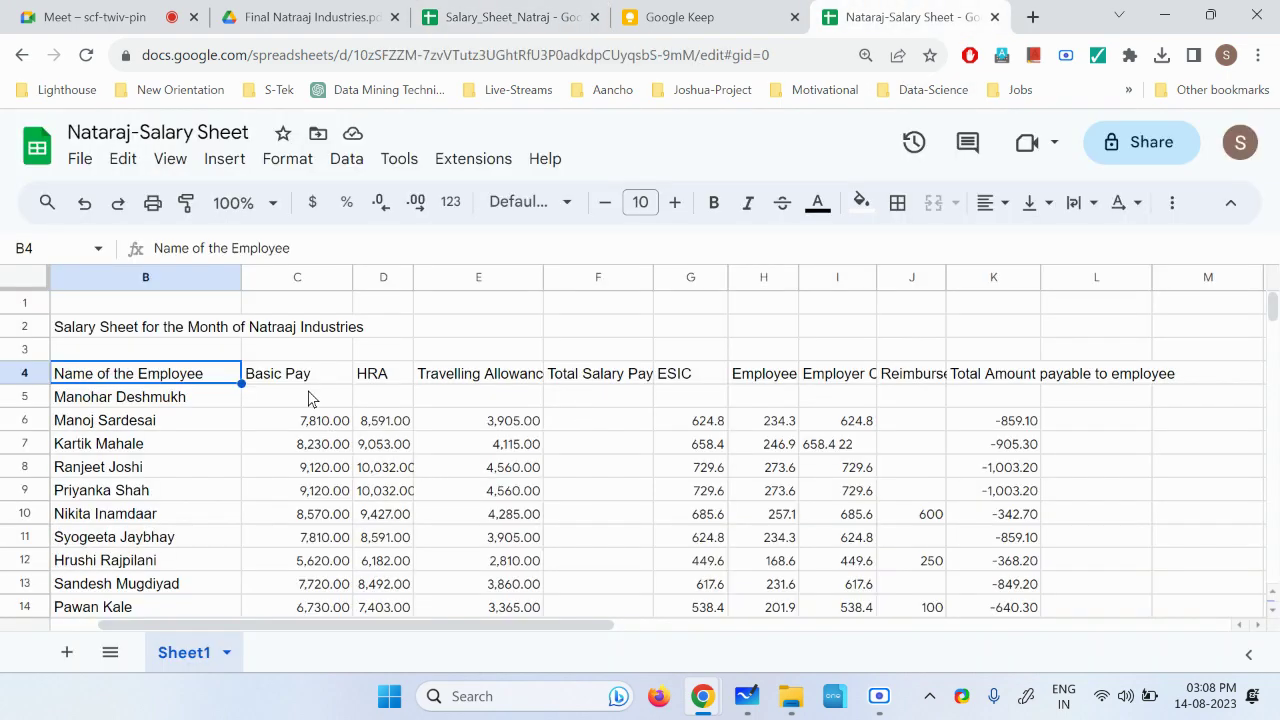
{"action": "left_click", "coordinate": [305, 380]}
{"action": "left_click", "coordinate": [308, 428]}
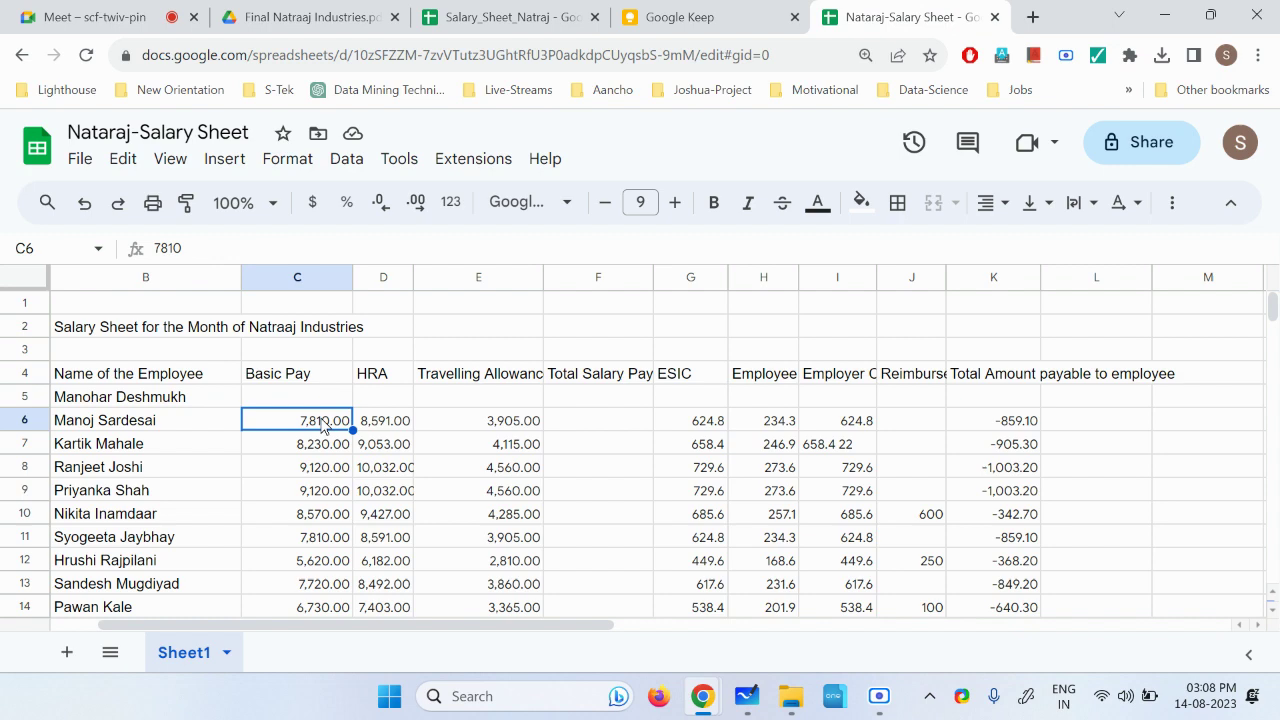
{"action": "left_click", "coordinate": [386, 378]}
{"action": "left_click", "coordinate": [490, 380]}
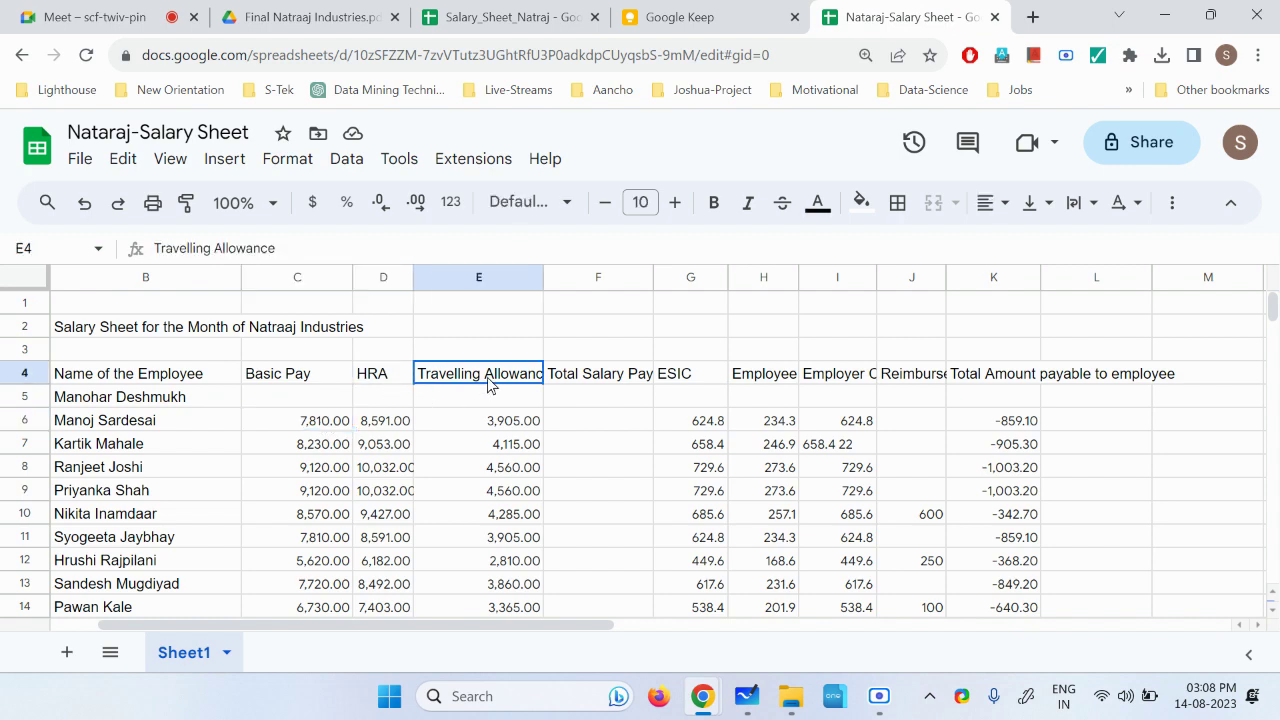
{"action": "left_click", "coordinate": [613, 381]}
{"action": "left_click", "coordinate": [612, 402]}
{"action": "left_click_drag", "start_coordinate": [612, 408], "coordinate": [610, 607]}
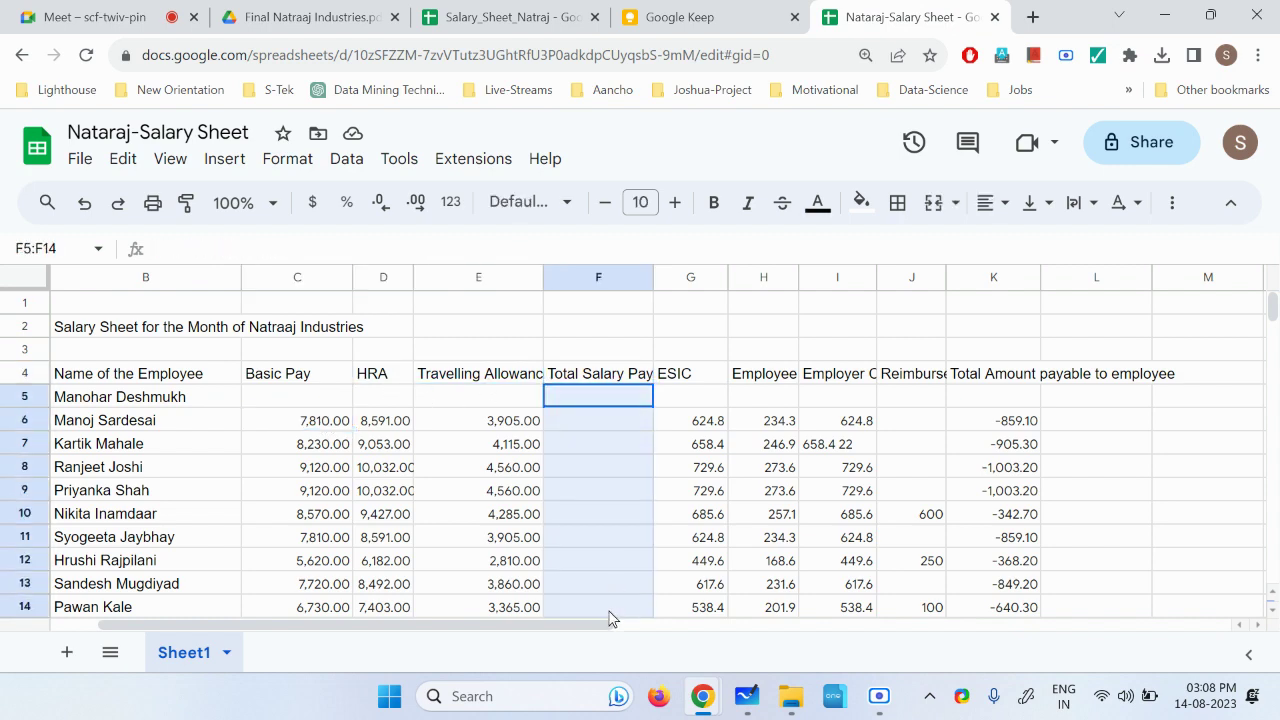
{"action": "scroll", "coordinate": [610, 600], "scroll_direction": "down", "scroll_amount": 2}
{"action": "scroll", "coordinate": [617, 565], "scroll_direction": "up", "scroll_amount": 2}
{"action": "left_click", "coordinate": [627, 517]}
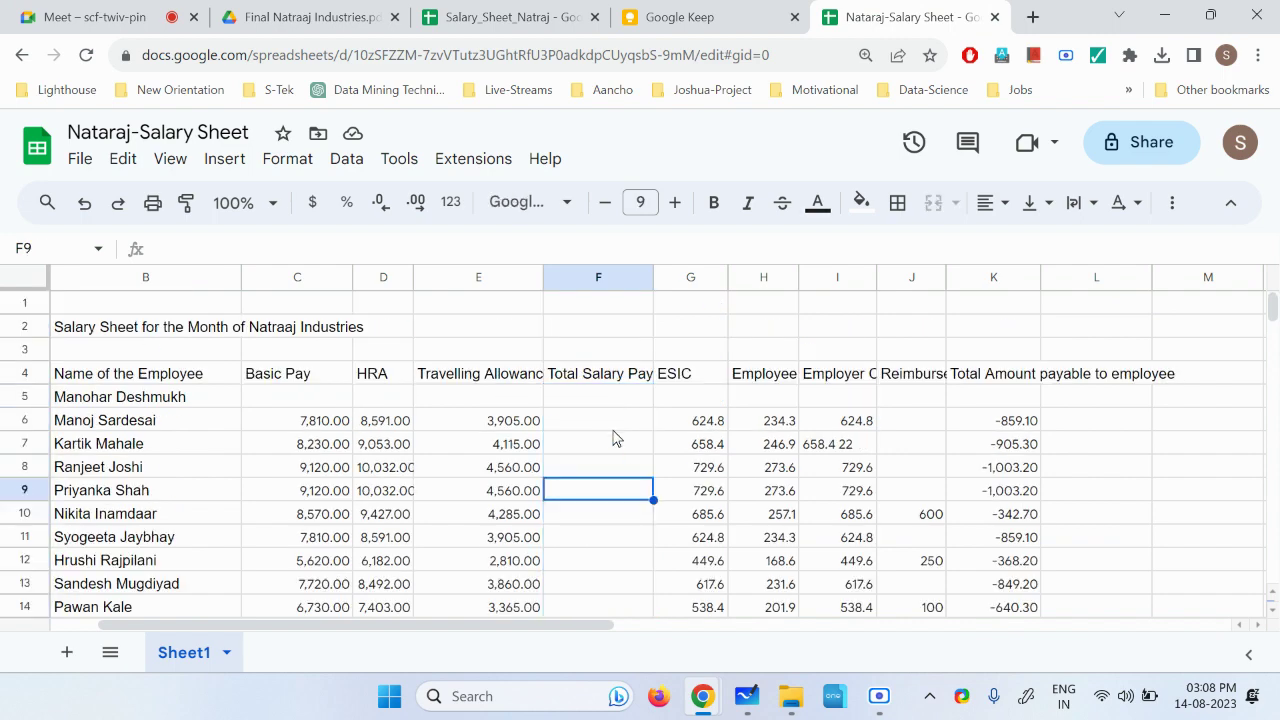
{"action": "left_click_drag", "start_coordinate": [610, 422], "coordinate": [601, 597]}
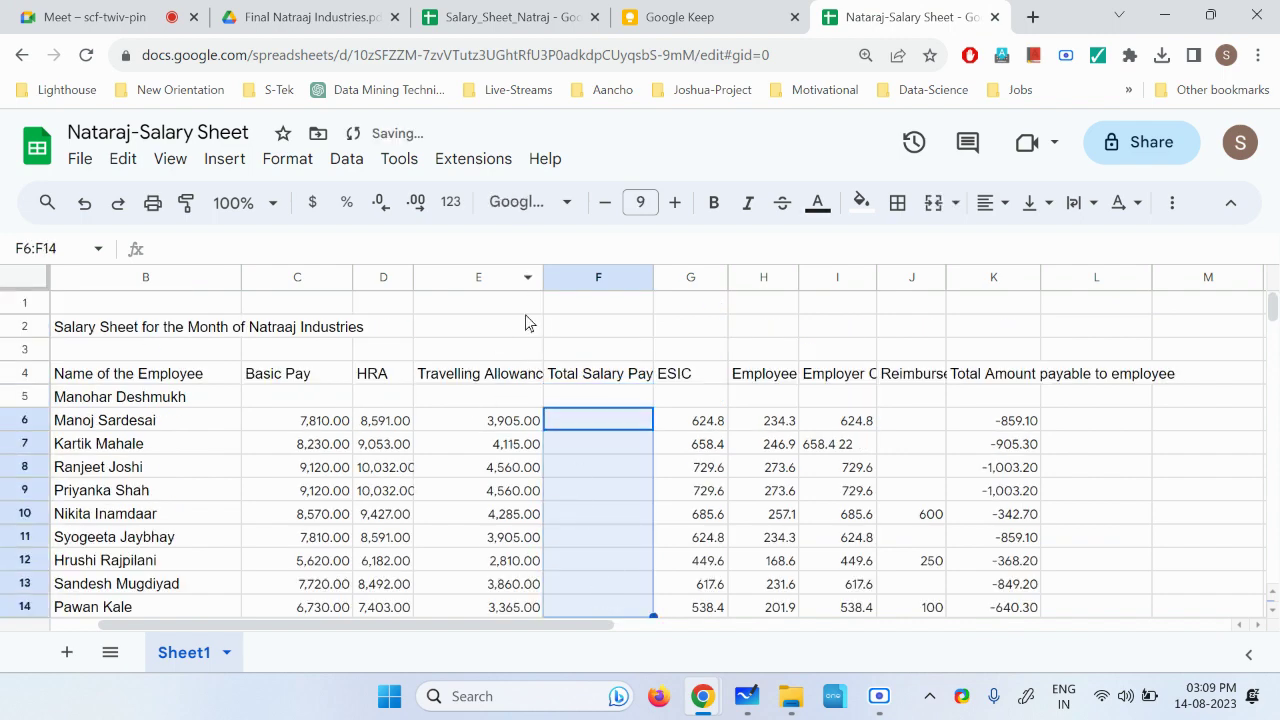
Step: Enter =SUM(C6:E6) in F6 to total Basic Pay, HRA and Travelling Allowance to 20,306.00
{"action": "left_click", "coordinate": [593, 424]}
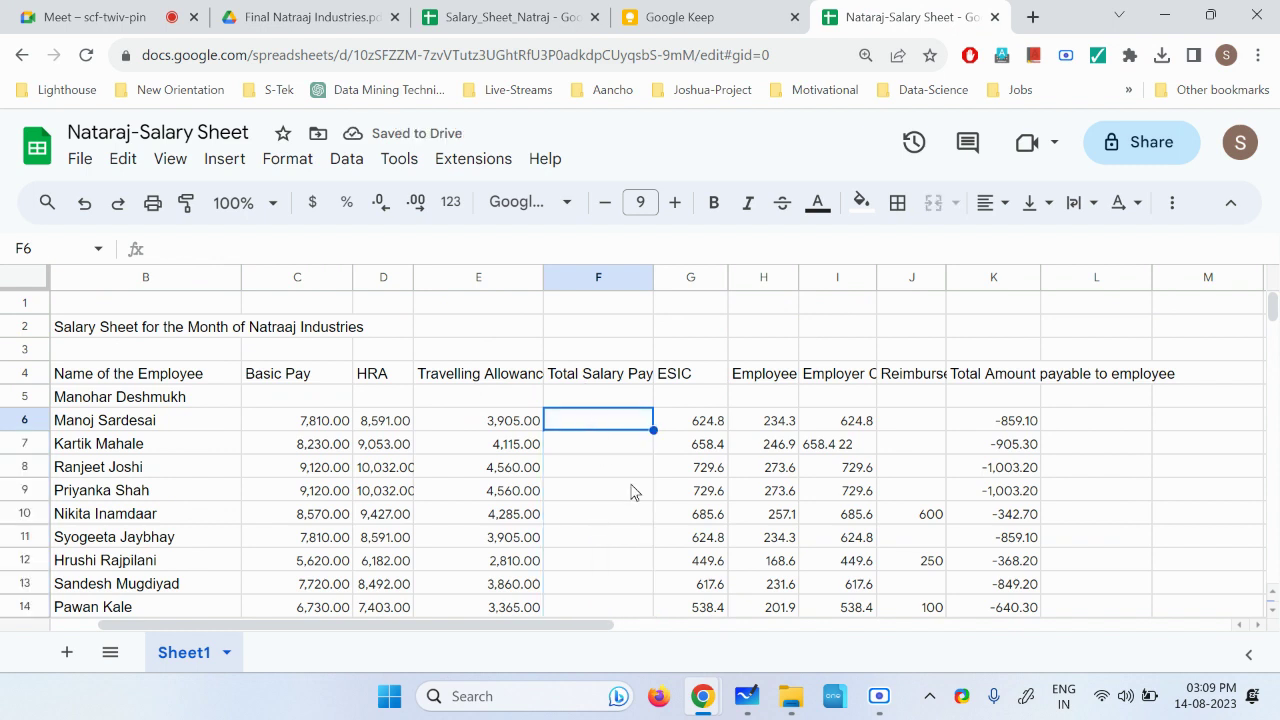
{"action": "type", "text": "=su"}
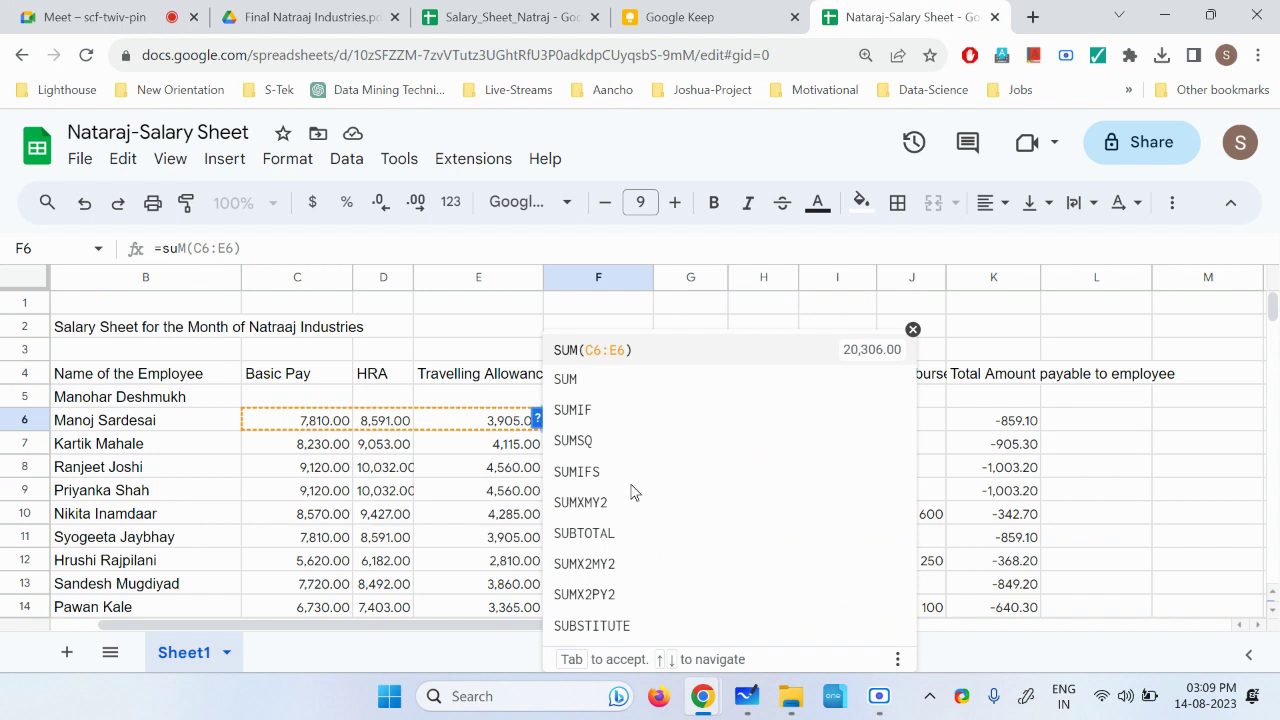
{"action": "key", "text": "Tab"}
{"action": "double_click", "coordinate": [623, 428]}
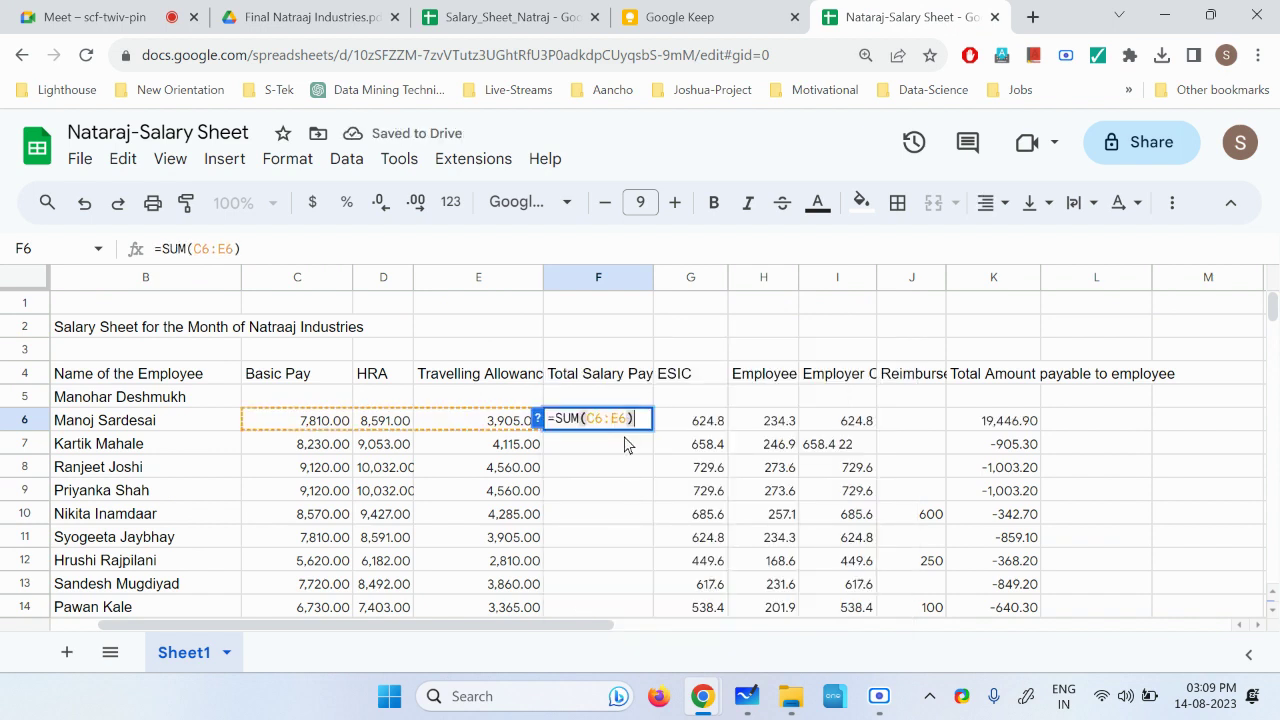
{"action": "key", "text": "BackSpace"}
{"action": "key", "text": "BackSpace"}
{"action": "key", "text": "BackSpace"}
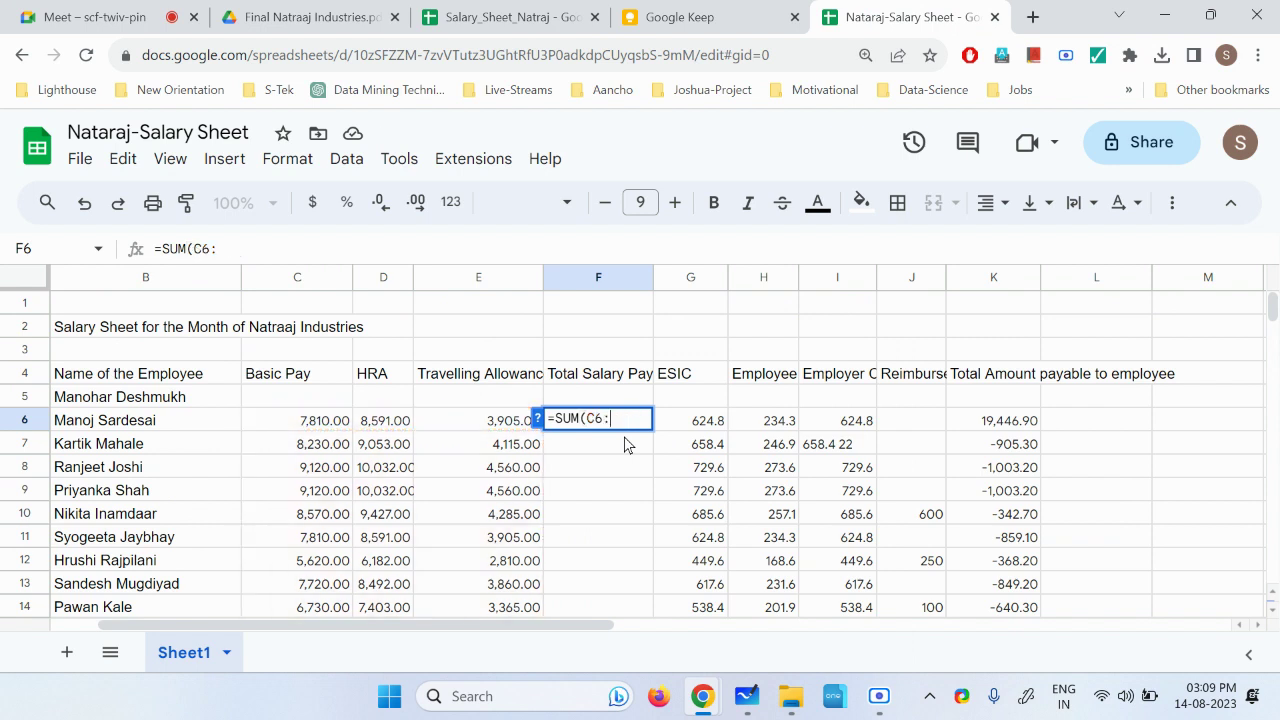
{"action": "key", "text": "BackSpace"}
{"action": "key", "text": "BackSpace"}
{"action": "key", "text": "BackSpace"}
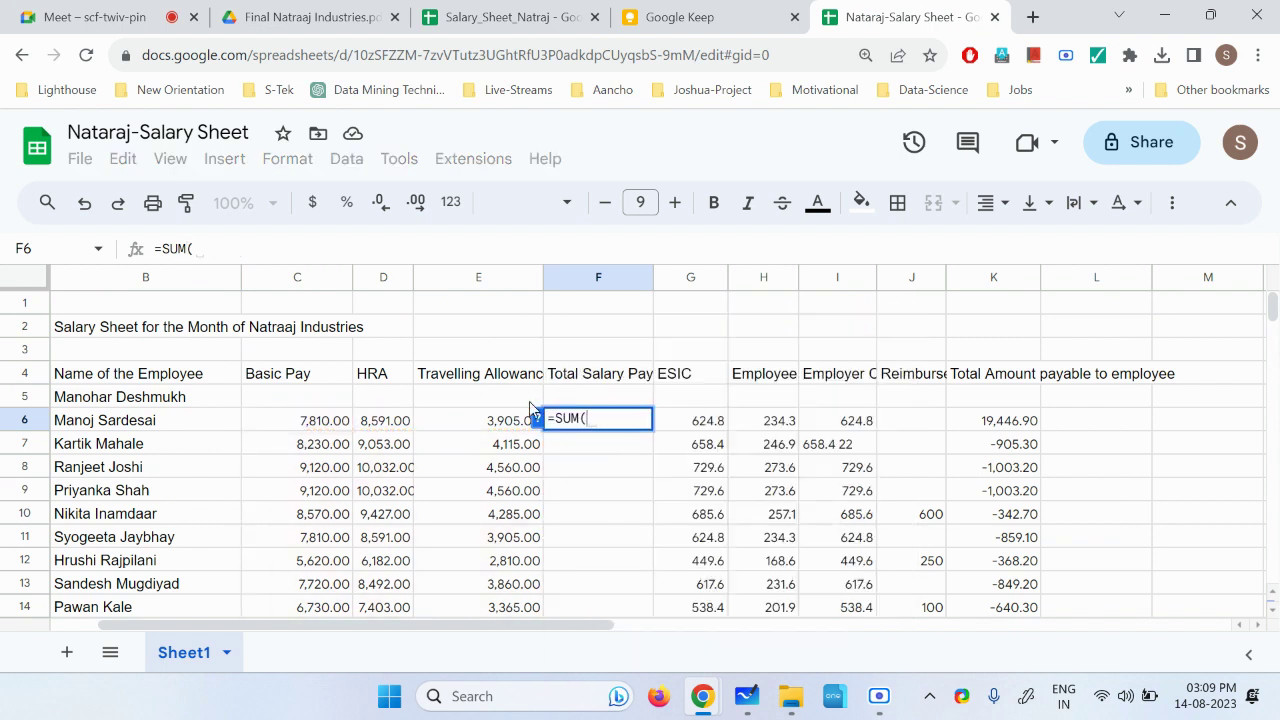
{"action": "left_click", "coordinate": [305, 428]}
{"action": "left_click_drag", "start_coordinate": [343, 425], "coordinate": [432, 425]}
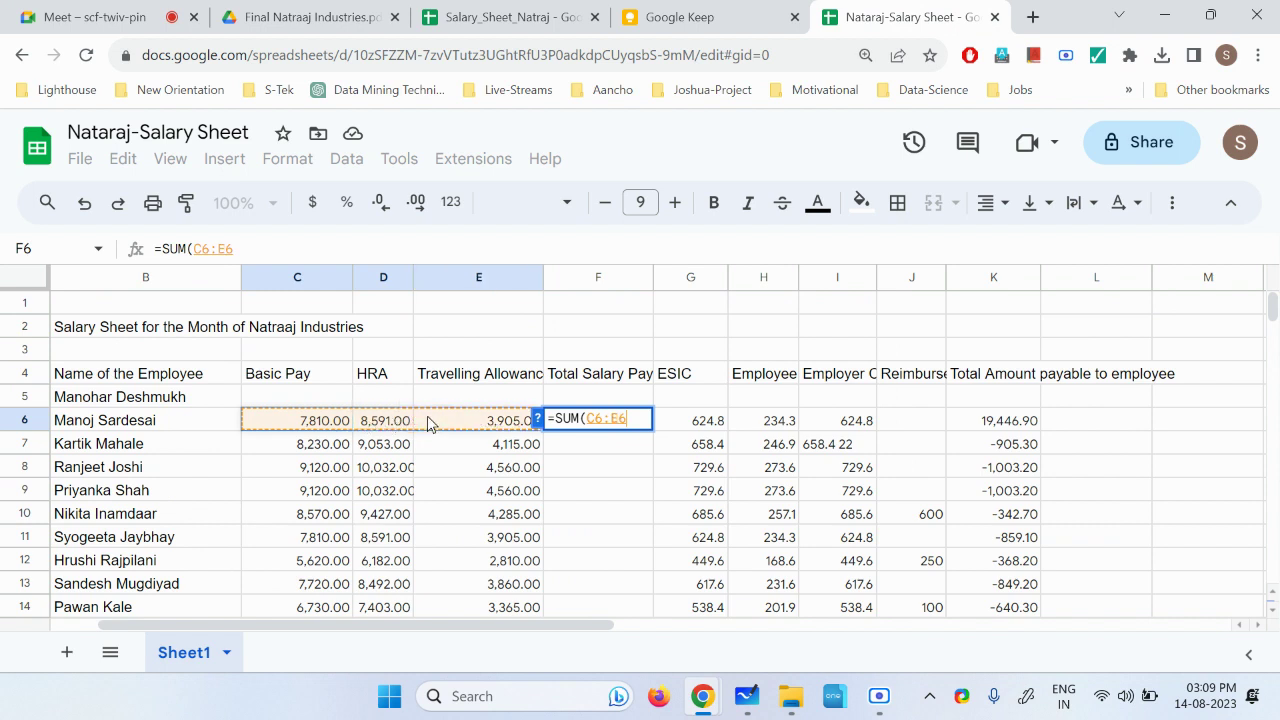
{"action": "type", "text": ")"}
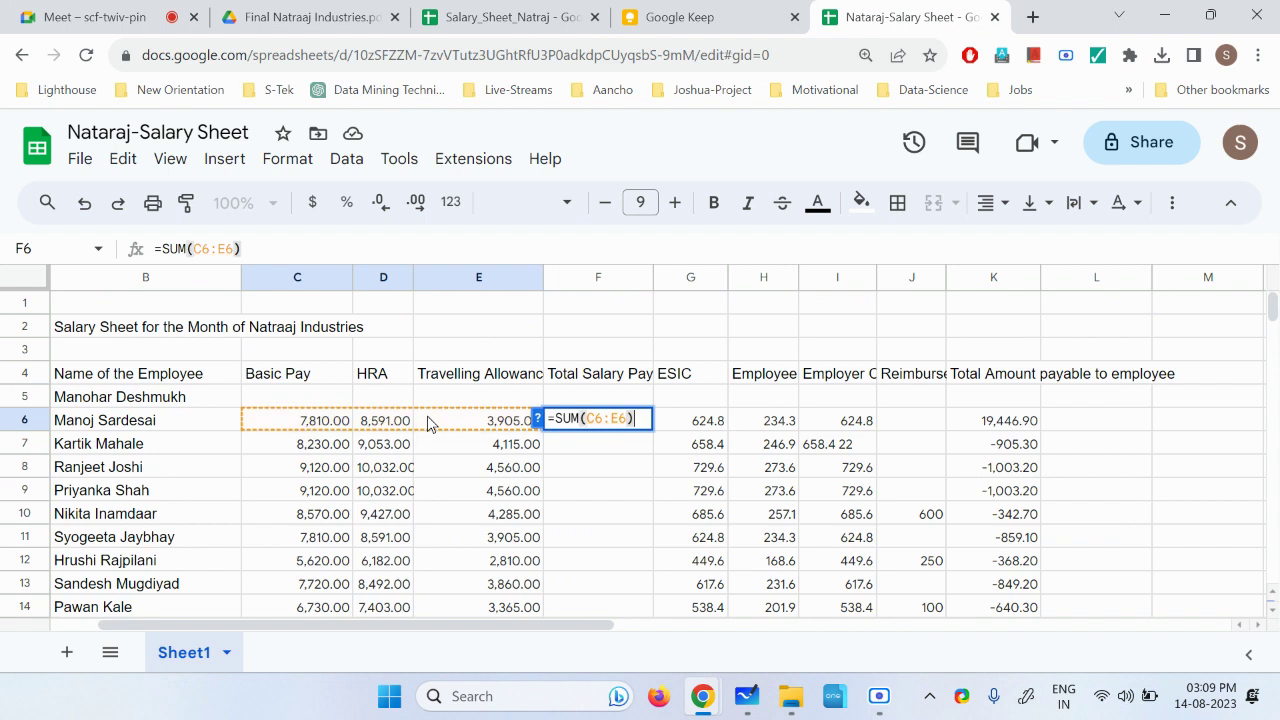
{"action": "key", "text": "Return"}
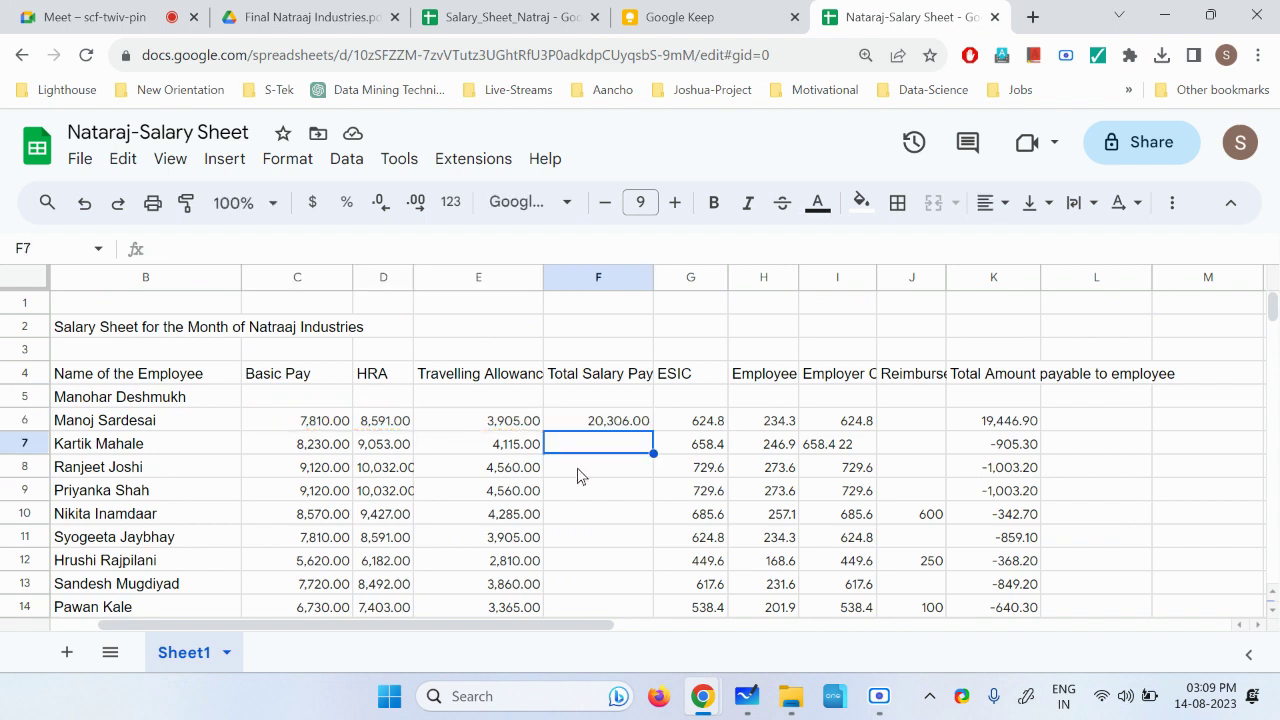
Step: Copy F6's SUM formula down through F14 for every employee
{"action": "left_click", "coordinate": [607, 428]}
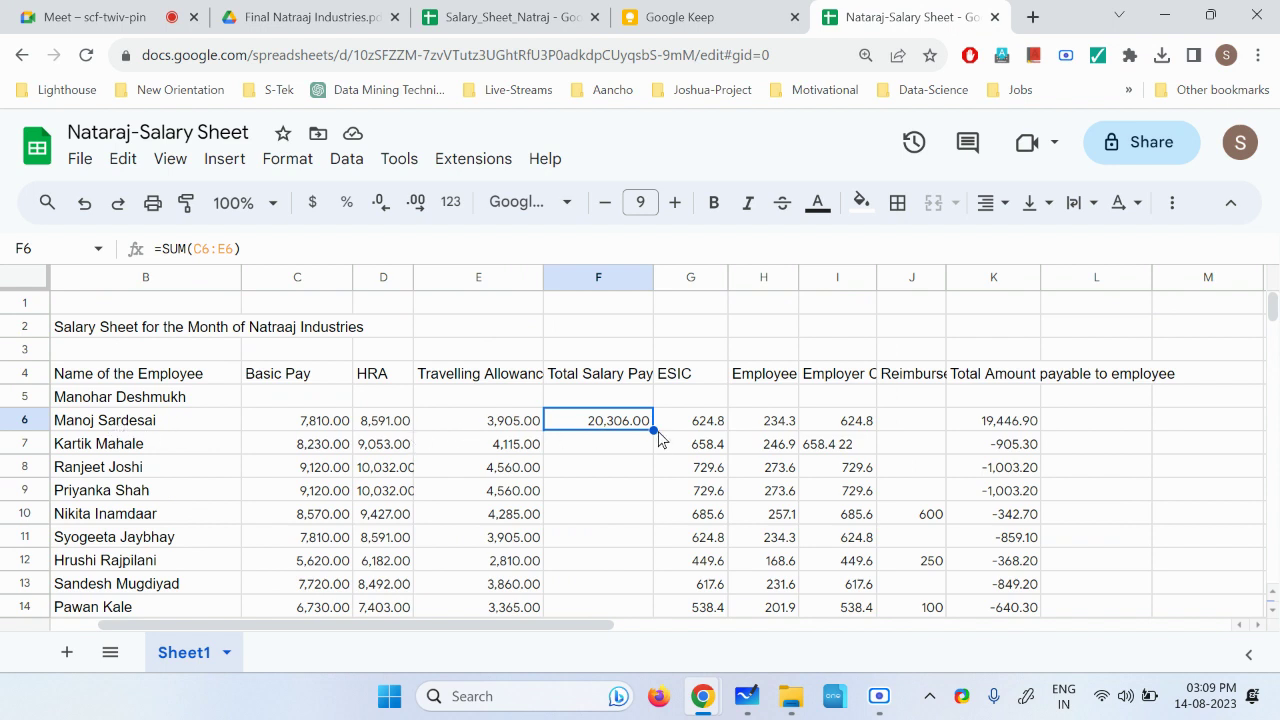
{"action": "mouse_move", "coordinate": [652, 430]}
{"action": "left_mouse_down"}
{"action": "mouse_move", "coordinate": [655, 502]}
{"action": "mouse_move", "coordinate": [640, 505]}
{"action": "left_mouse_up"}
{"action": "scroll", "coordinate": [590, 498], "scroll_direction": "up", "scroll_amount": 2}
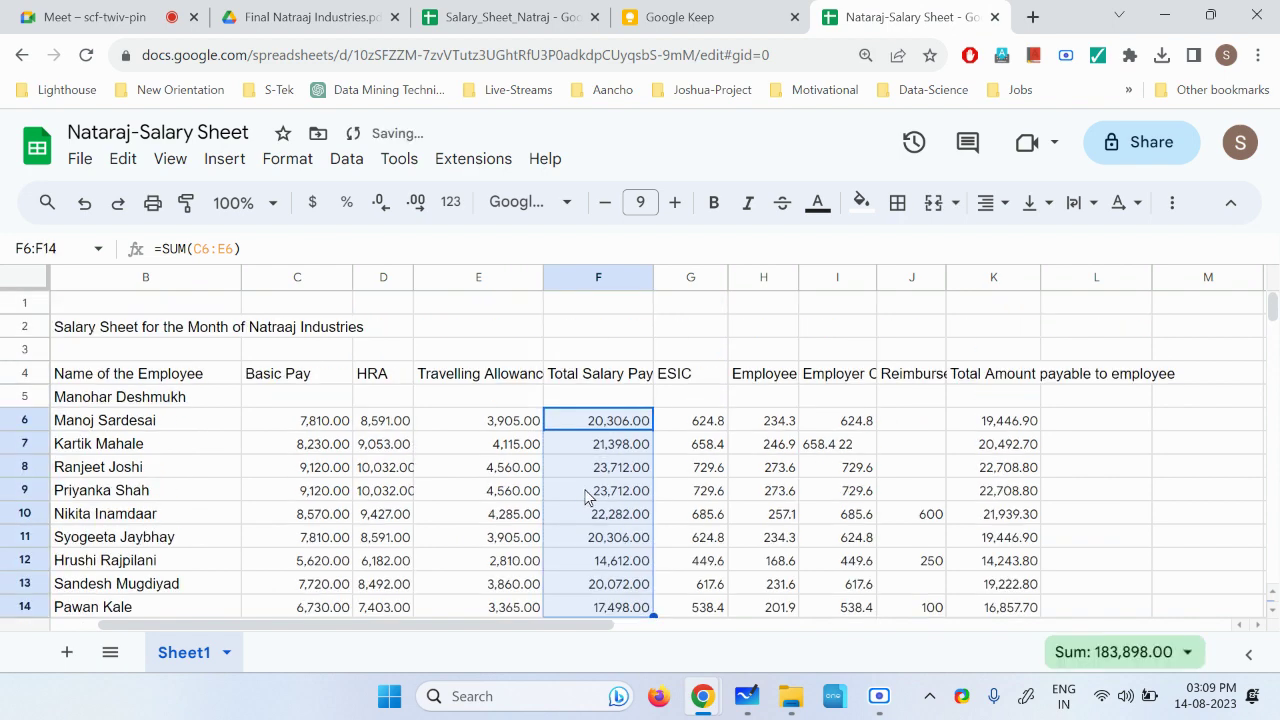
{"action": "left_click", "coordinate": [620, 428]}
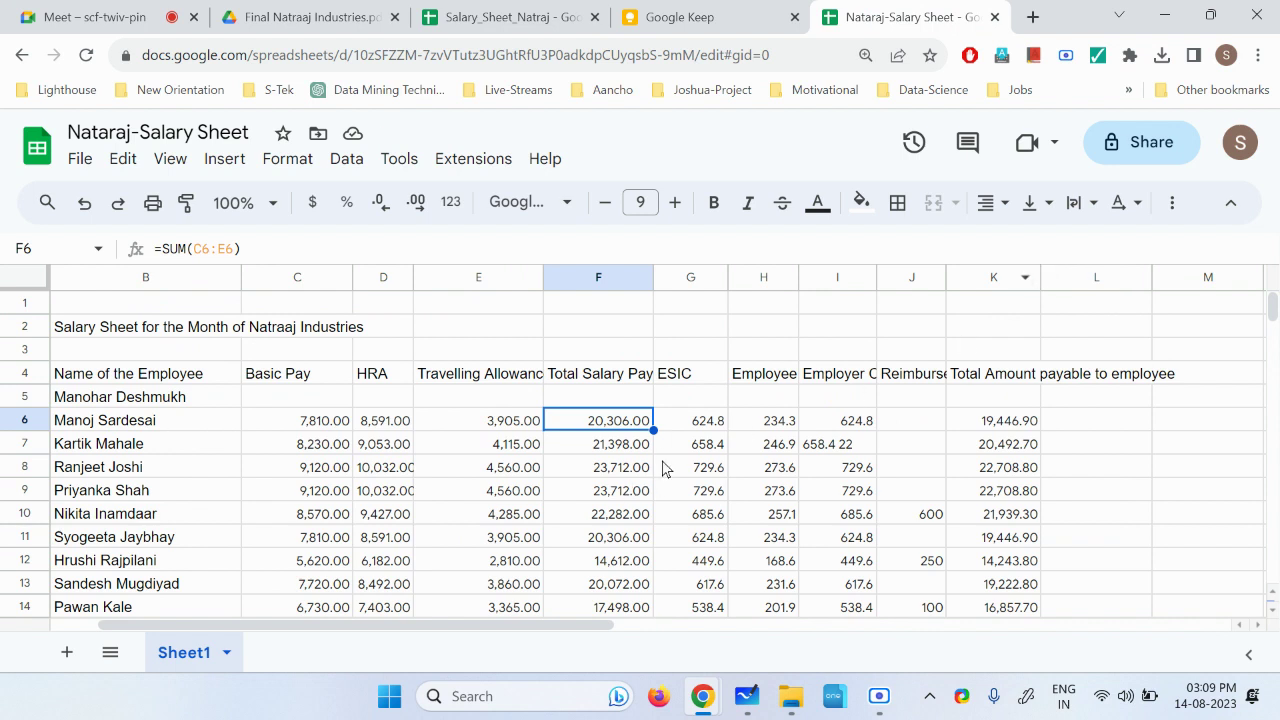
Step: Widen column H so the Employer Contribution heading shows in full
{"action": "left_click", "coordinate": [710, 422]}
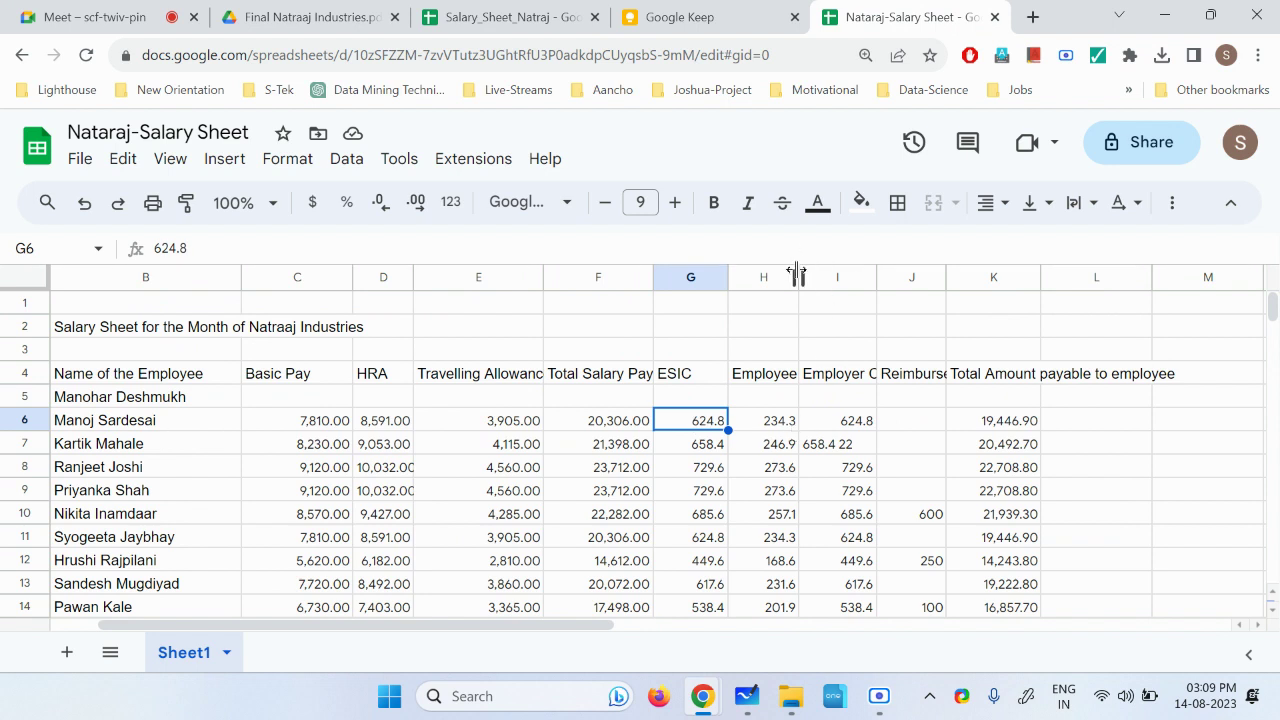
{"action": "left_click_drag", "start_coordinate": [799, 277], "coordinate": [858, 277]}
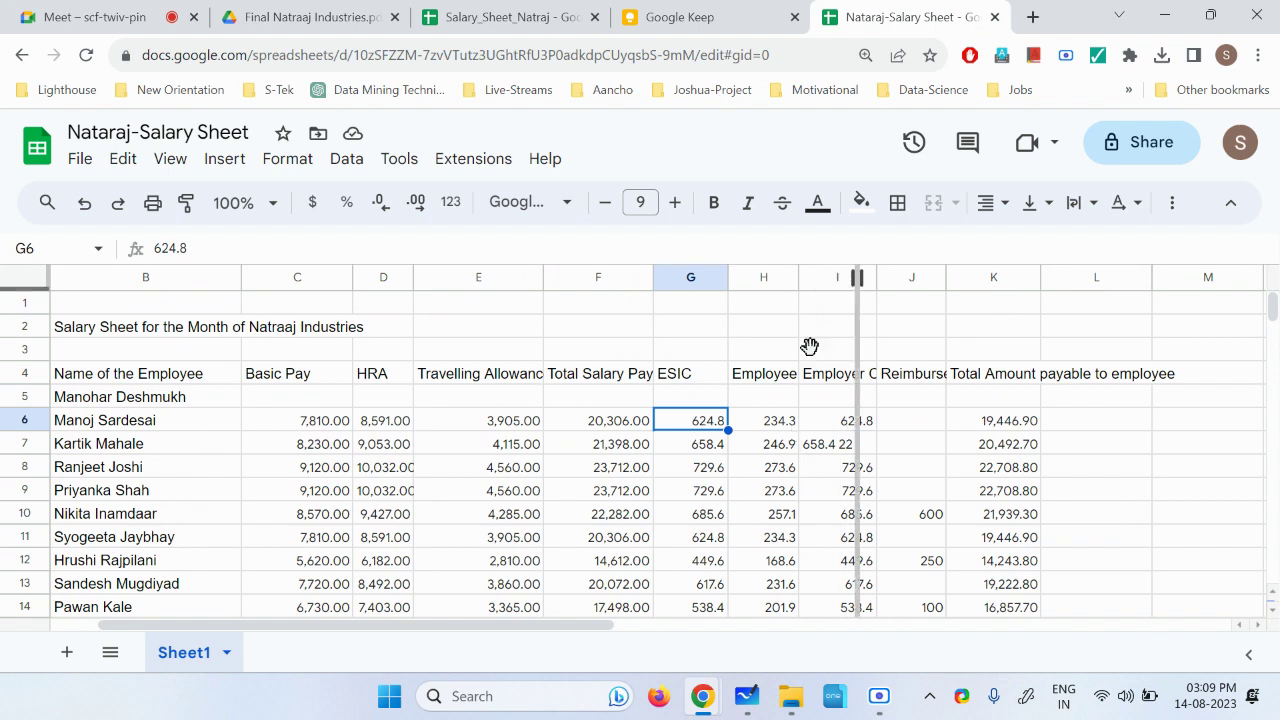
{"action": "left_click", "coordinate": [836, 428]}
{"action": "left_click", "coordinate": [912, 426]}
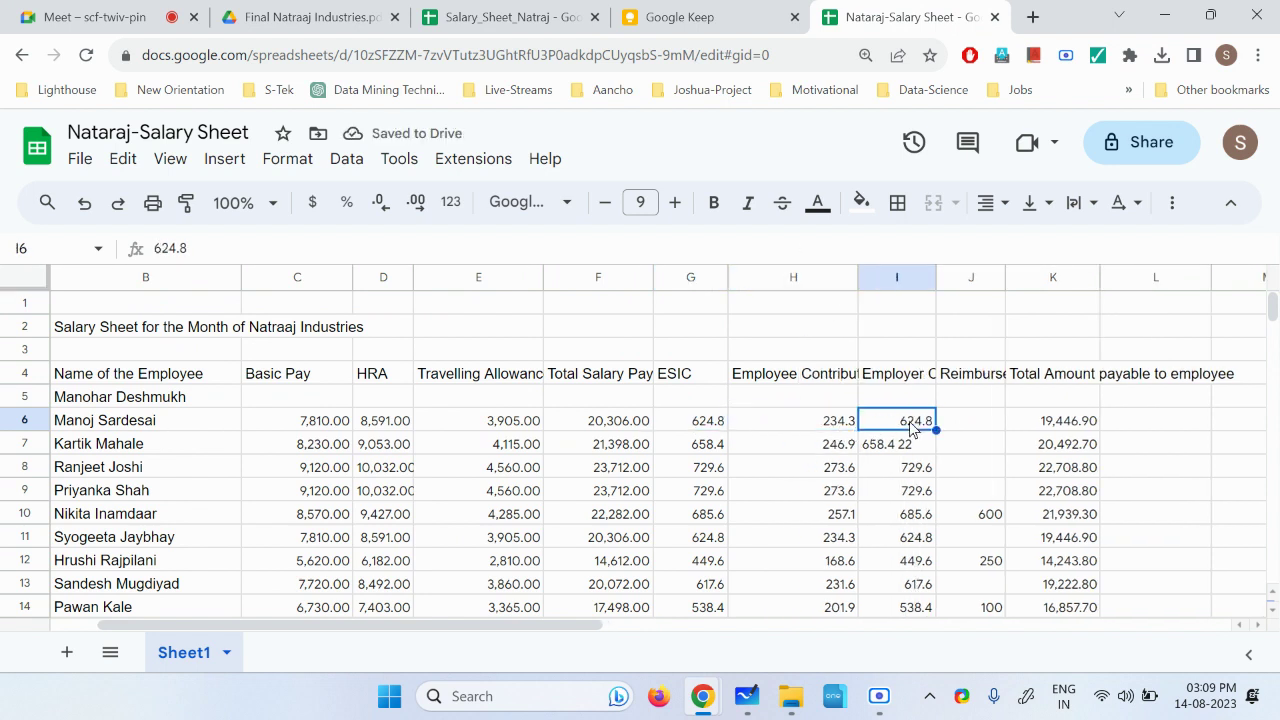
{"action": "left_click", "coordinate": [880, 383]}
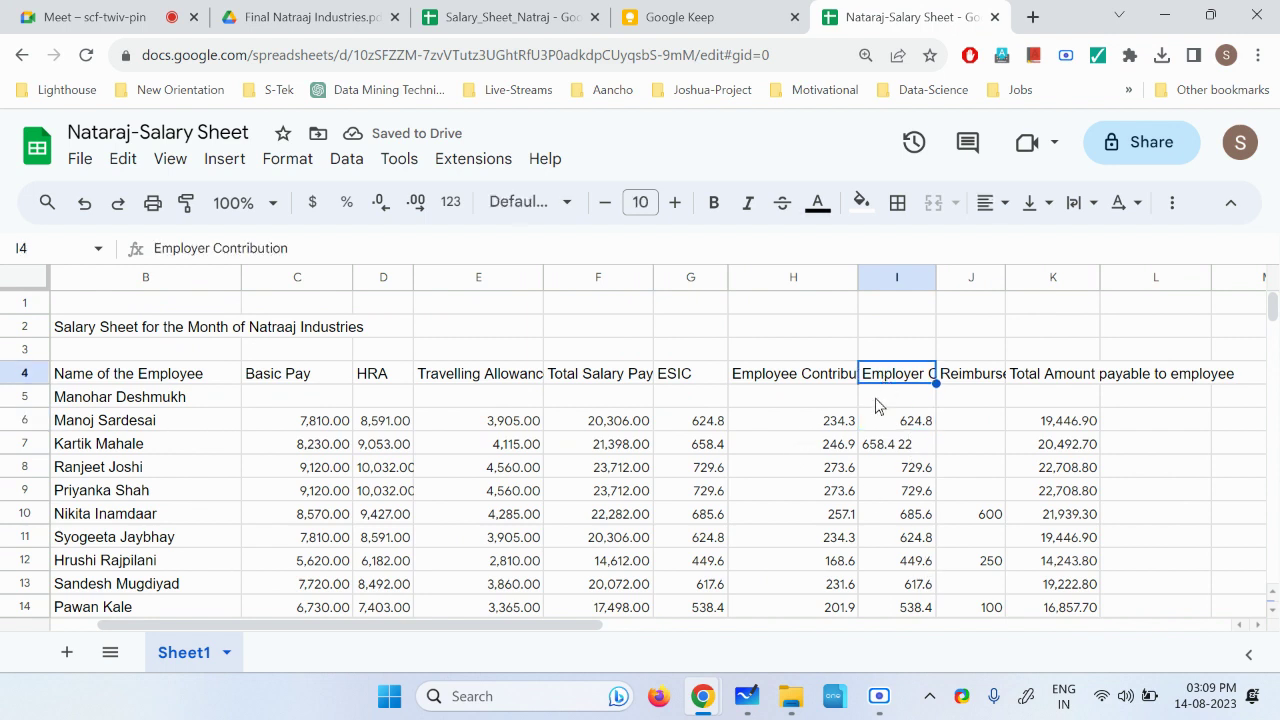
{"action": "left_click", "coordinate": [798, 424]}
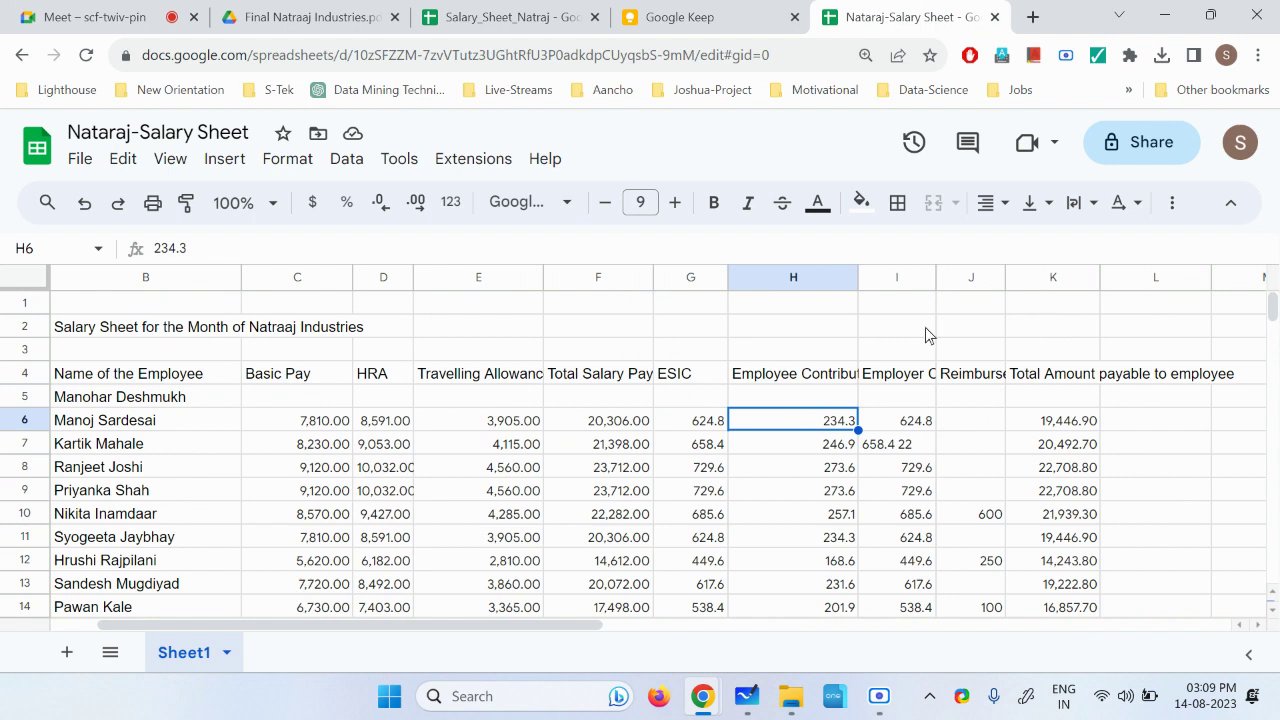
Step: Widen column J so the full Reimbursement heading is readable
{"action": "left_click_drag", "start_coordinate": [1005, 277], "coordinate": [1048, 290]}
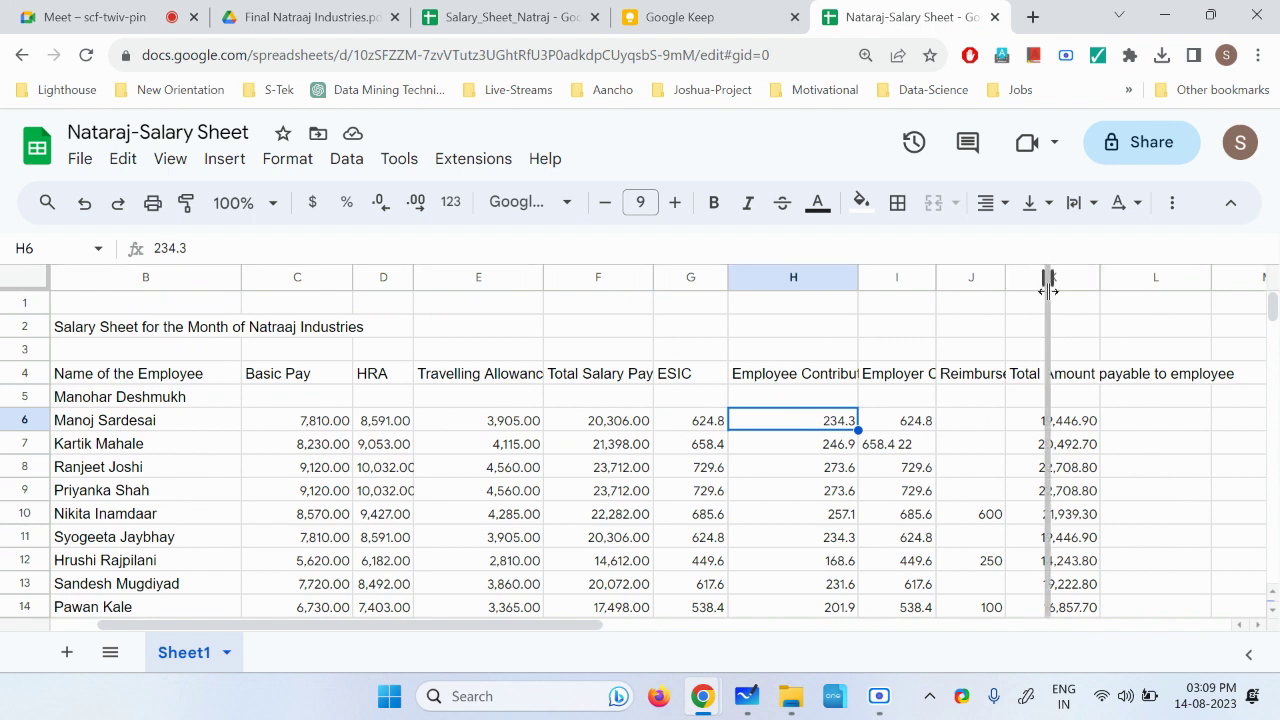
{"action": "left_click", "coordinate": [999, 410]}
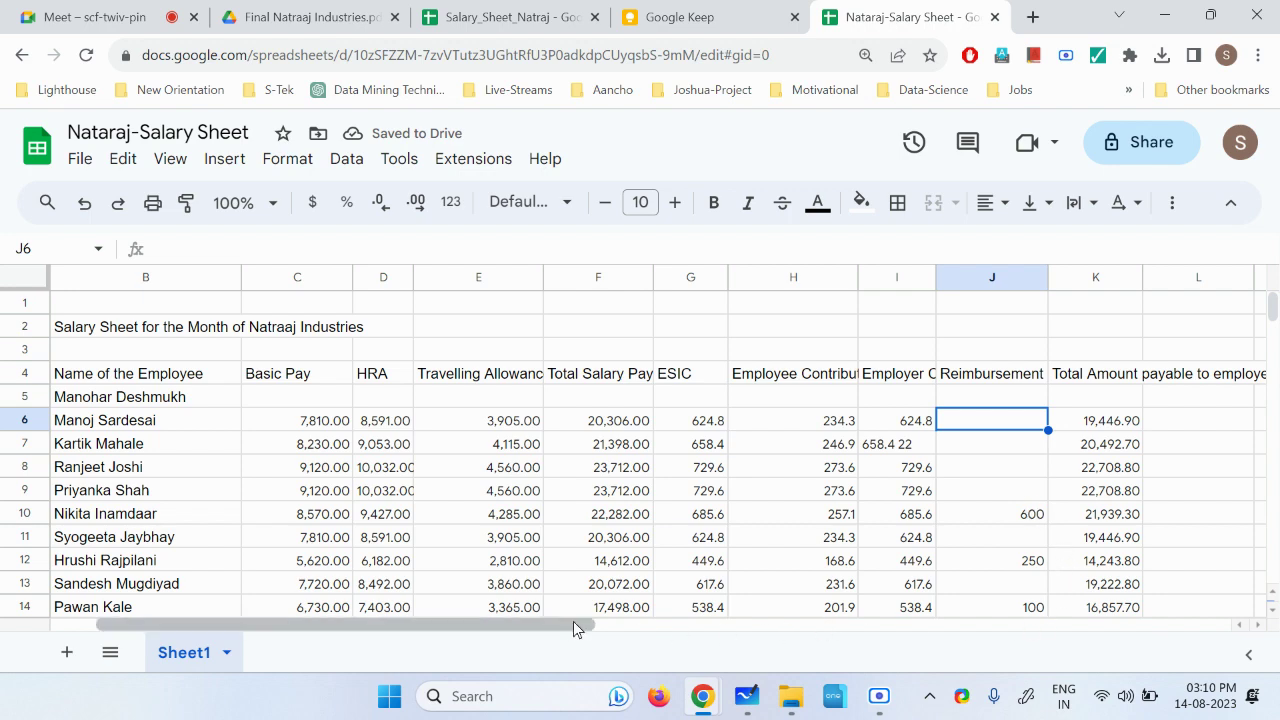
{"action": "left_click_drag", "start_coordinate": [589, 624], "coordinate": [693, 624]}
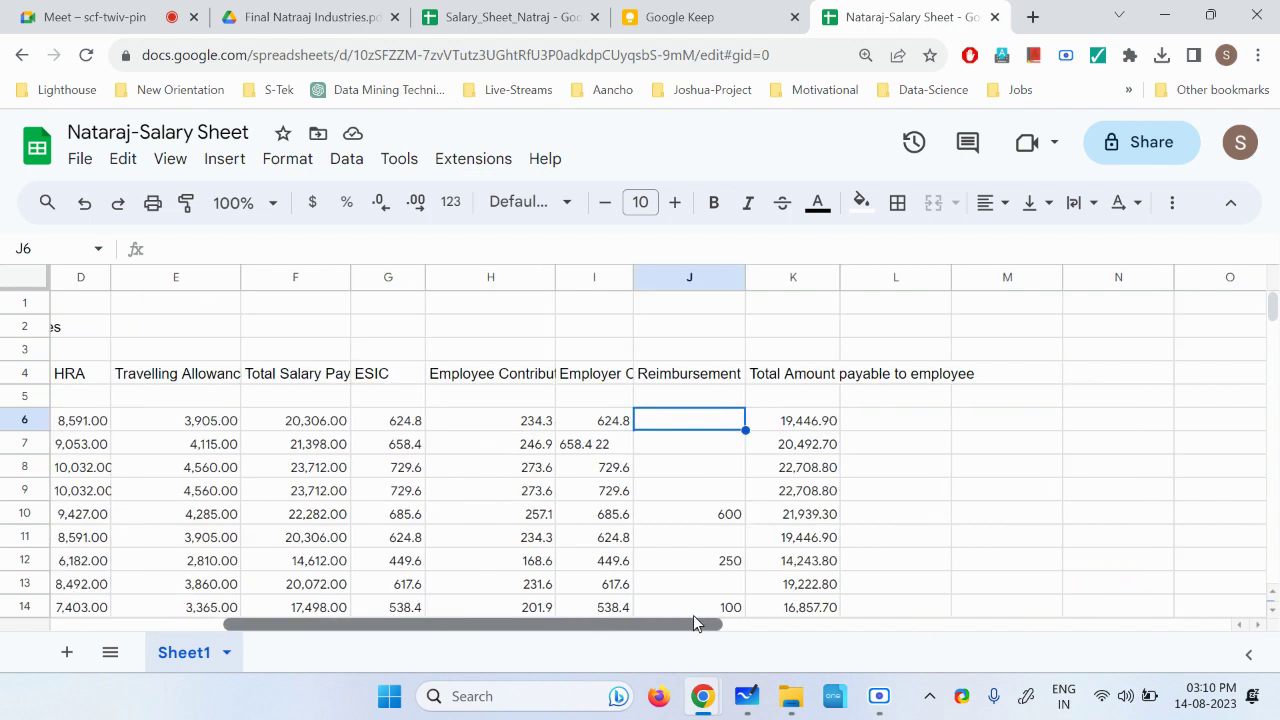
{"action": "left_click", "coordinate": [907, 432]}
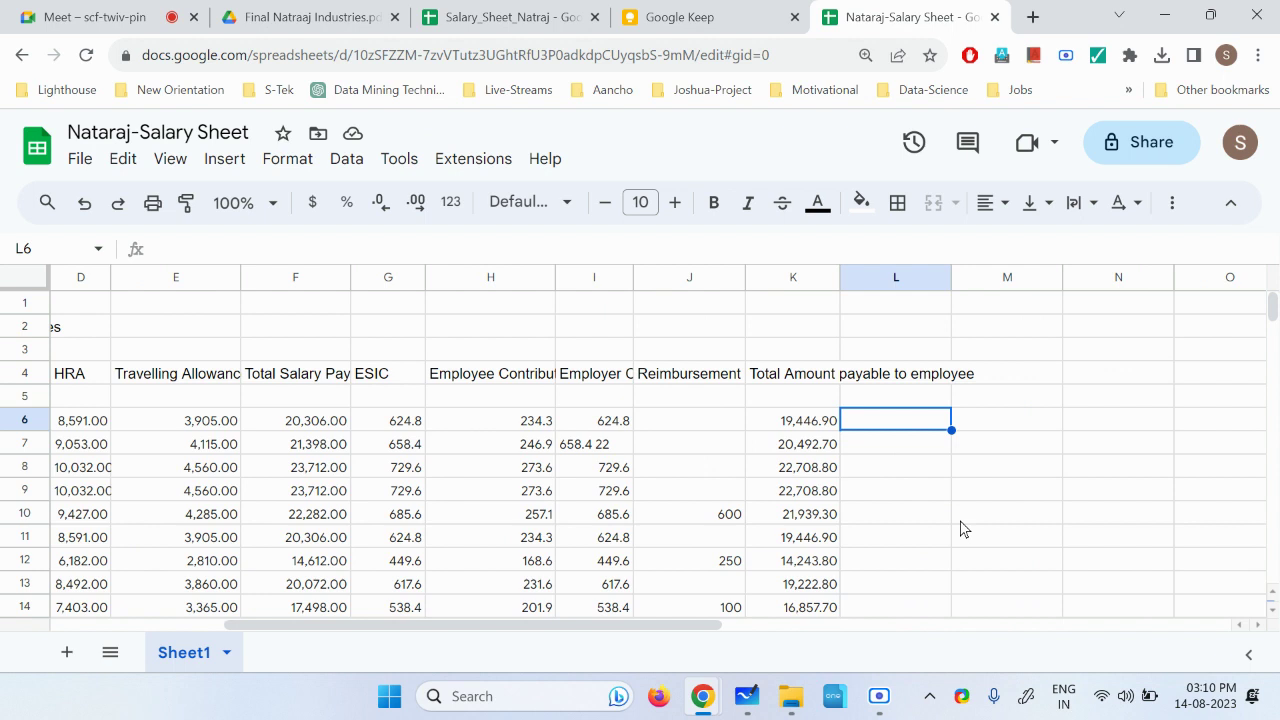
Step: Enter =SUM(F6,J6)-G6-H6 in L6 and autofill it down through L14
{"action": "type", "text": "=s"}
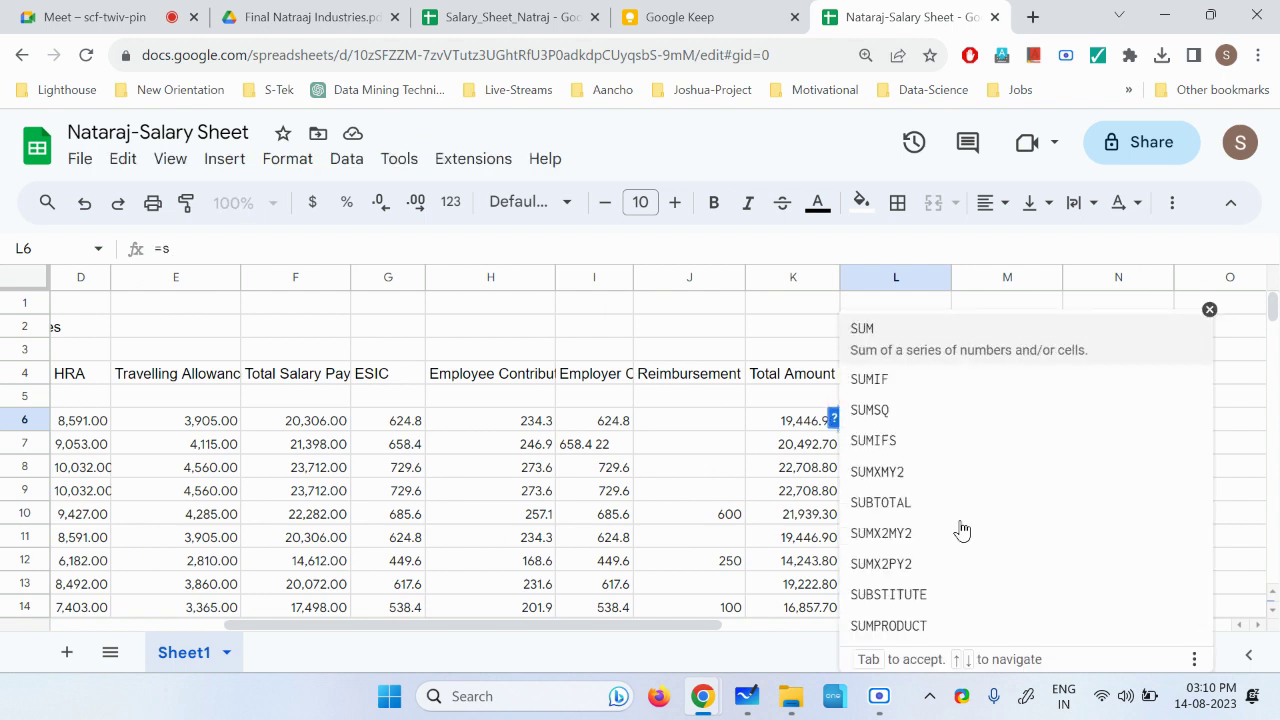
{"action": "type", "text": "um"}
{"action": "key", "text": "Tab"}
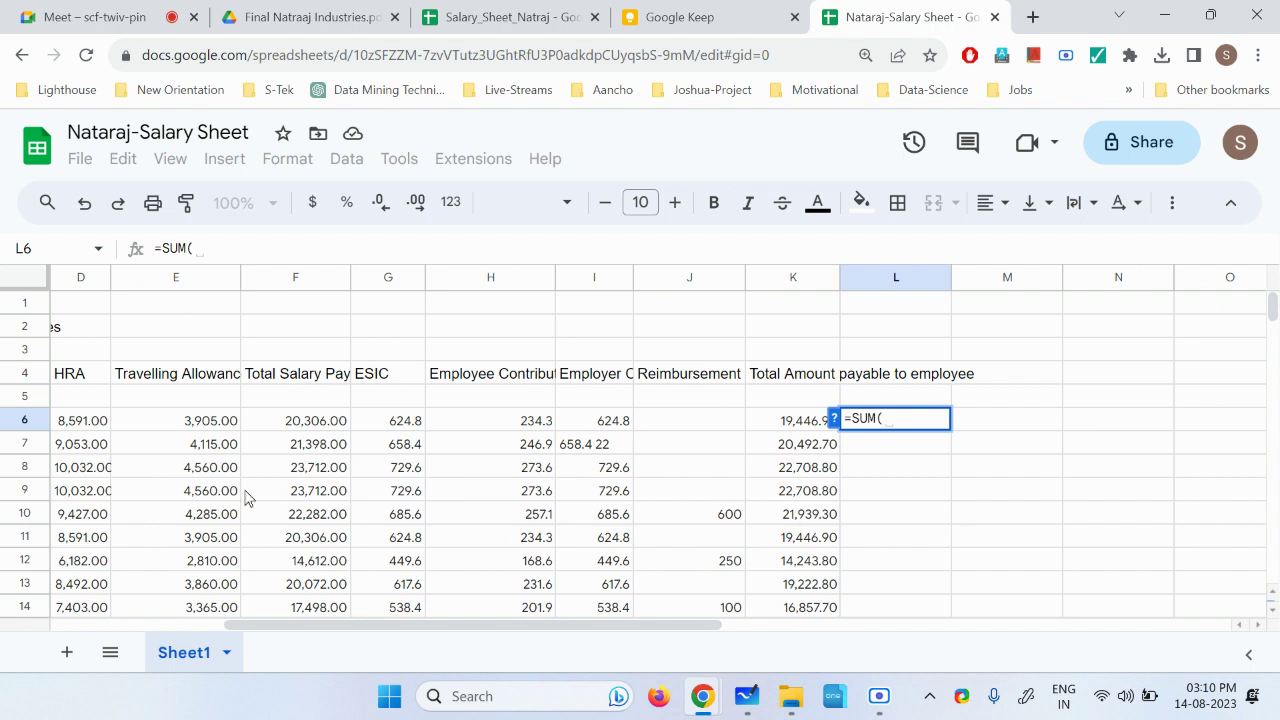
{"action": "left_click", "coordinate": [307, 426]}
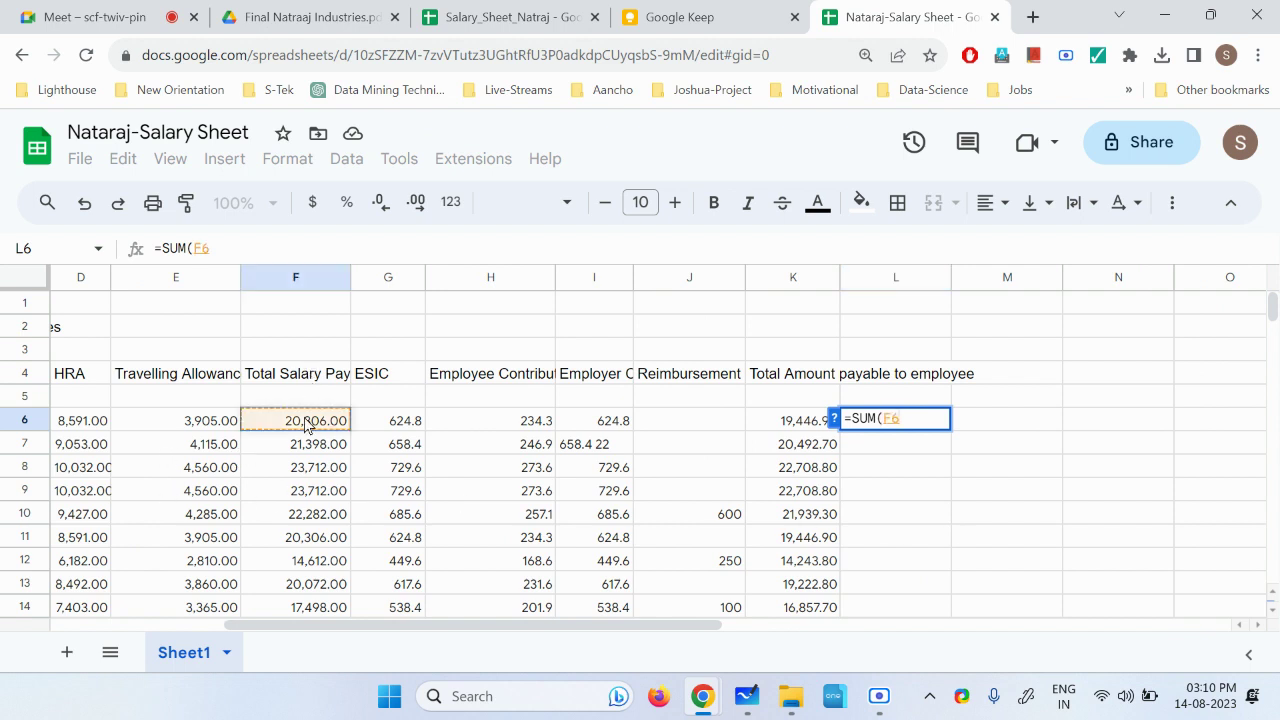
{"action": "type", "text": ","}
{"action": "left_click", "coordinate": [700, 422]}
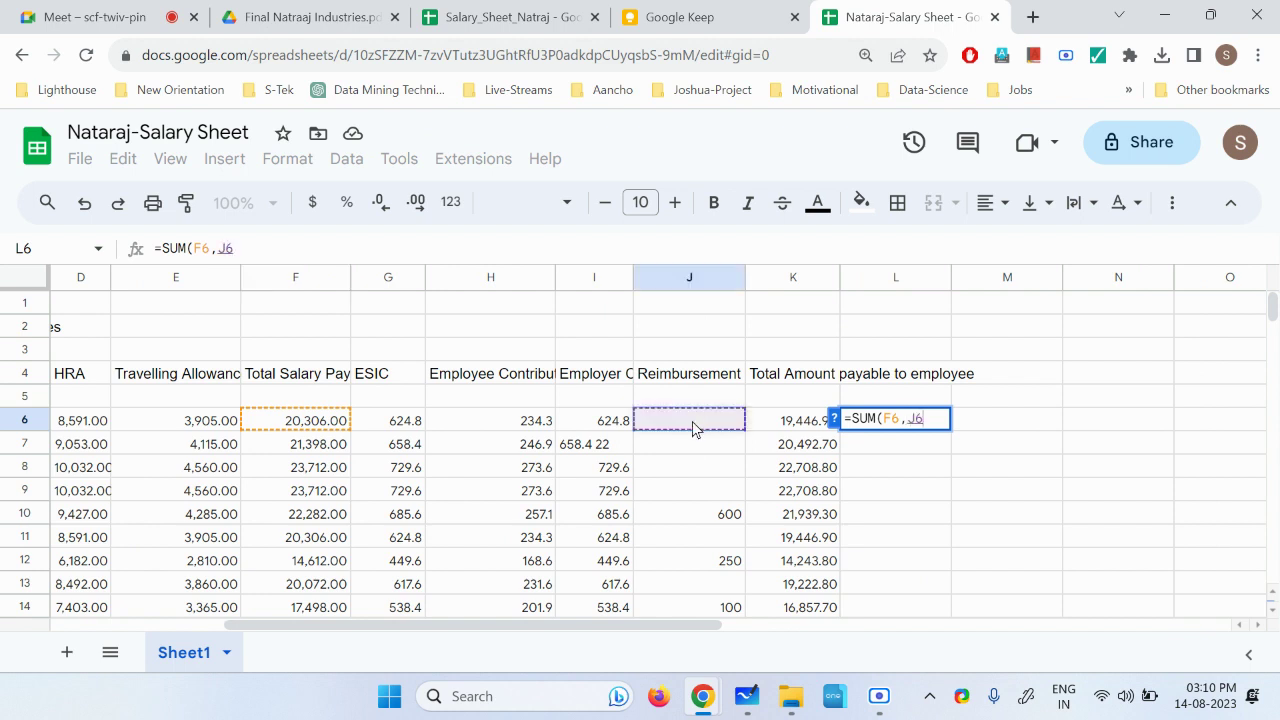
{"action": "type", "text": ")"}
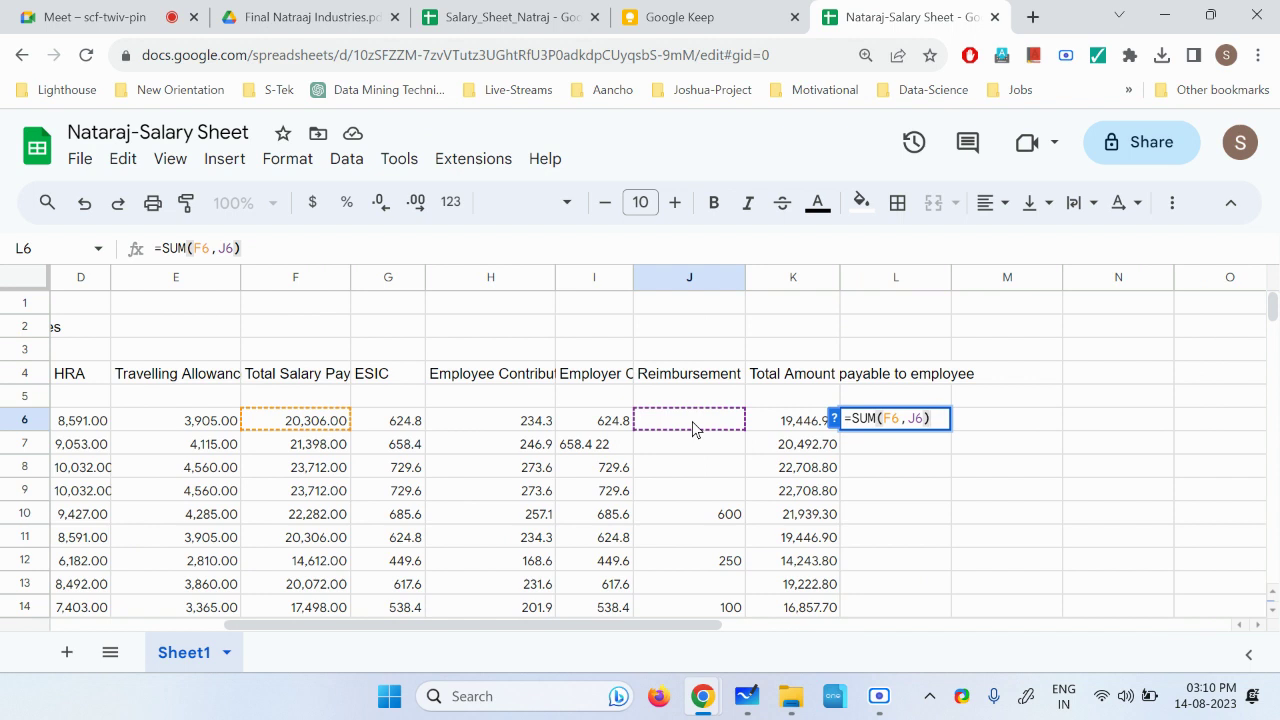
{"action": "type", "text": " -"}
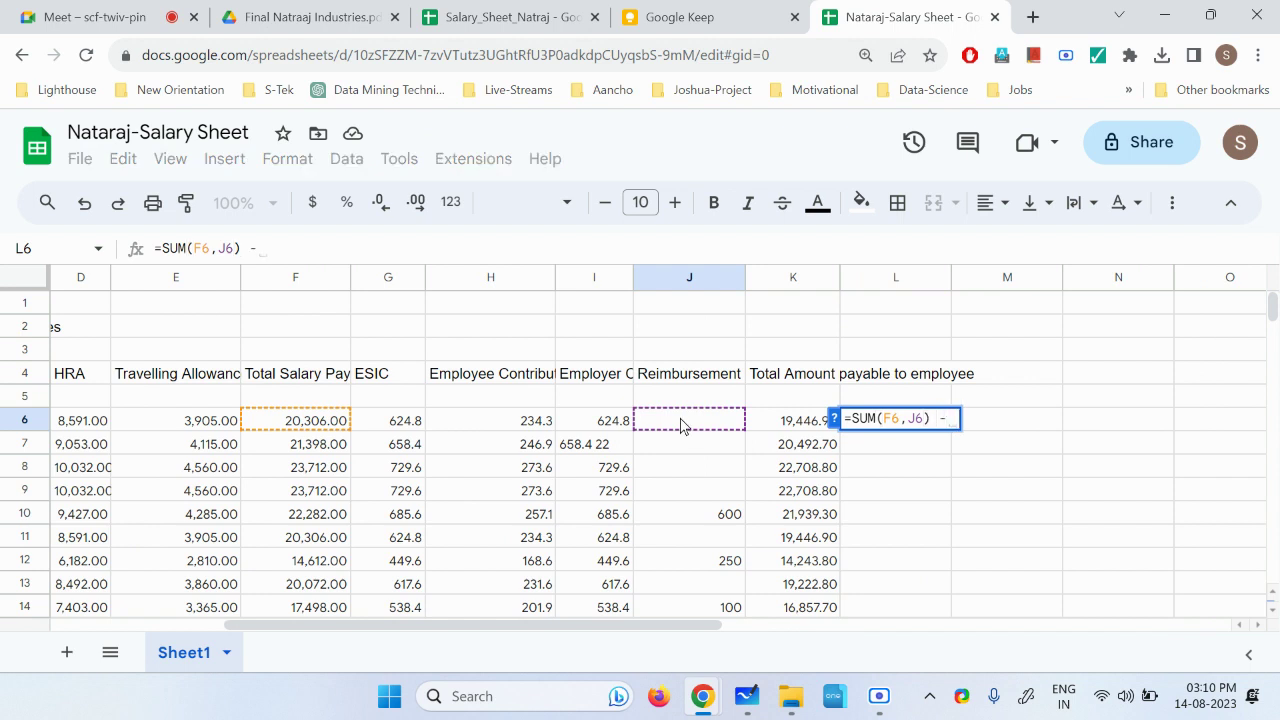
{"action": "left_click", "coordinate": [396, 426]}
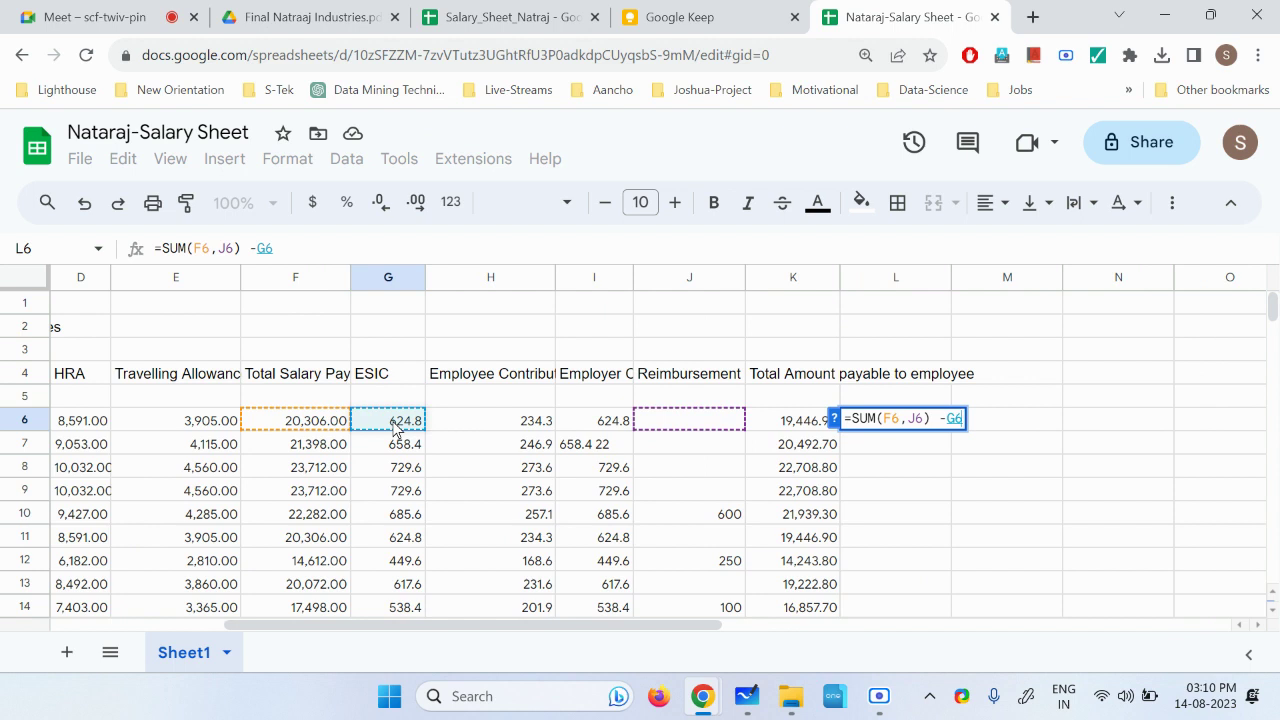
{"action": "type", "text": "-"}
{"action": "left_click", "coordinate": [512, 421]}
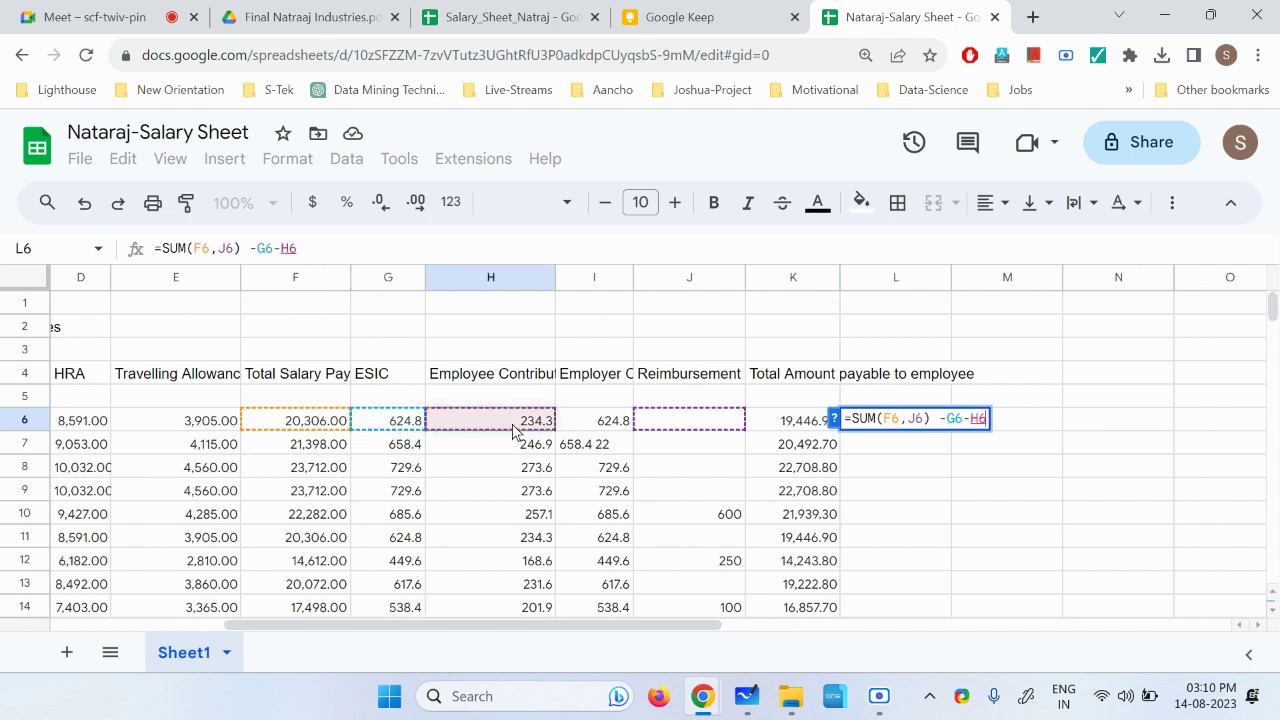
{"action": "key", "text": "Return"}
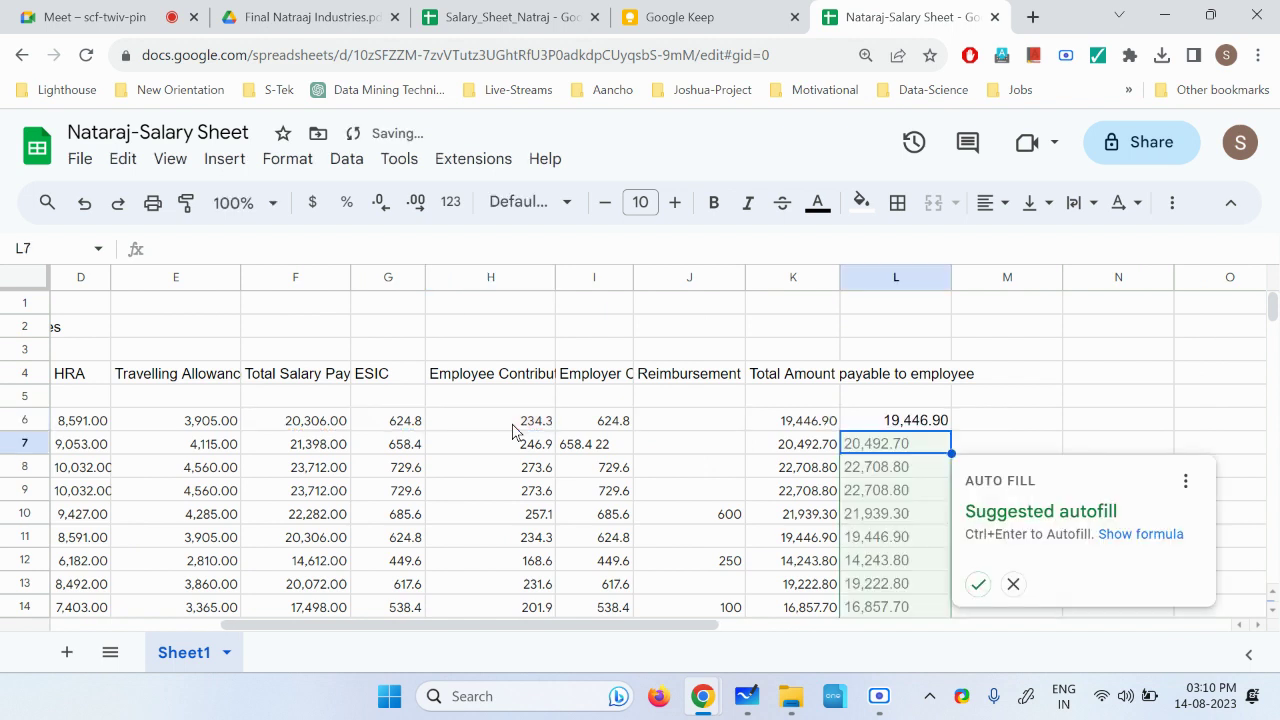
{"action": "left_click", "coordinate": [978, 584]}
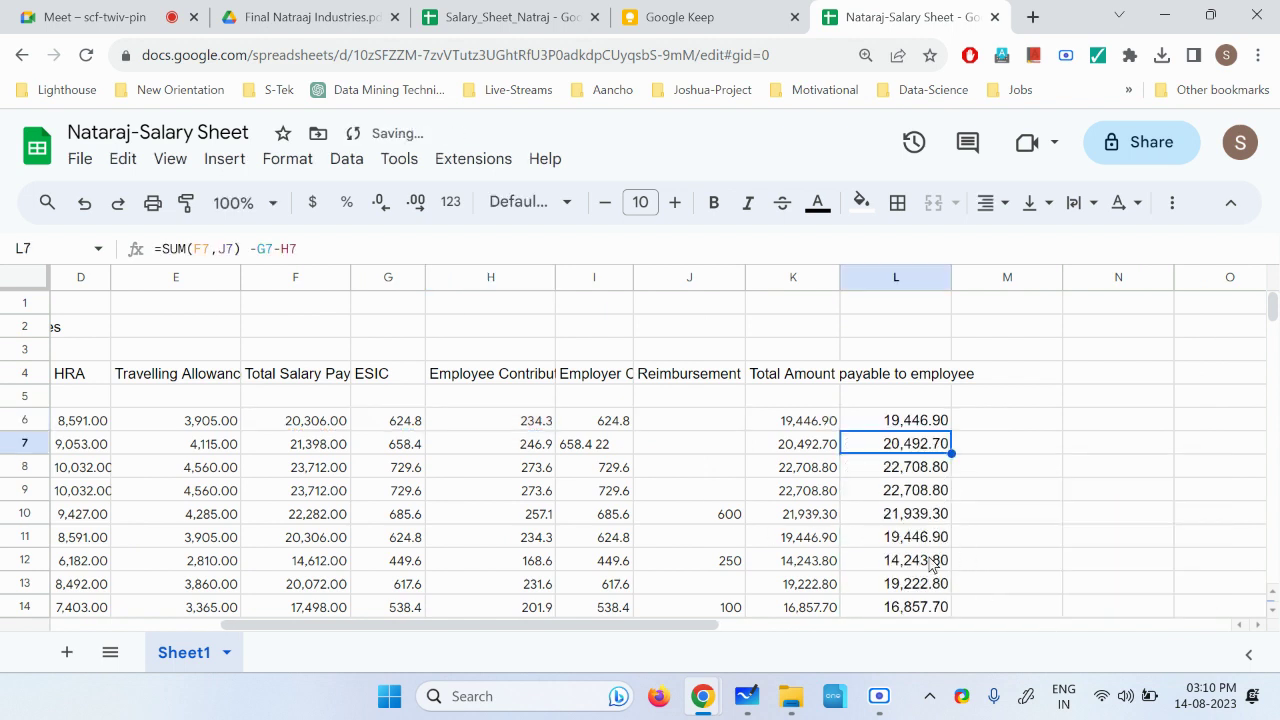
{"action": "left_click_drag", "start_coordinate": [683, 625], "coordinate": [591, 625]}
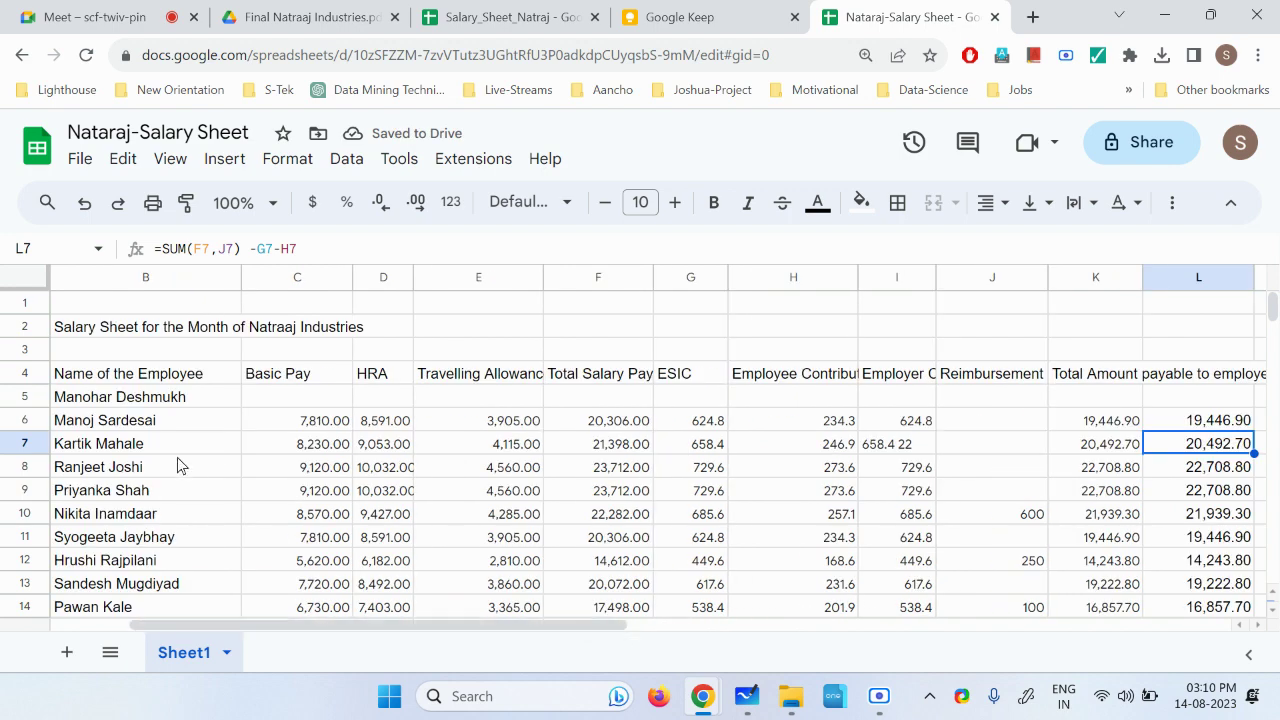
Step: Copy the salary table B4:L14 and paste it at B23
{"action": "mouse_move", "coordinate": [103, 373]}
{"action": "left_mouse_down"}
{"action": "mouse_move", "coordinate": [1207, 598]}
{"action": "mouse_move", "coordinate": [1147, 590]}
{"action": "left_mouse_up"}
{"action": "key", "text": "ctrl+c"}
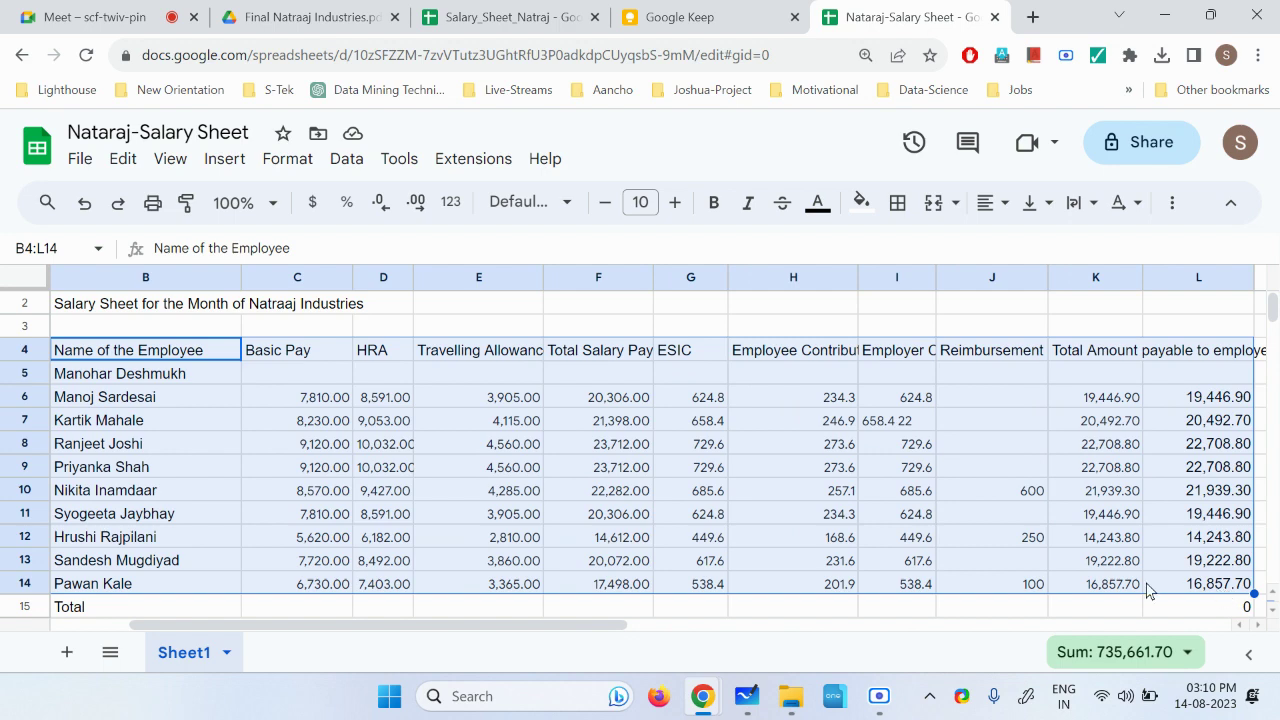
{"action": "scroll", "coordinate": [757, 562], "scroll_direction": "down", "scroll_amount": 6}
{"action": "left_click", "coordinate": [205, 378]}
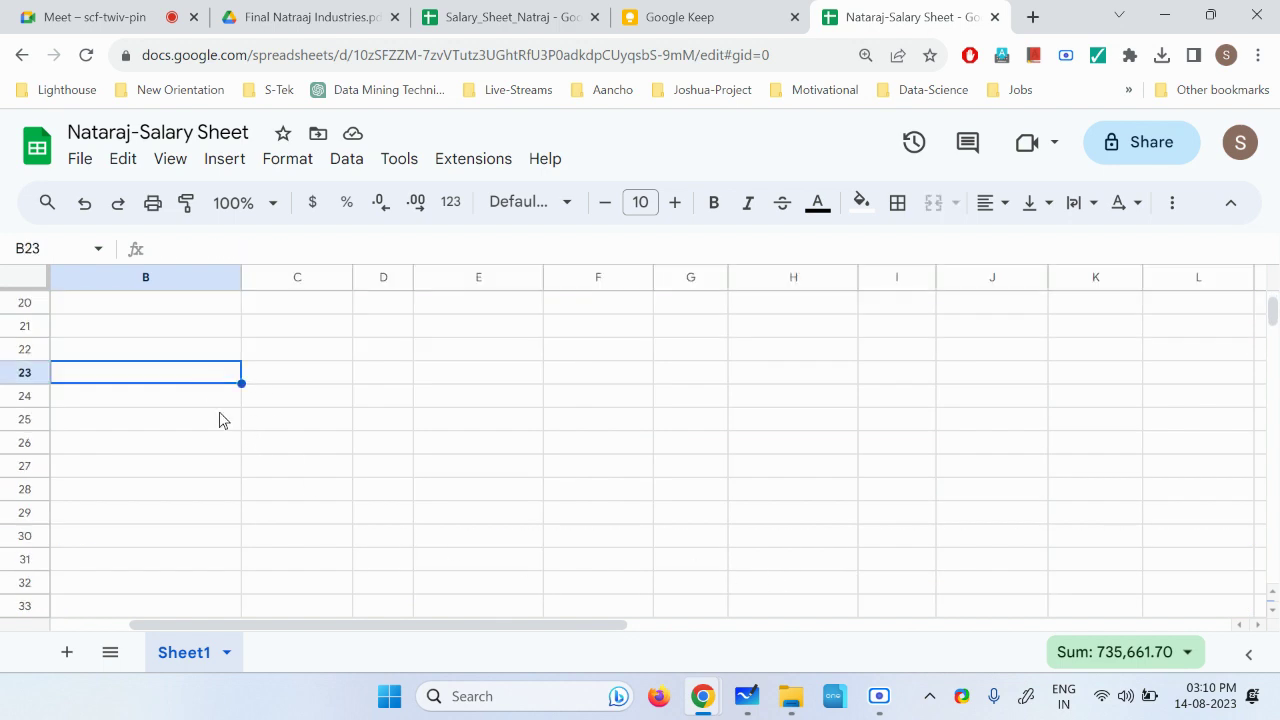
{"action": "key", "text": "ctrl+v"}
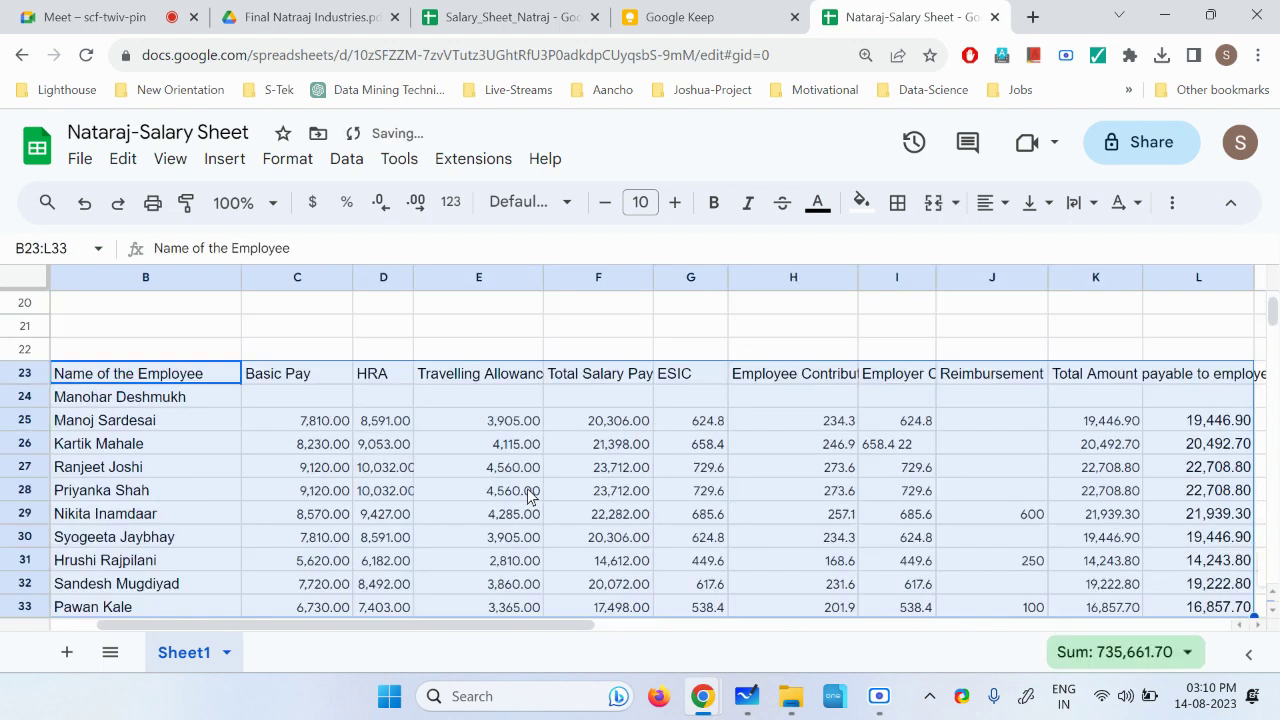
Step: Clear the copy's Total Salary Pay, Total Amount and payable columns
{"action": "left_click_drag", "start_coordinate": [600, 404], "coordinate": [622, 633]}
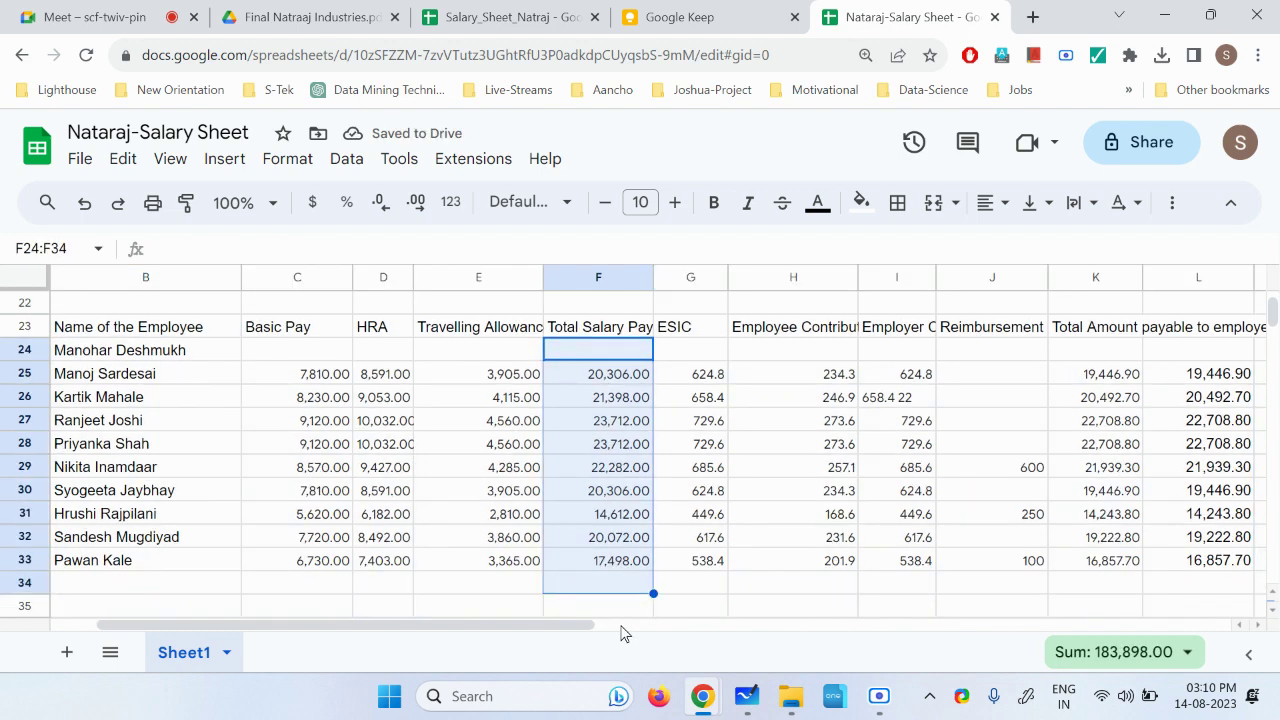
{"action": "key", "text": "Delete"}
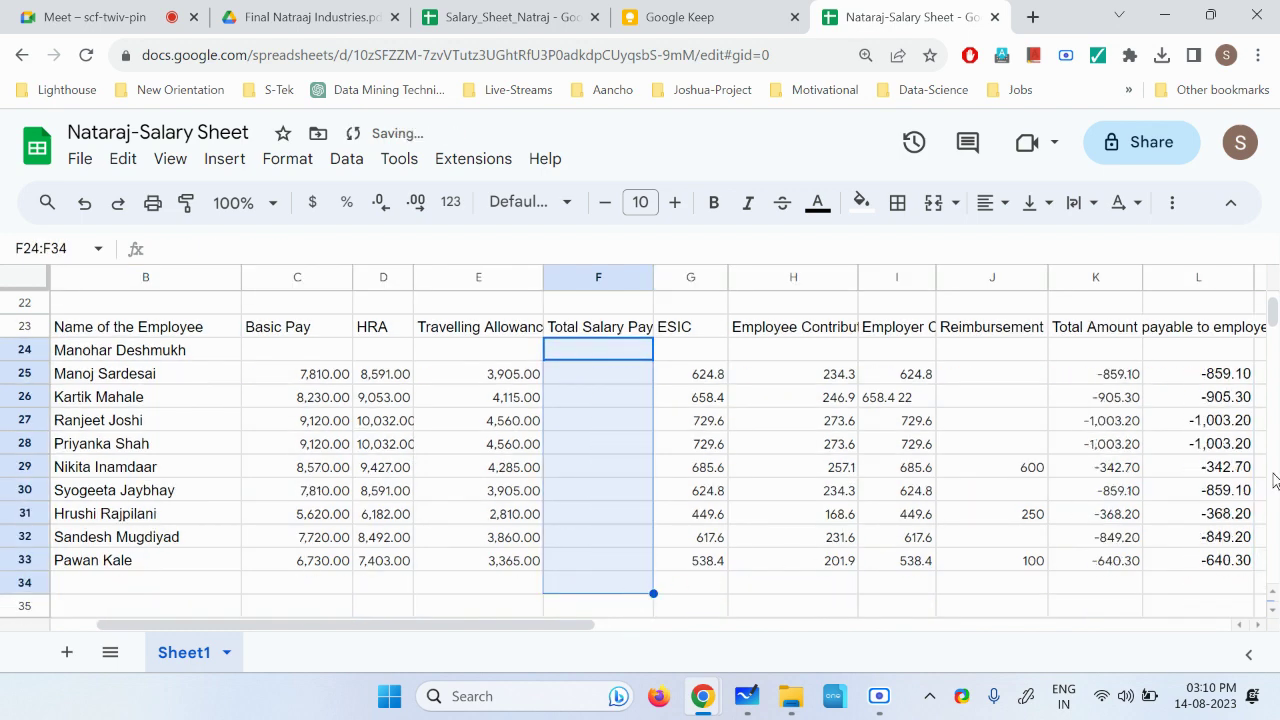
{"action": "mouse_move", "coordinate": [1213, 355]}
{"action": "left_mouse_down"}
{"action": "mouse_move", "coordinate": [1200, 562]}
{"action": "mouse_move", "coordinate": [1180, 580]}
{"action": "left_mouse_up"}
{"action": "key", "text": "Delete"}
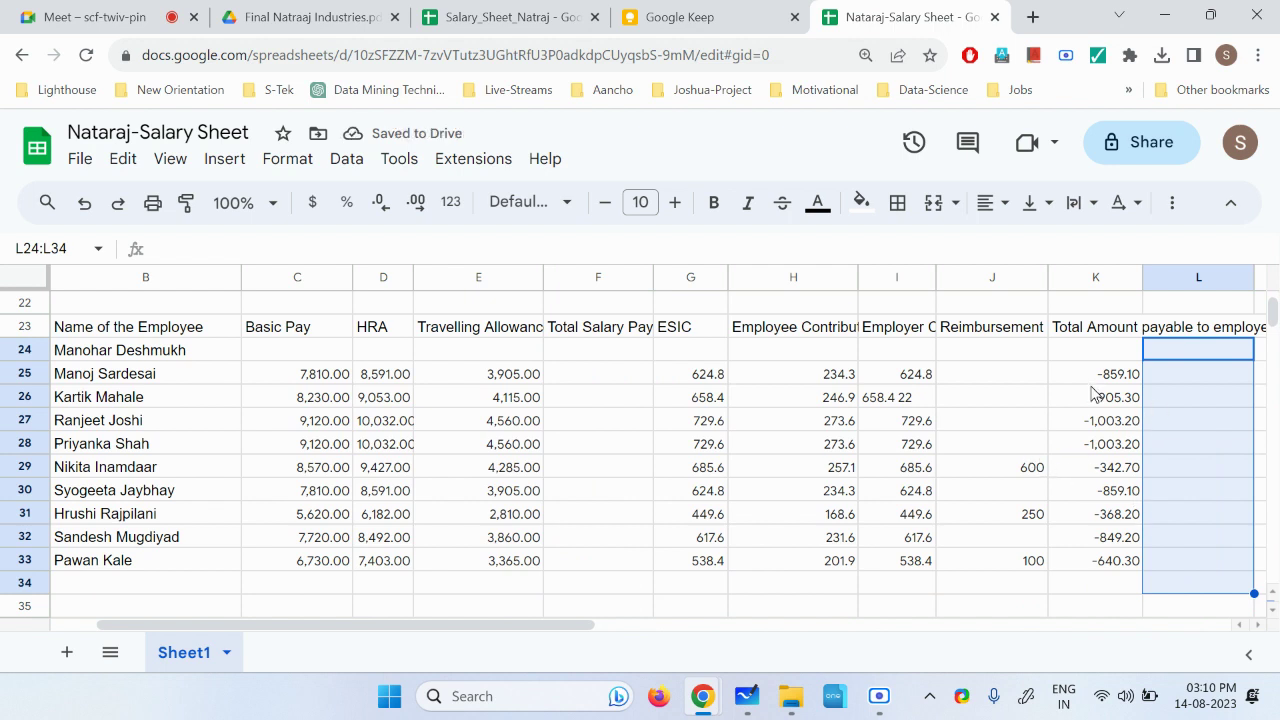
{"action": "key", "text": "ctrl+z"}
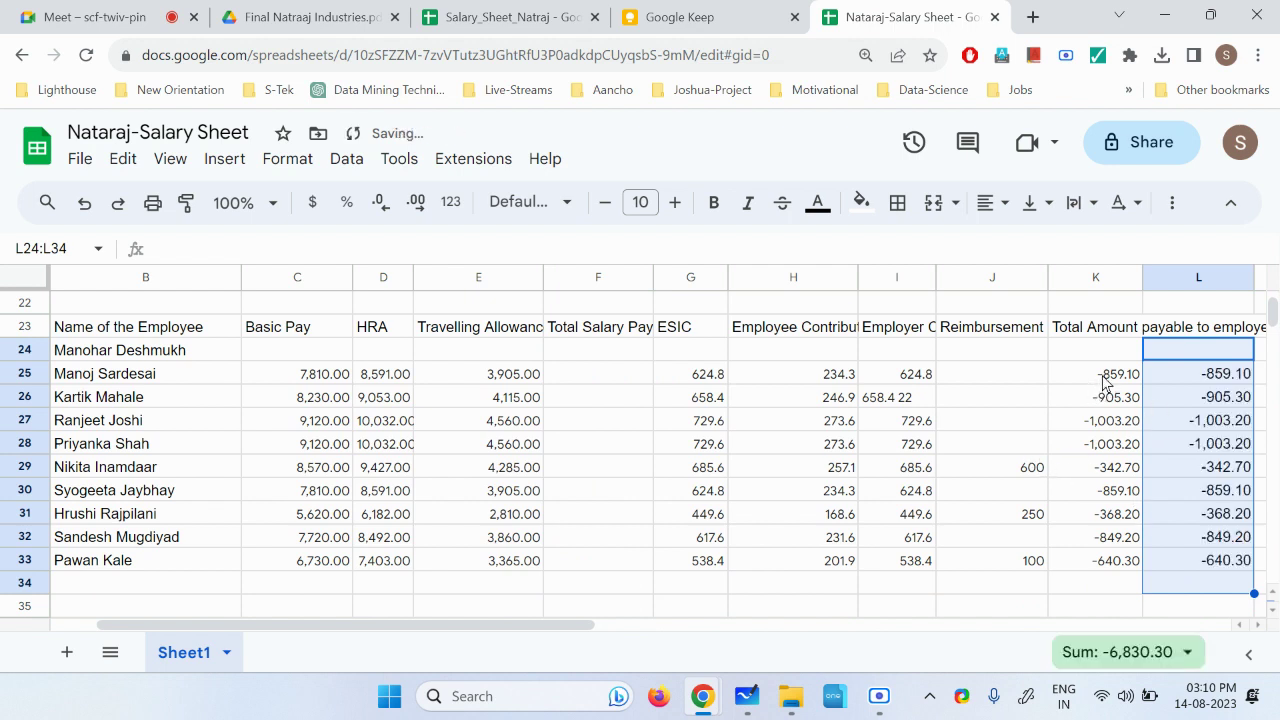
{"action": "left_click_drag", "start_coordinate": [1103, 378], "coordinate": [1203, 605]}
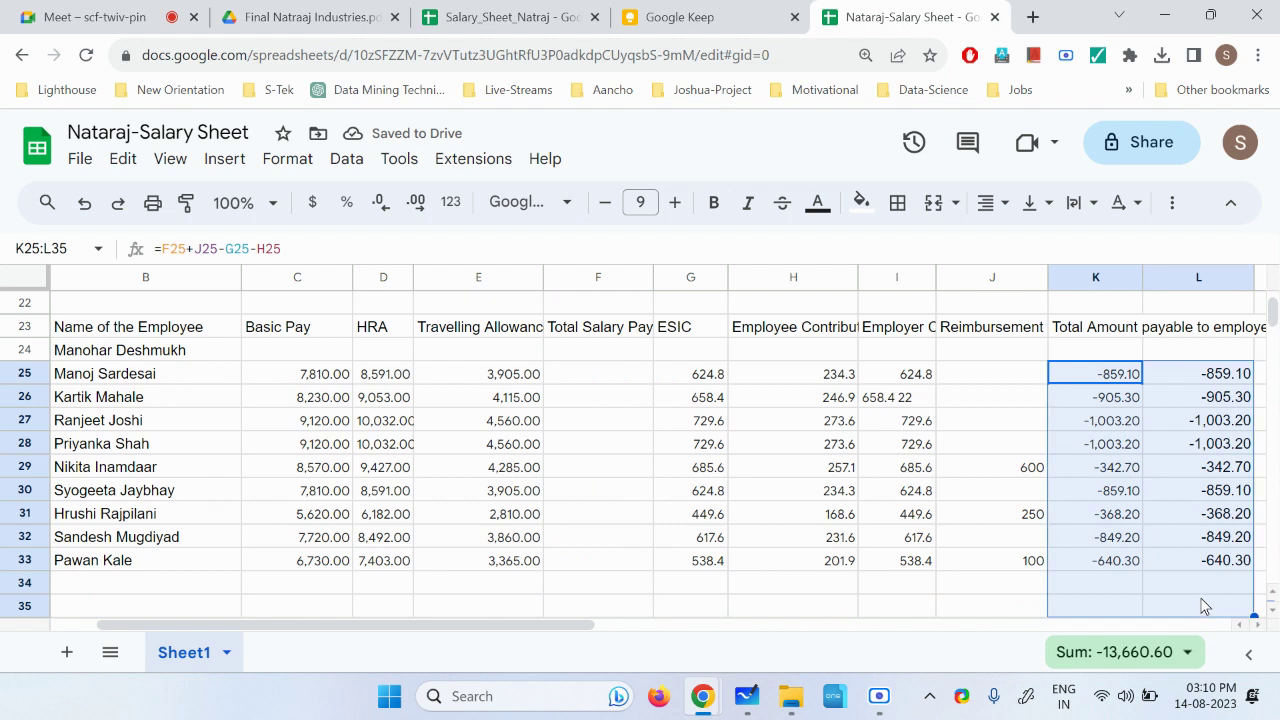
{"action": "key", "text": "Delete"}
{"action": "left_click", "coordinate": [620, 545]}
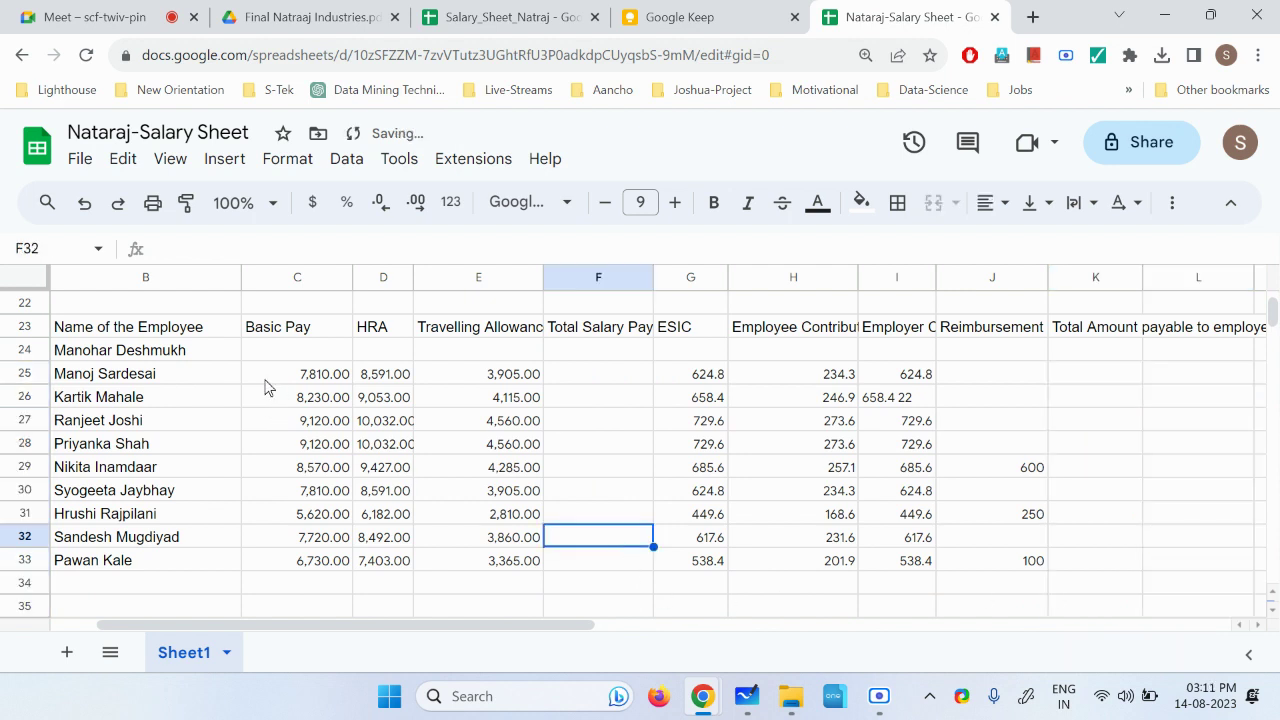
Step: Enter =SUMSQ(C25:E25) in F25 and autofill it down through F33
{"action": "left_click", "coordinate": [287, 333]}
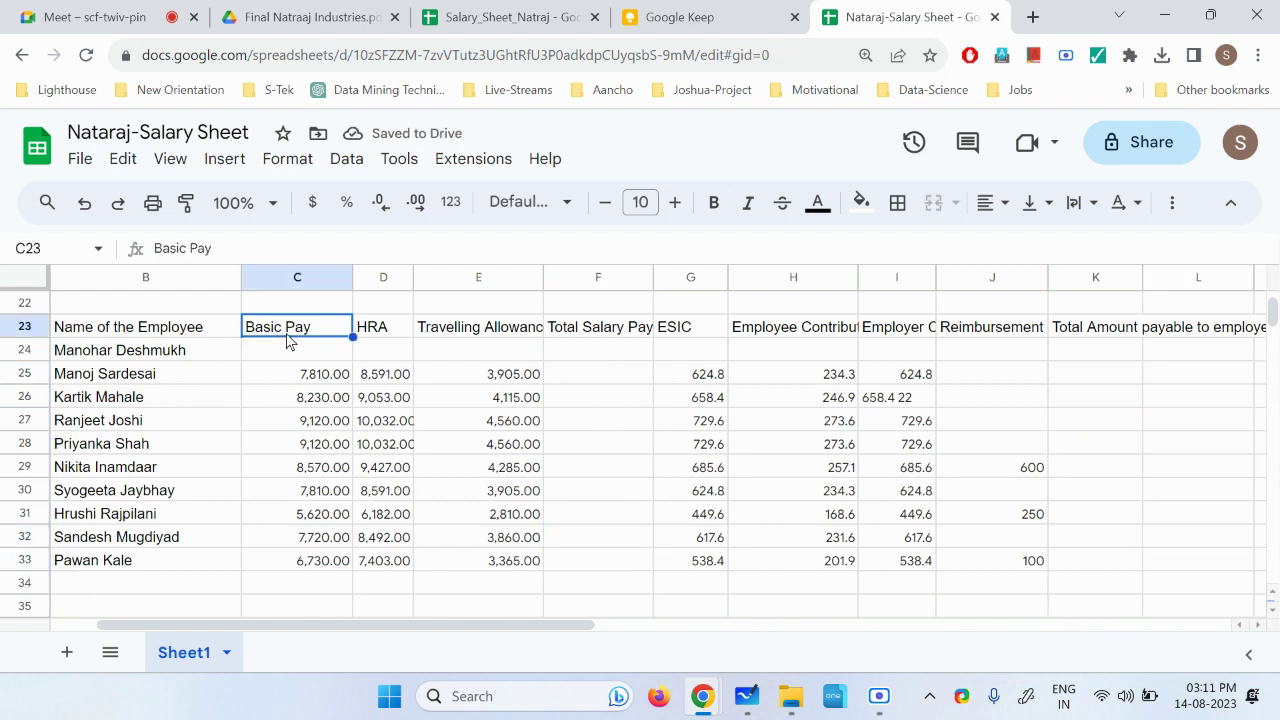
{"action": "left_click", "coordinate": [381, 333]}
{"action": "left_click", "coordinate": [469, 333]}
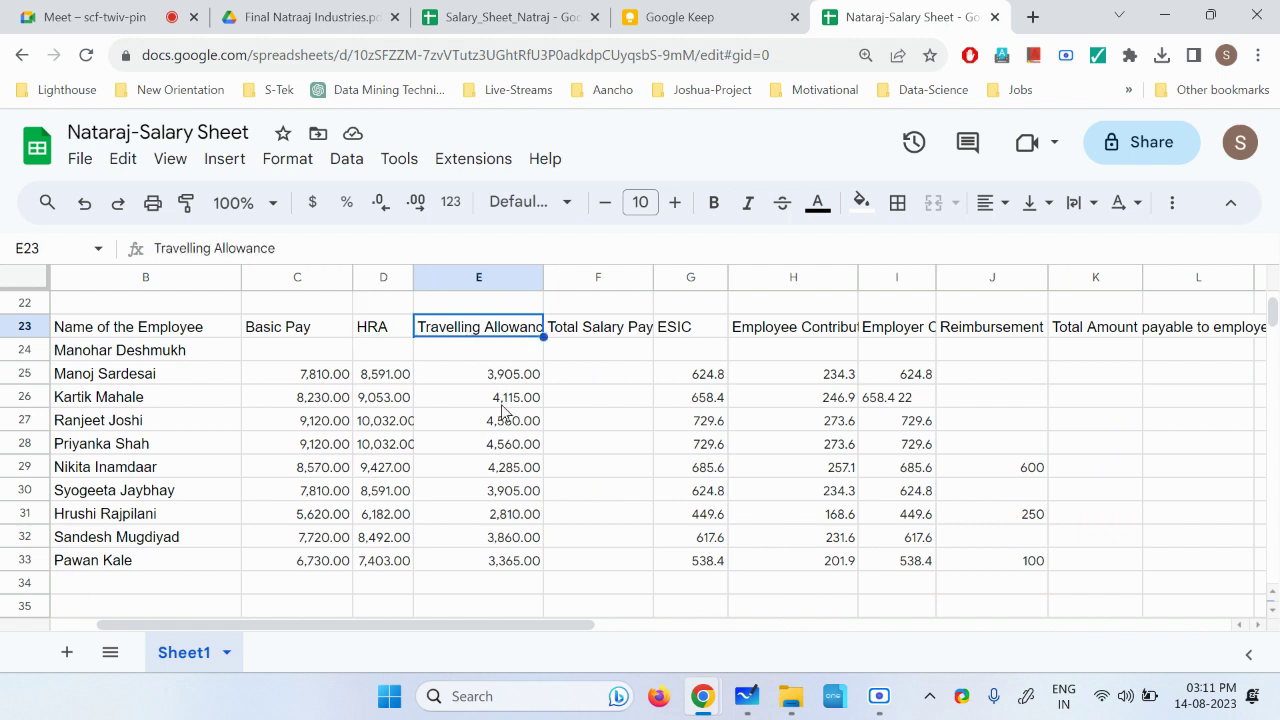
{"action": "left_click", "coordinate": [585, 373]}
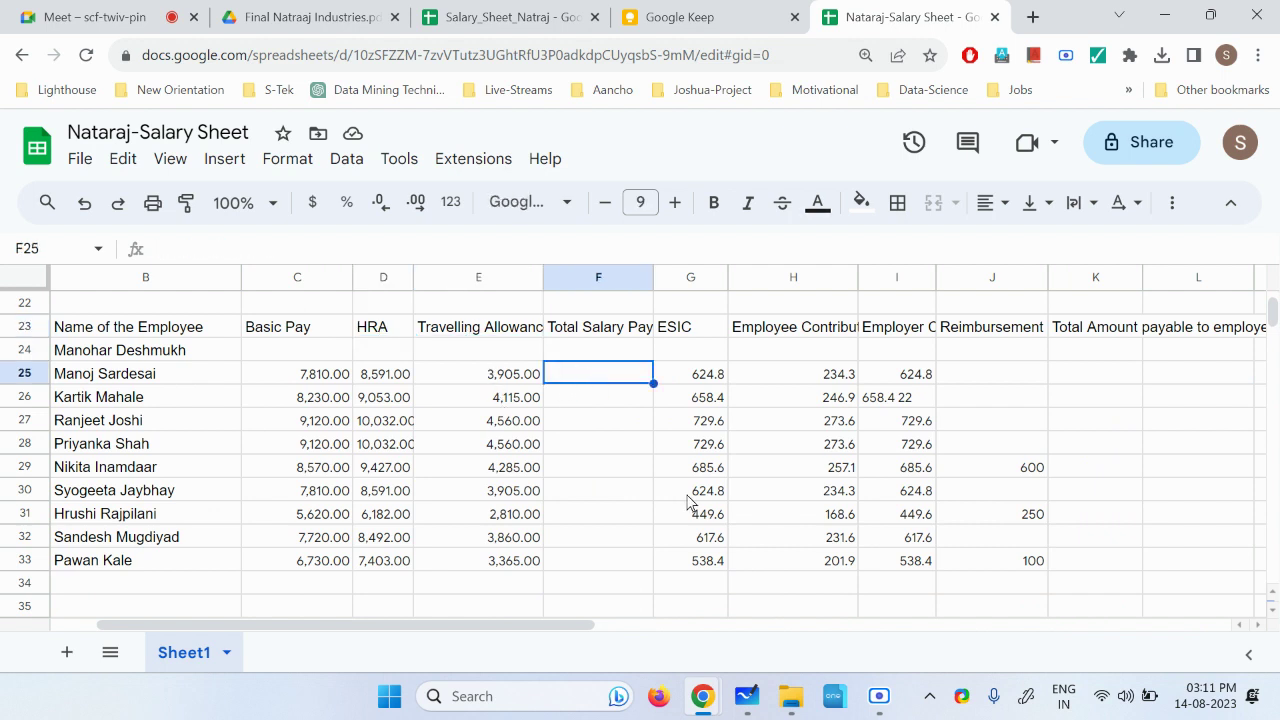
{"action": "type", "text": "="}
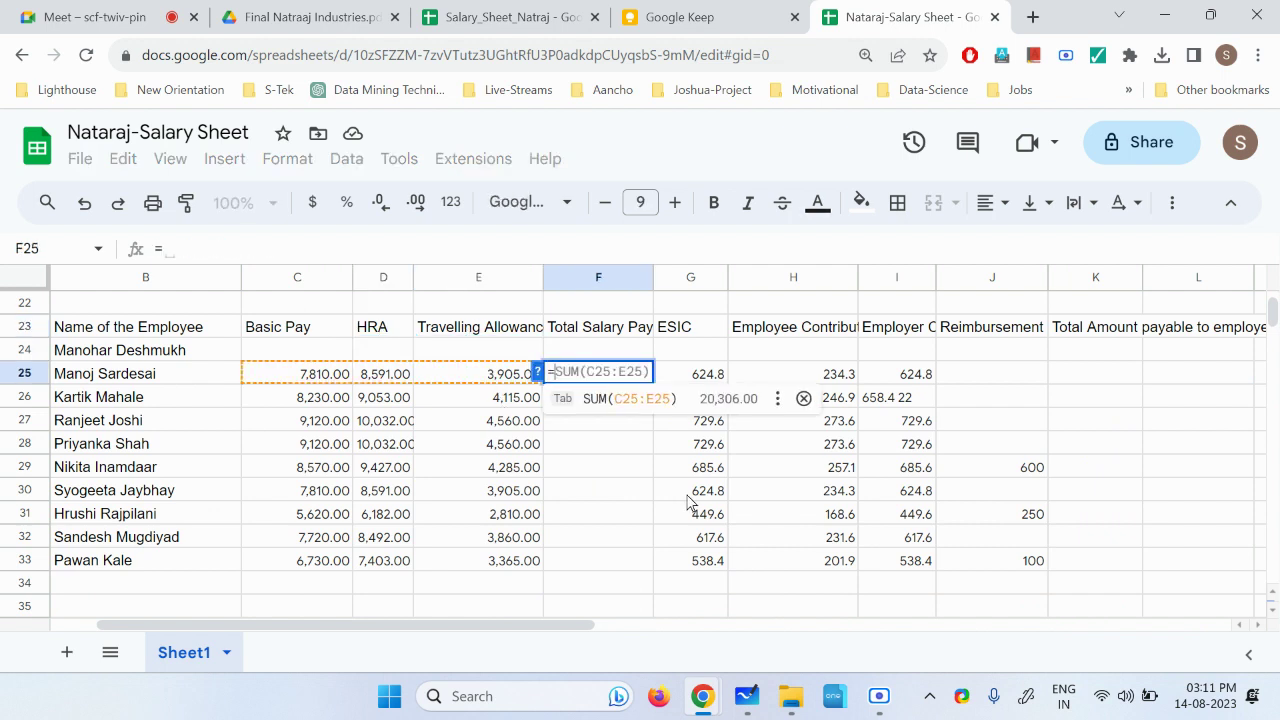
{"action": "type", "text": "sum(C25:E25"}
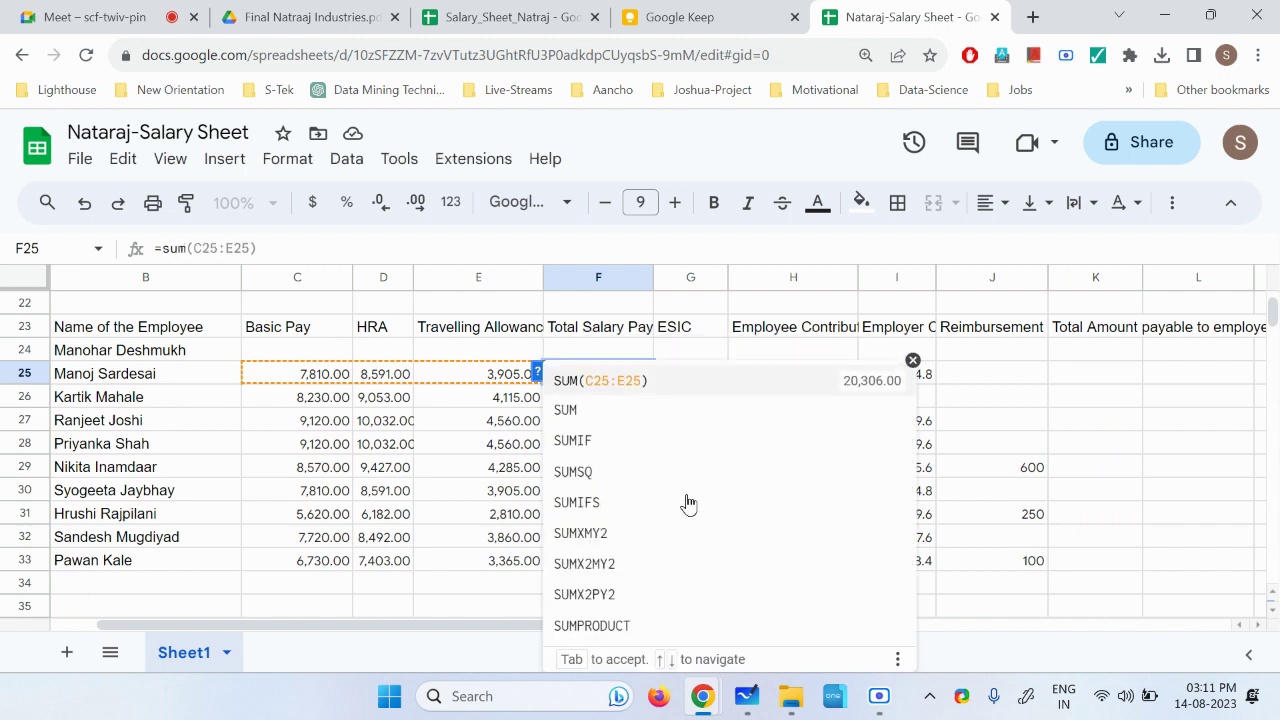
{"action": "left_click", "coordinate": [688, 503]}
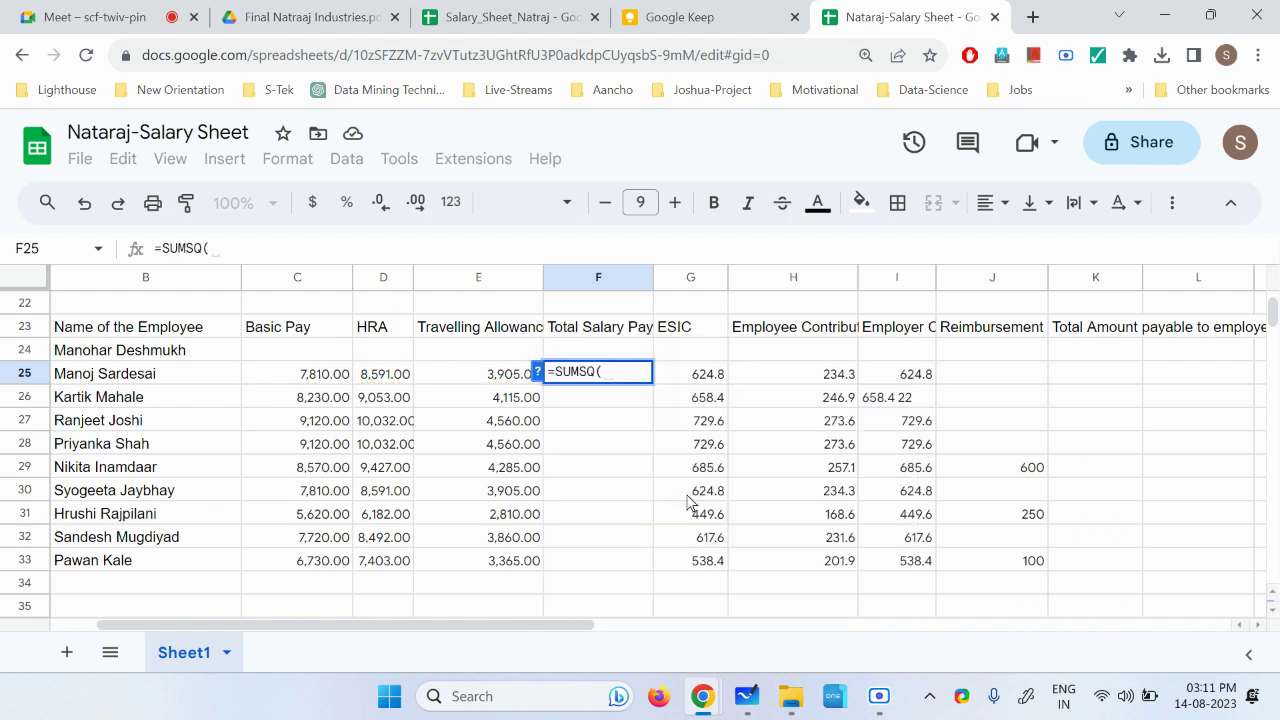
{"action": "left_click", "coordinate": [304, 380]}
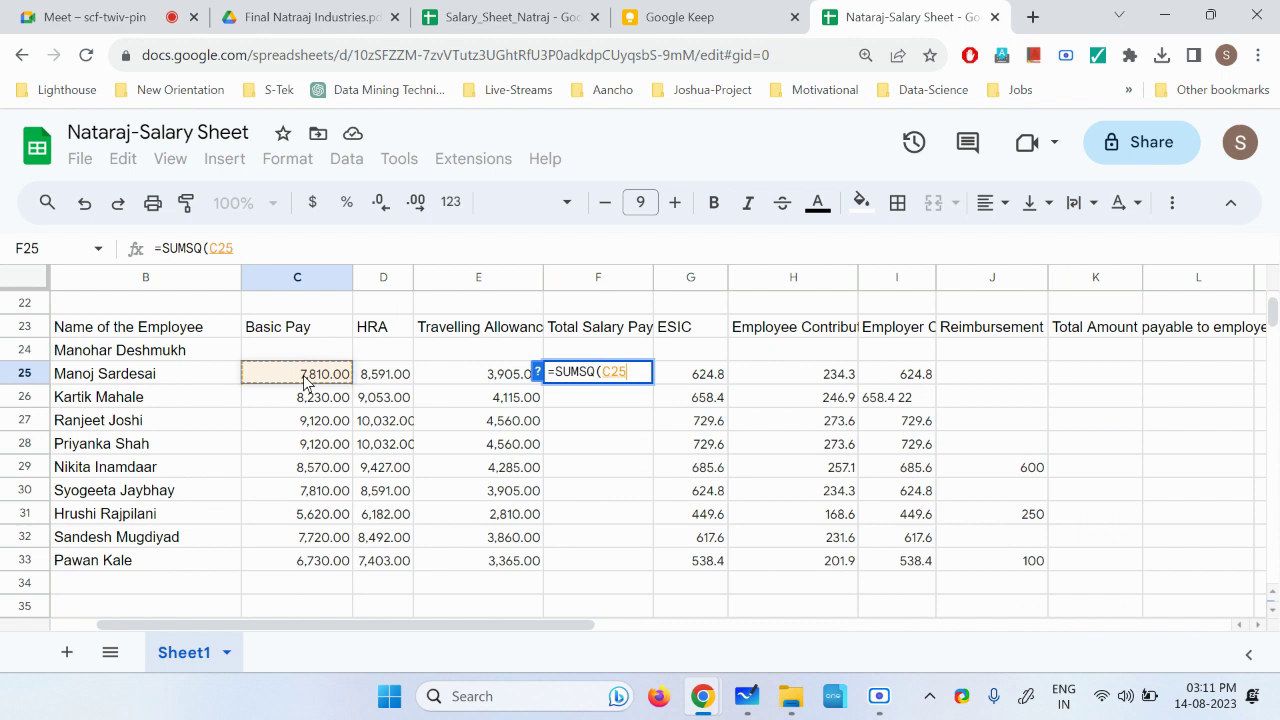
{"action": "left_click_drag", "start_coordinate": [304, 380], "coordinate": [452, 386]}
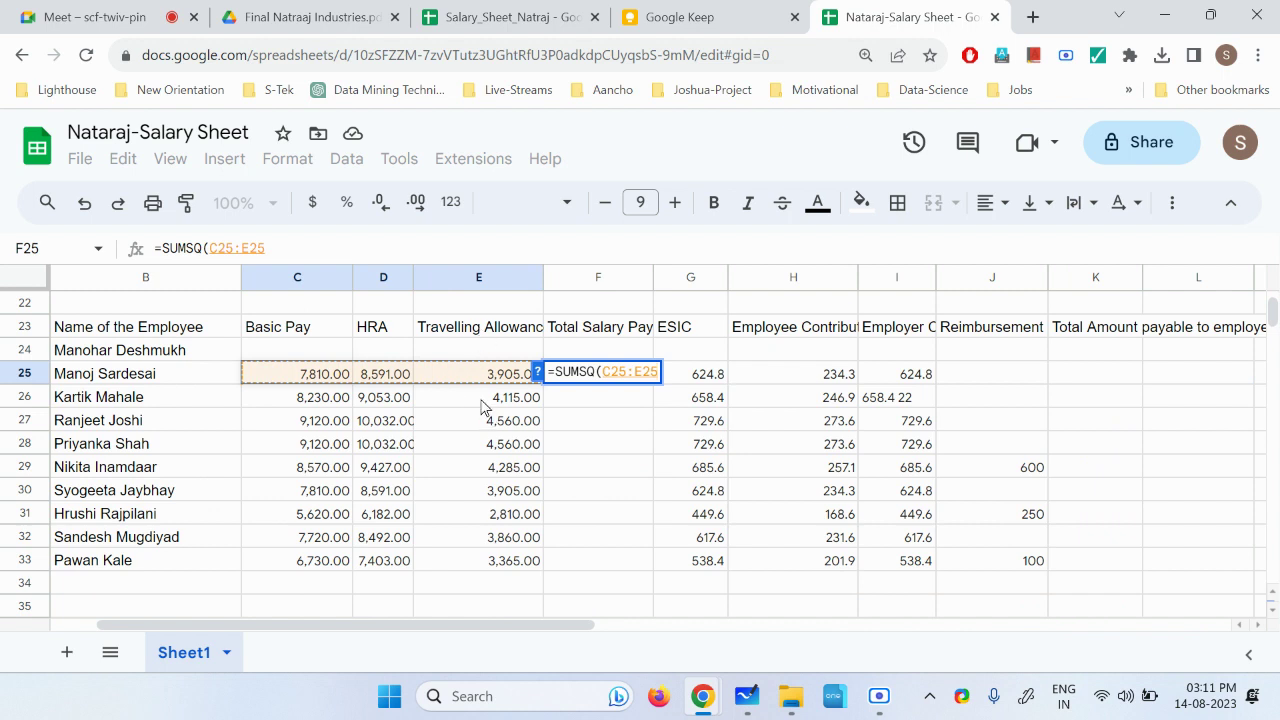
{"action": "type", "text": ")"}
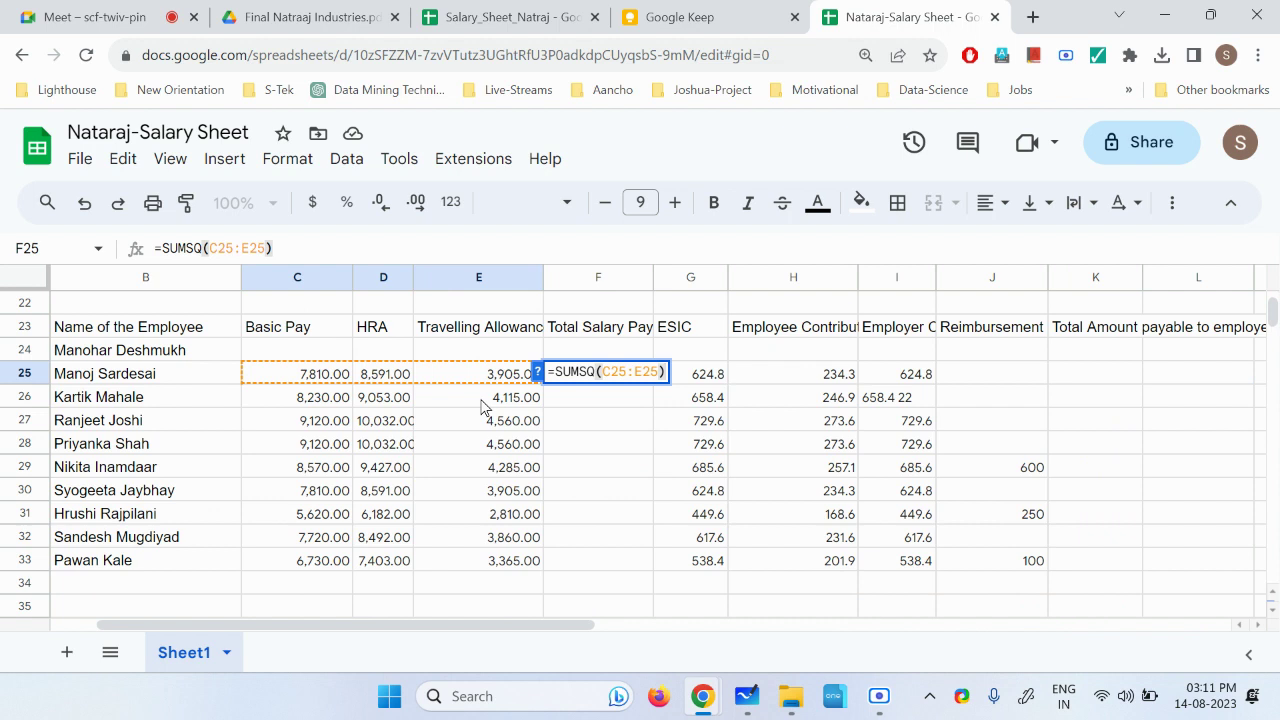
{"action": "key", "text": "Return"}
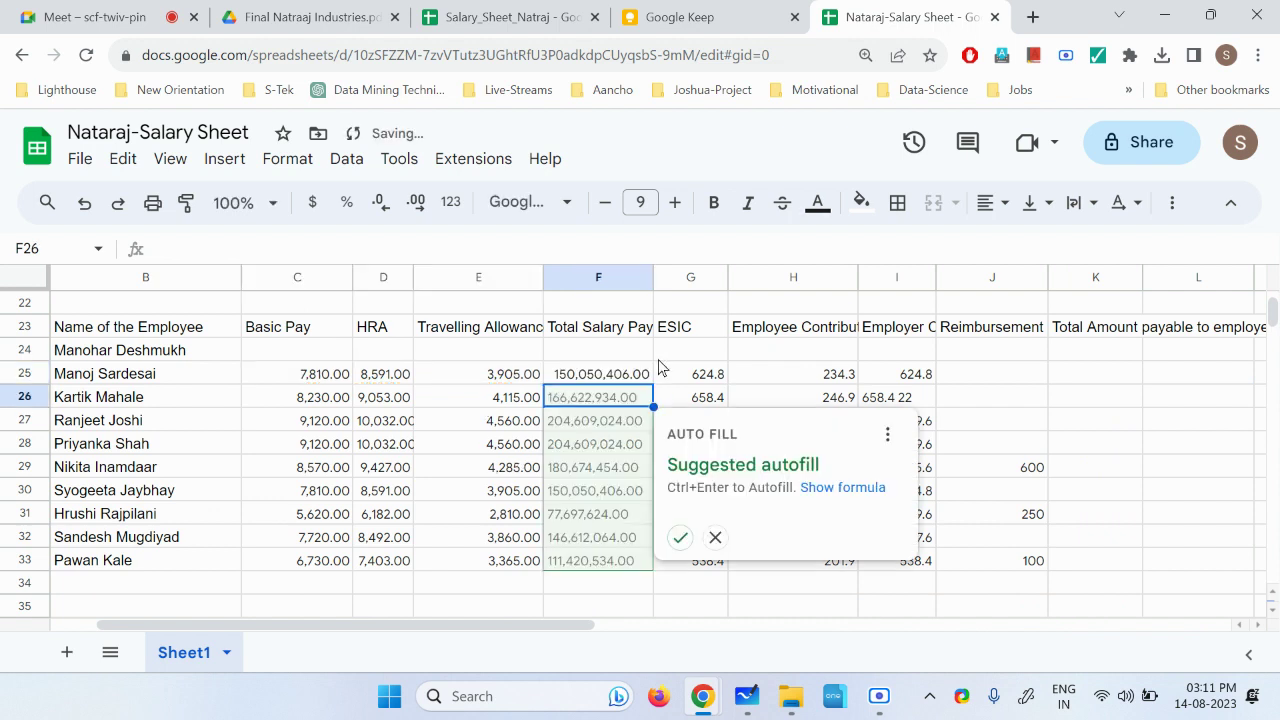
{"action": "left_click", "coordinate": [680, 537]}
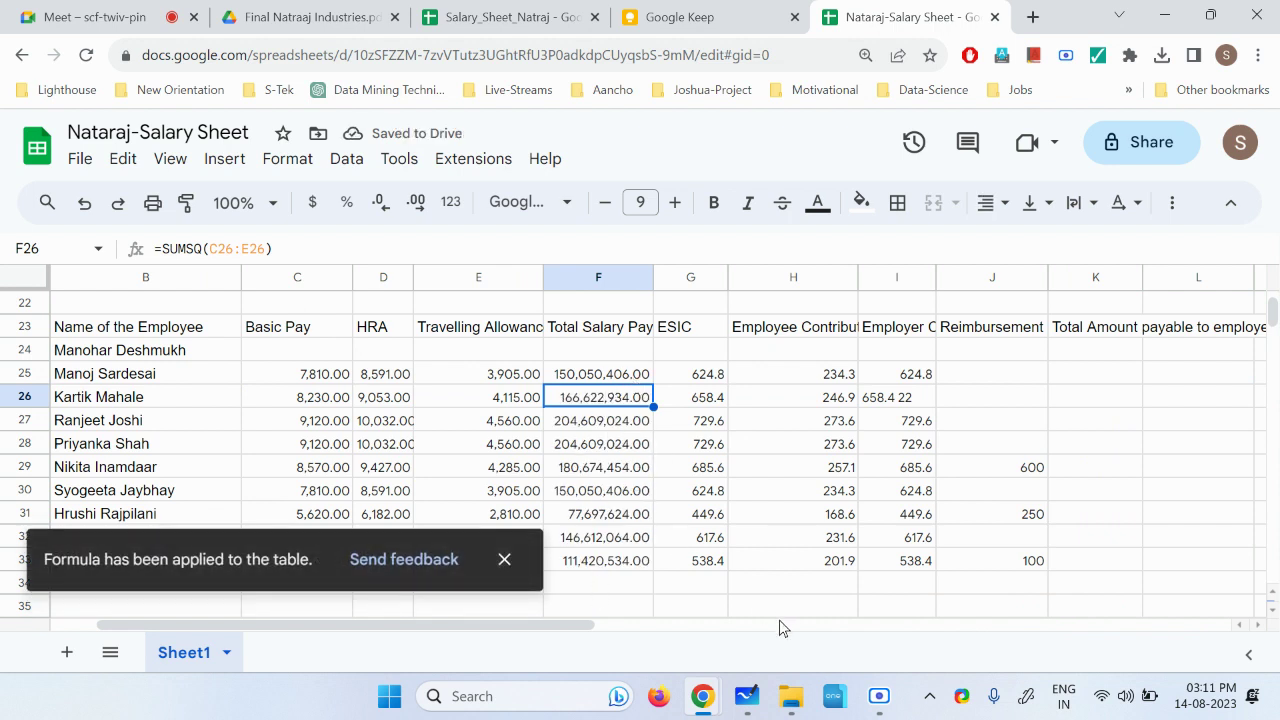
{"action": "left_click", "coordinate": [879, 696]}
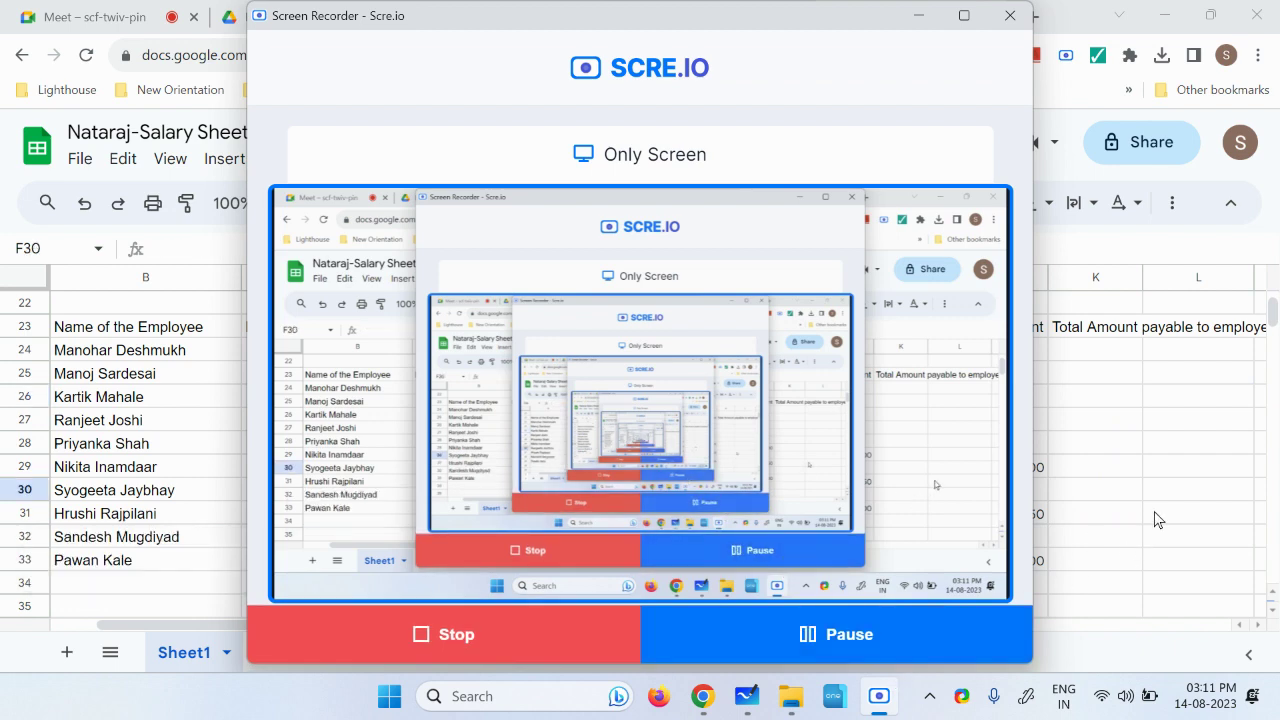
Step: Replace F25:F33 with =SUM(C25:E25), giving totals like 20,306.00 and 21,398.00
{"action": "left_click", "coordinate": [1154, 520]}
{"action": "left_click", "coordinate": [594, 378]}
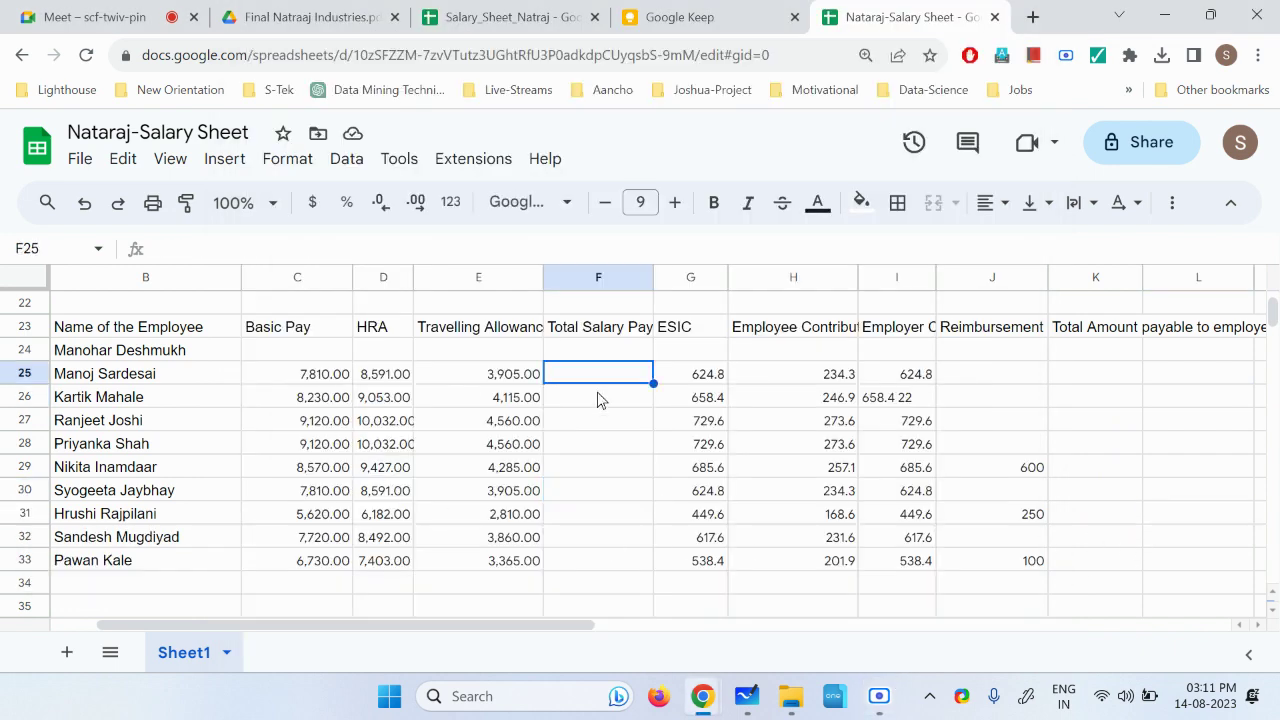
{"action": "type", "text": "=s"}
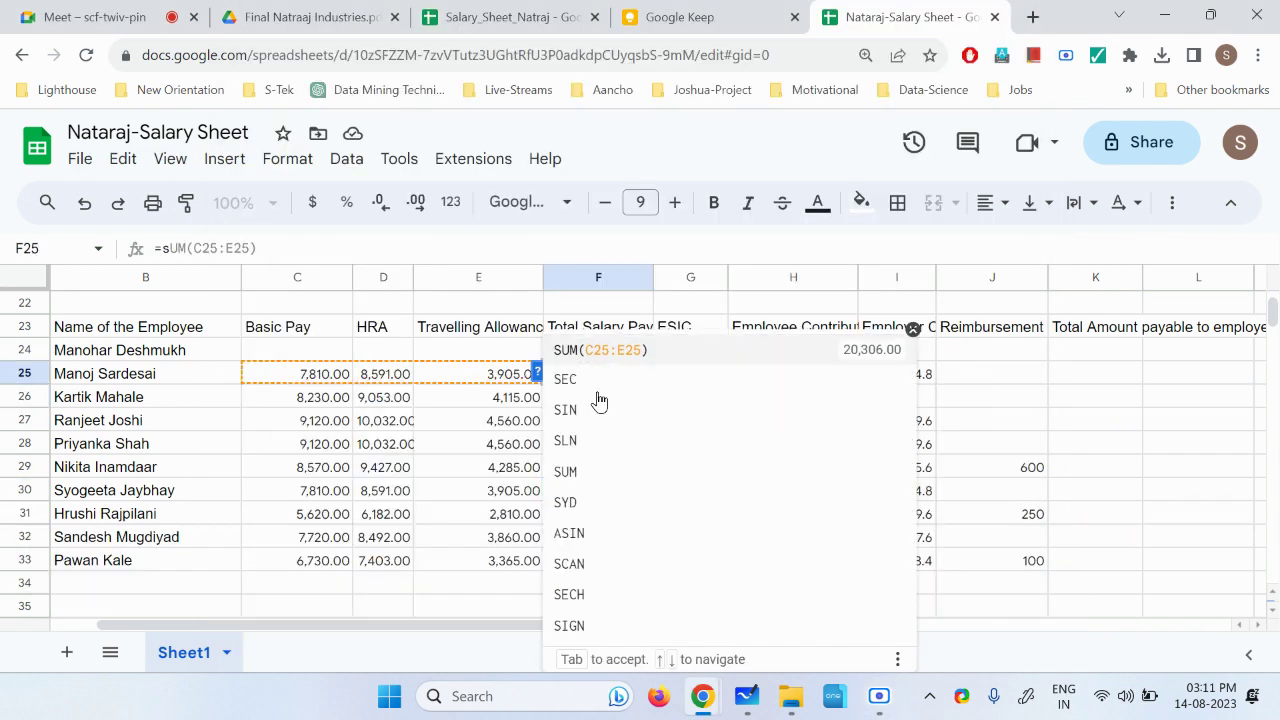
{"action": "type", "text": "um"}
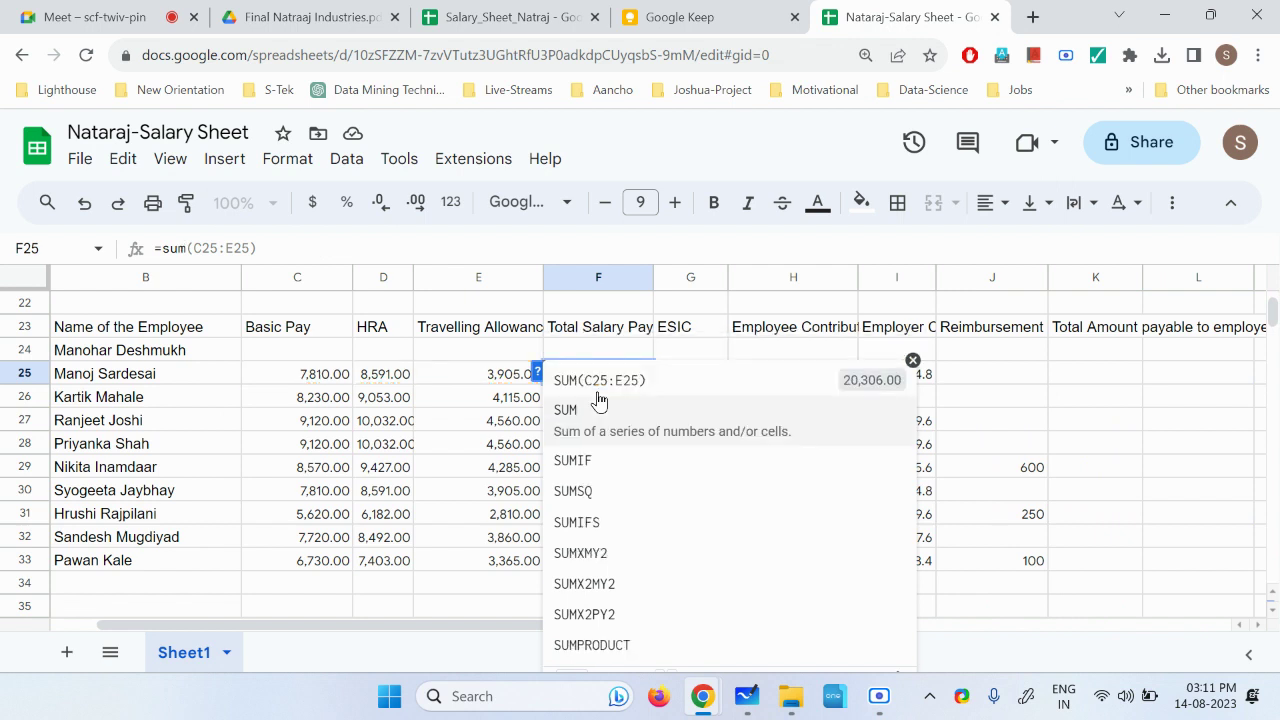
{"action": "left_click", "coordinate": [598, 405]}
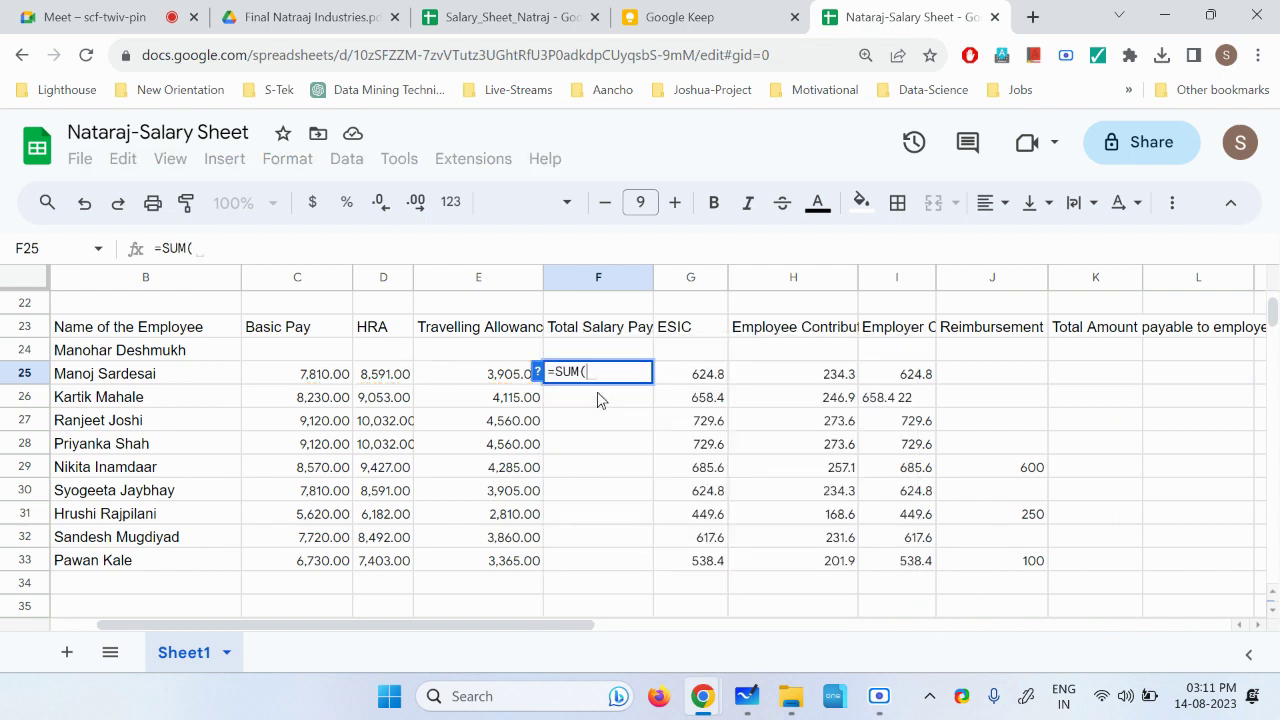
{"action": "left_click", "coordinate": [303, 378]}
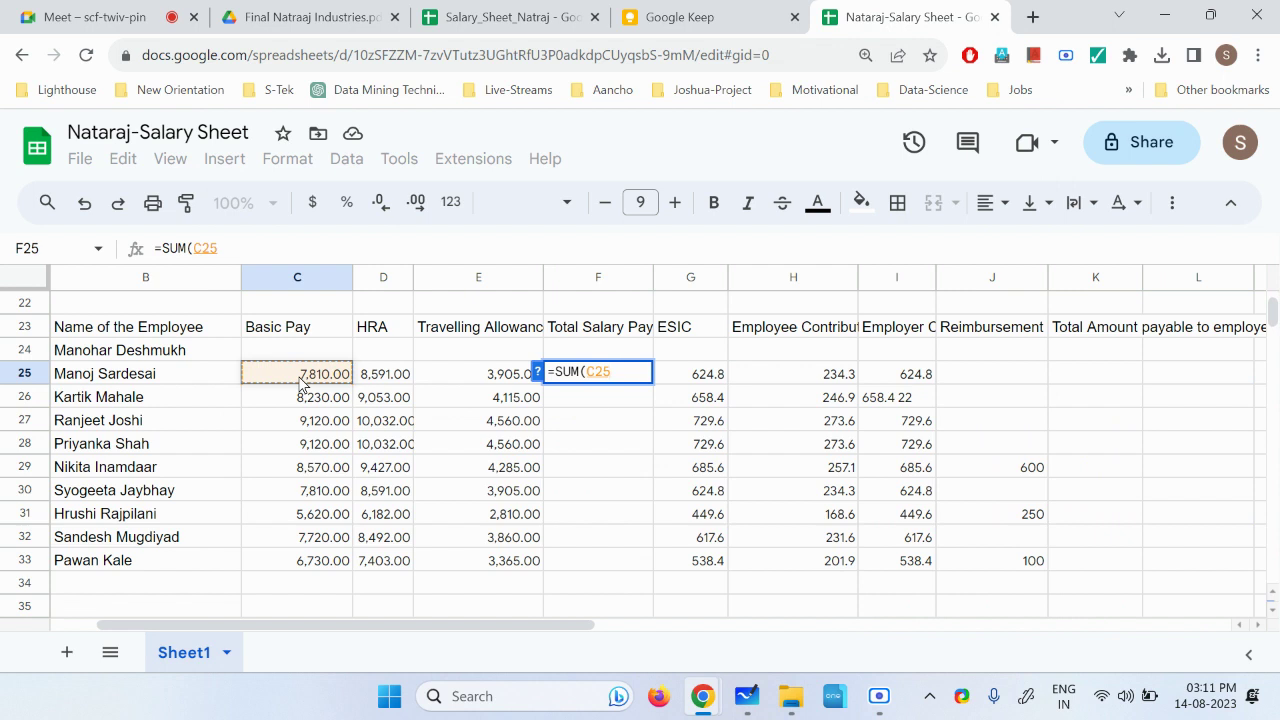
{"action": "left_click_drag", "start_coordinate": [303, 382], "coordinate": [427, 378]}
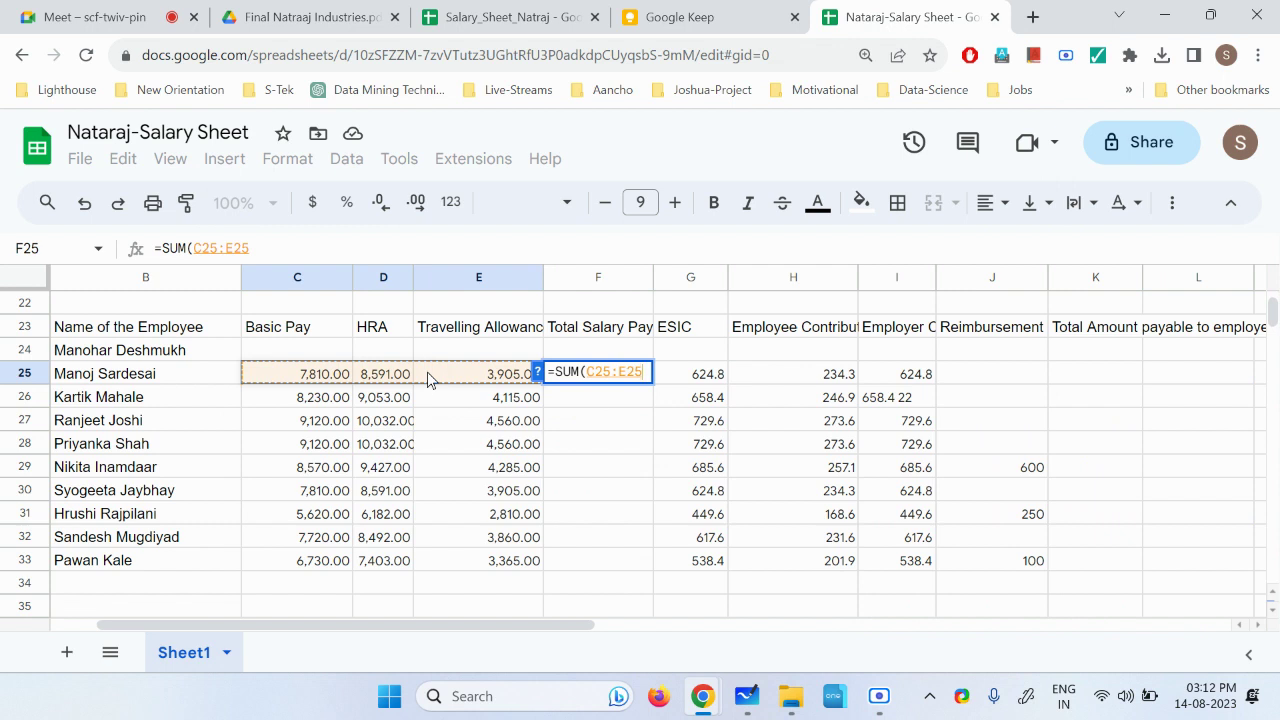
{"action": "type", "text": ")"}
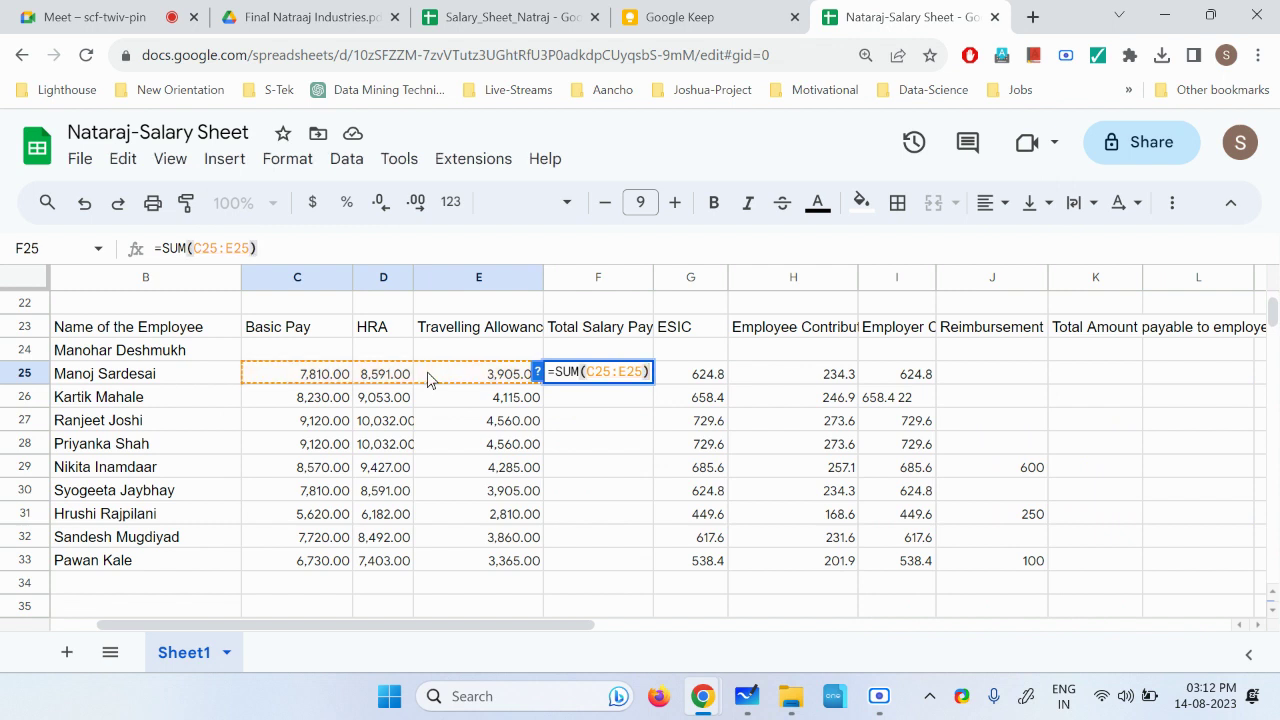
{"action": "key", "text": "Return"}
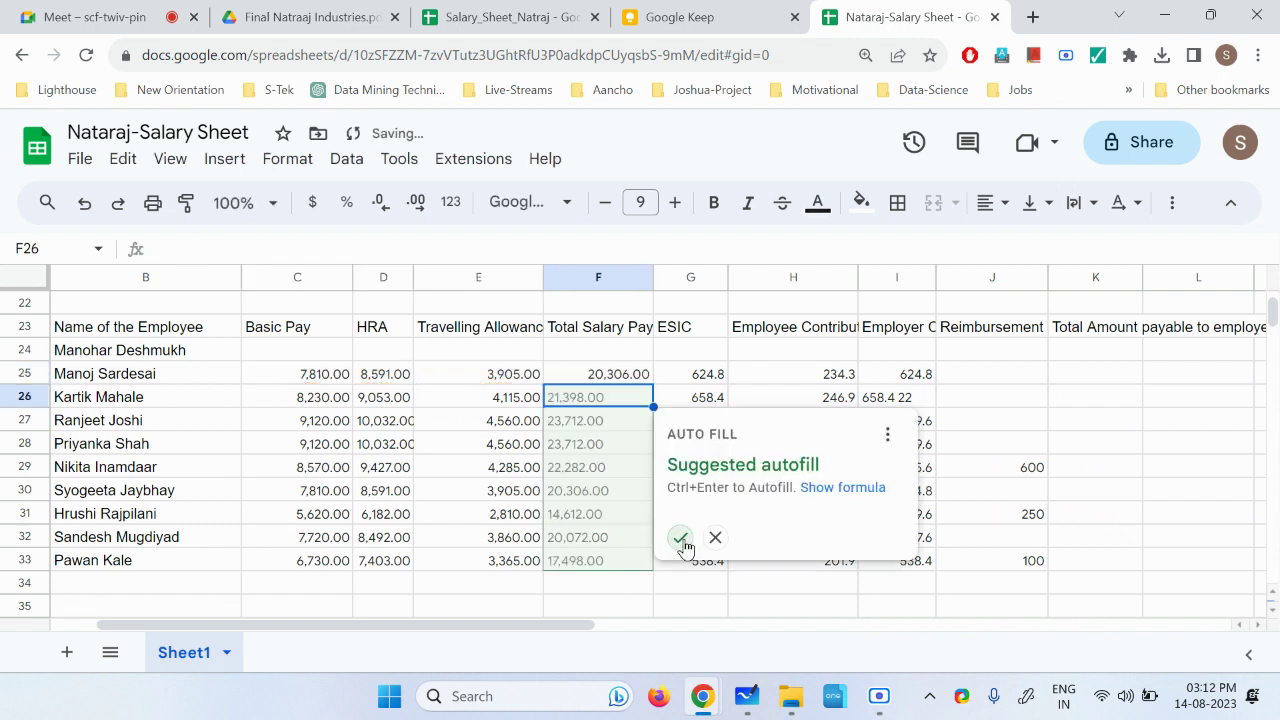
{"action": "left_click", "coordinate": [680, 537]}
{"action": "left_click", "coordinate": [635, 382]}
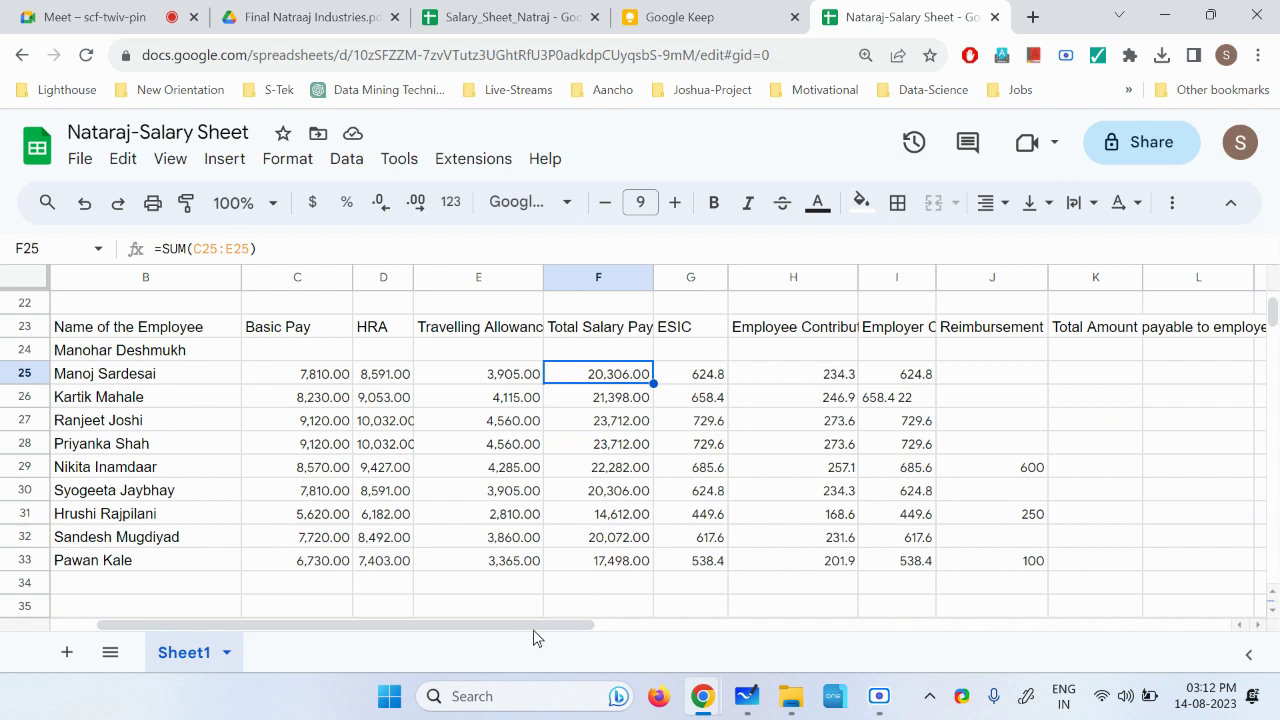
Step: Check the ESIC and employee contribution values in G25 and H25
{"action": "left_click", "coordinate": [707, 380]}
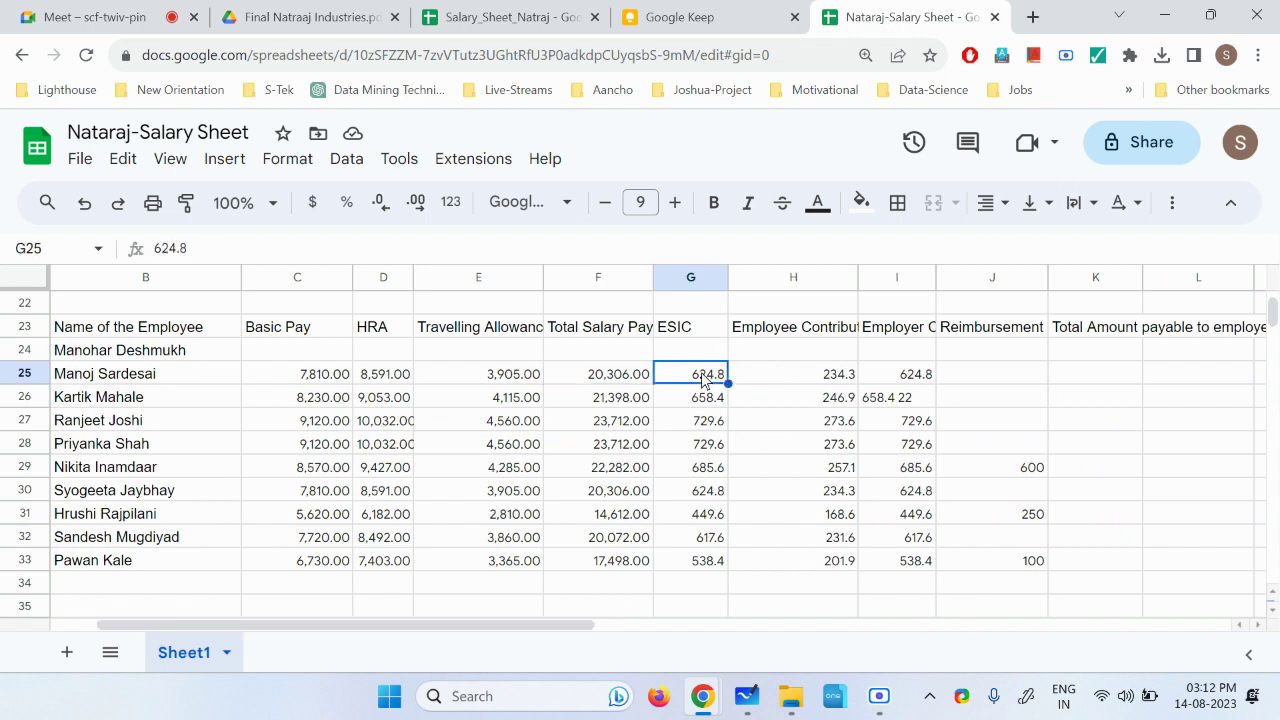
{"action": "left_click", "coordinate": [813, 381]}
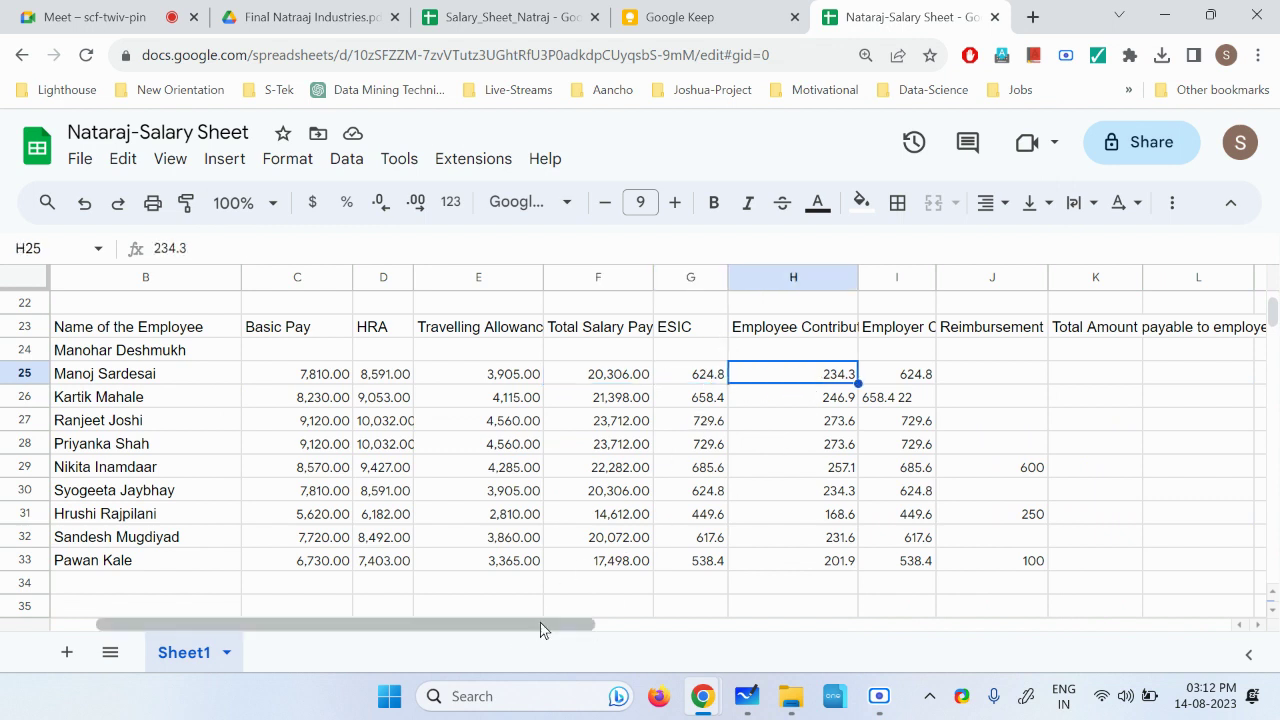
{"action": "left_click_drag", "start_coordinate": [551, 625], "coordinate": [673, 619]}
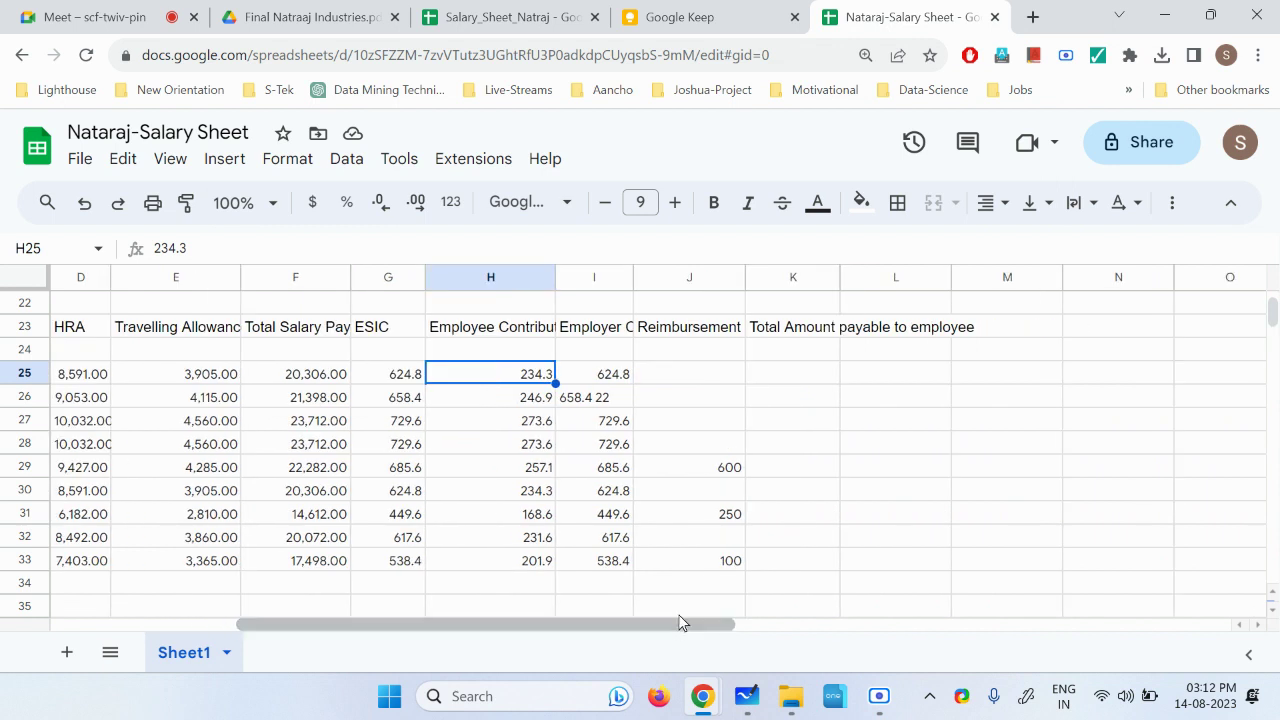
Step: Enter 0 in the blank Reimbursement cells J25–J28, J30 and J32
{"action": "left_click", "coordinate": [697, 378]}
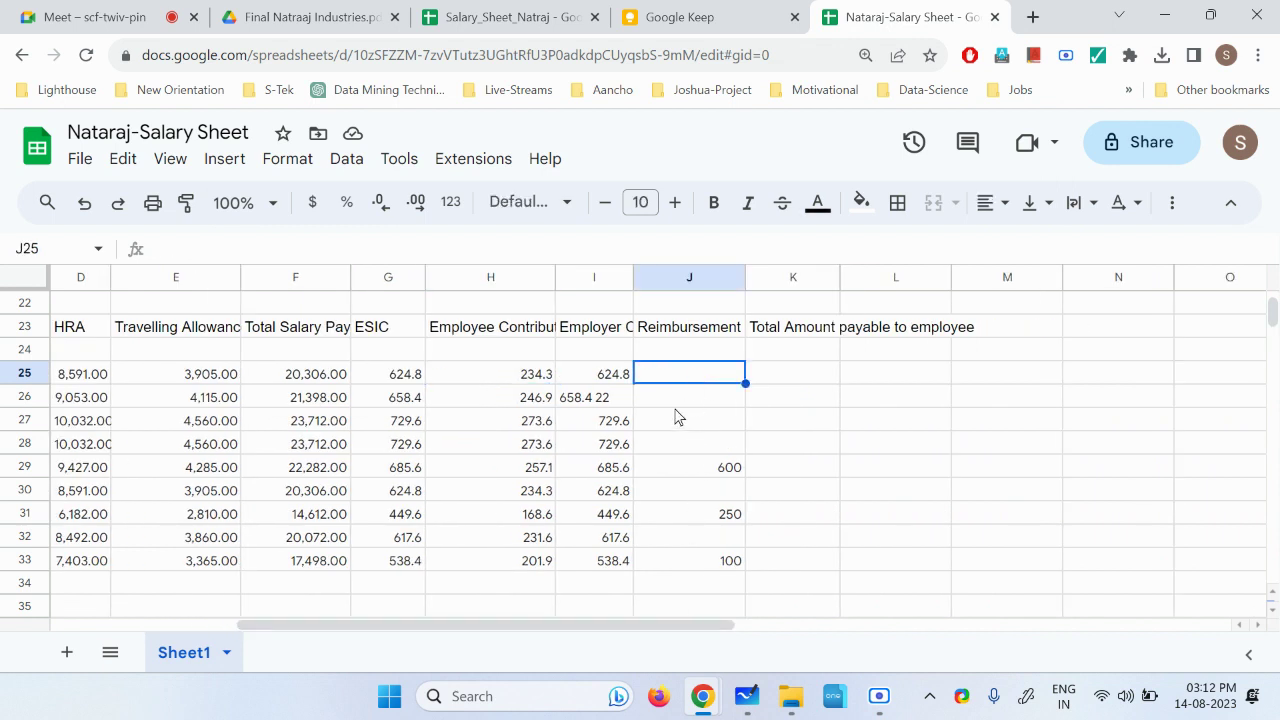
{"action": "type", "text": "0"}
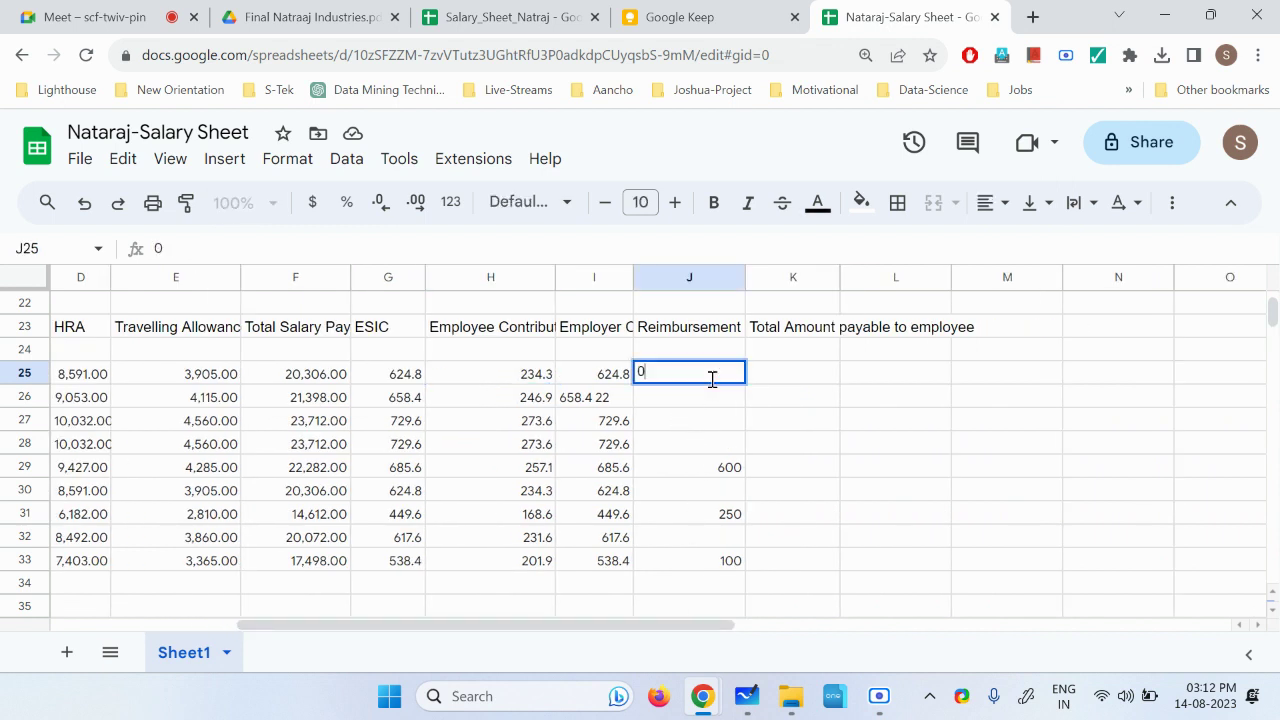
{"action": "key", "text": "Return"}
{"action": "type", "text": "0"}
{"action": "key", "text": "Return"}
{"action": "type", "text": "0"}
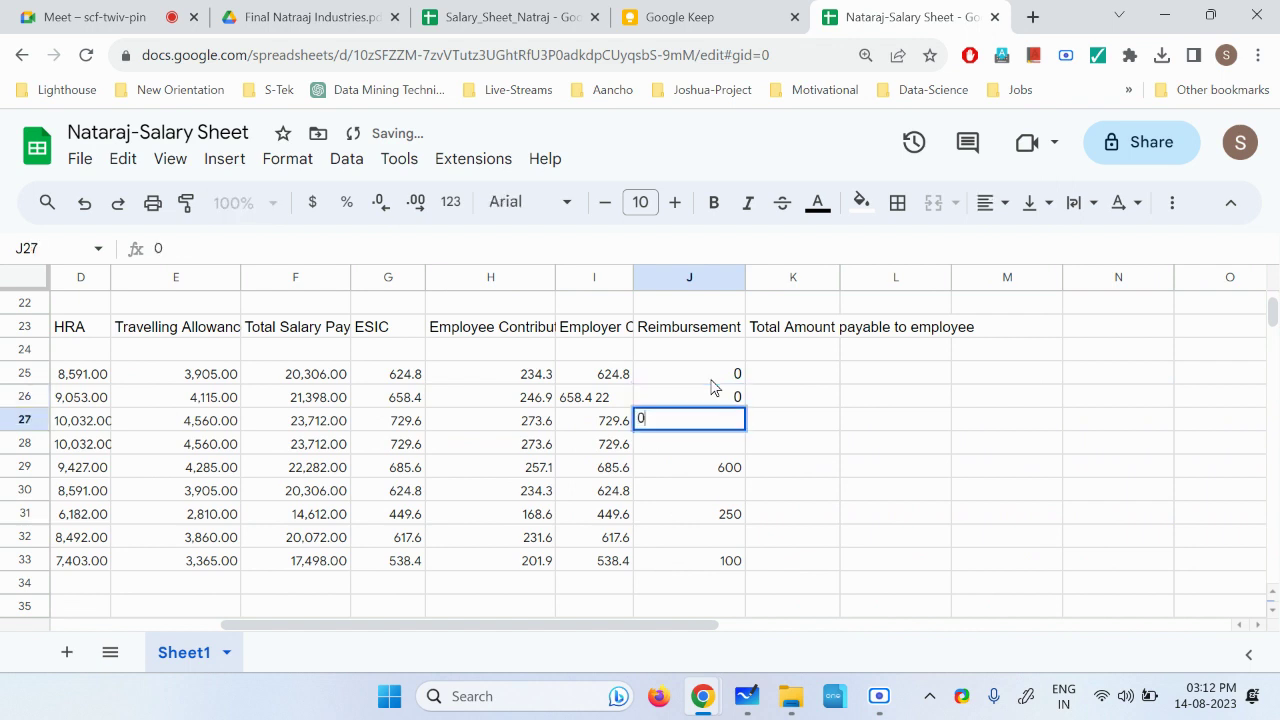
{"action": "key", "text": "Return"}
{"action": "type", "text": "0"}
{"action": "key", "text": "Return"}
{"action": "key", "text": "Return"}
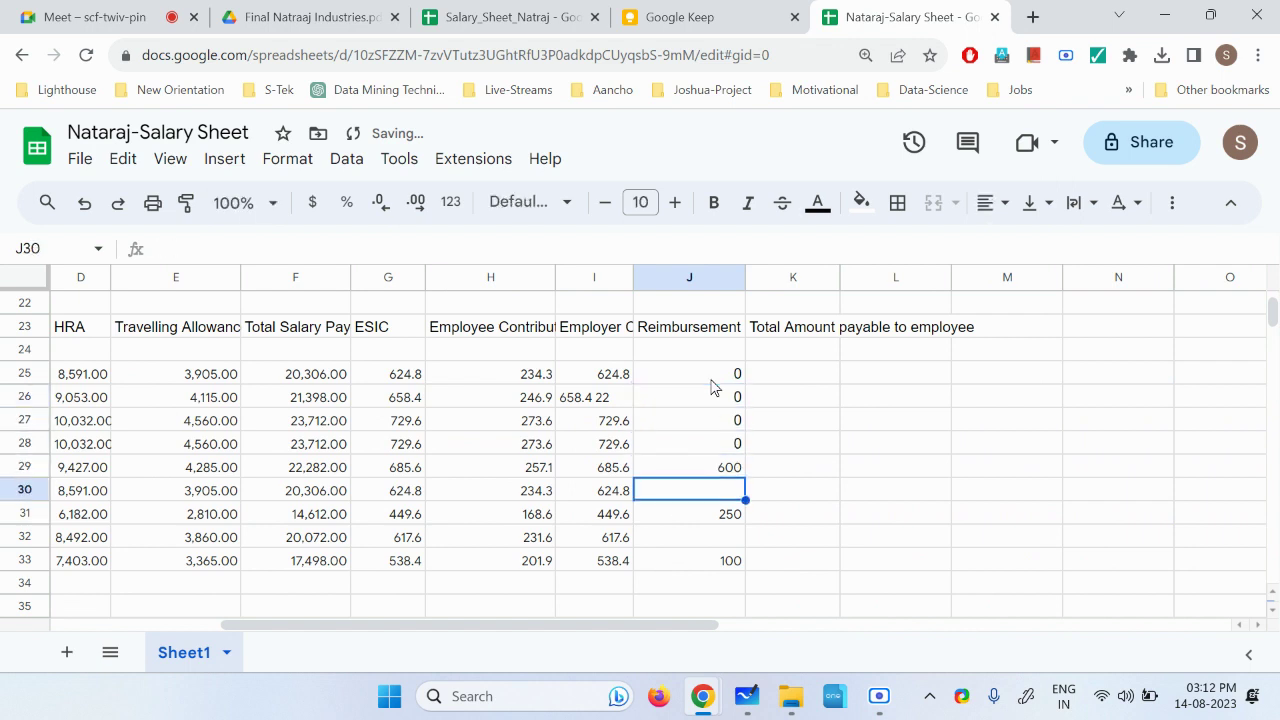
{"action": "type", "text": "0"}
{"action": "key", "text": "Return"}
{"action": "key", "text": "Return"}
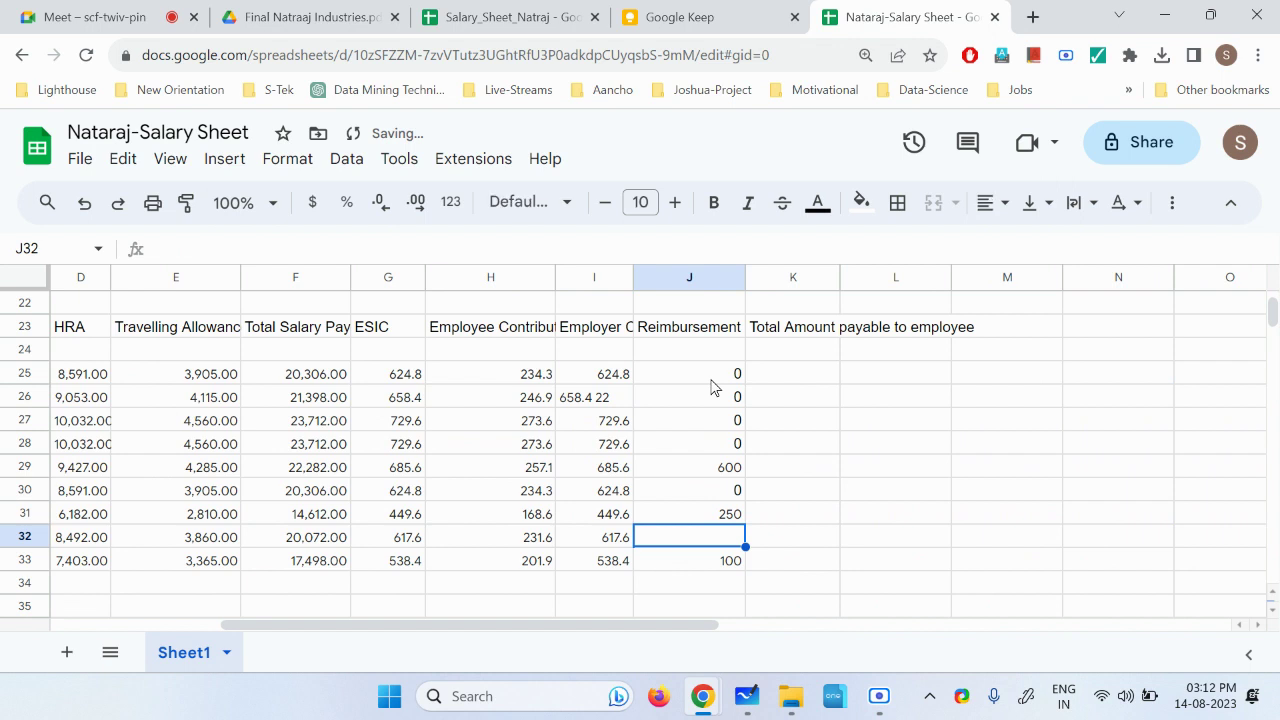
{"action": "type", "text": "0"}
{"action": "key", "text": "Return"}
Step: Widen column K and fill =SUM(F25,J25)-G25-H25 down K25:K33
{"action": "left_click", "coordinate": [812, 352]}
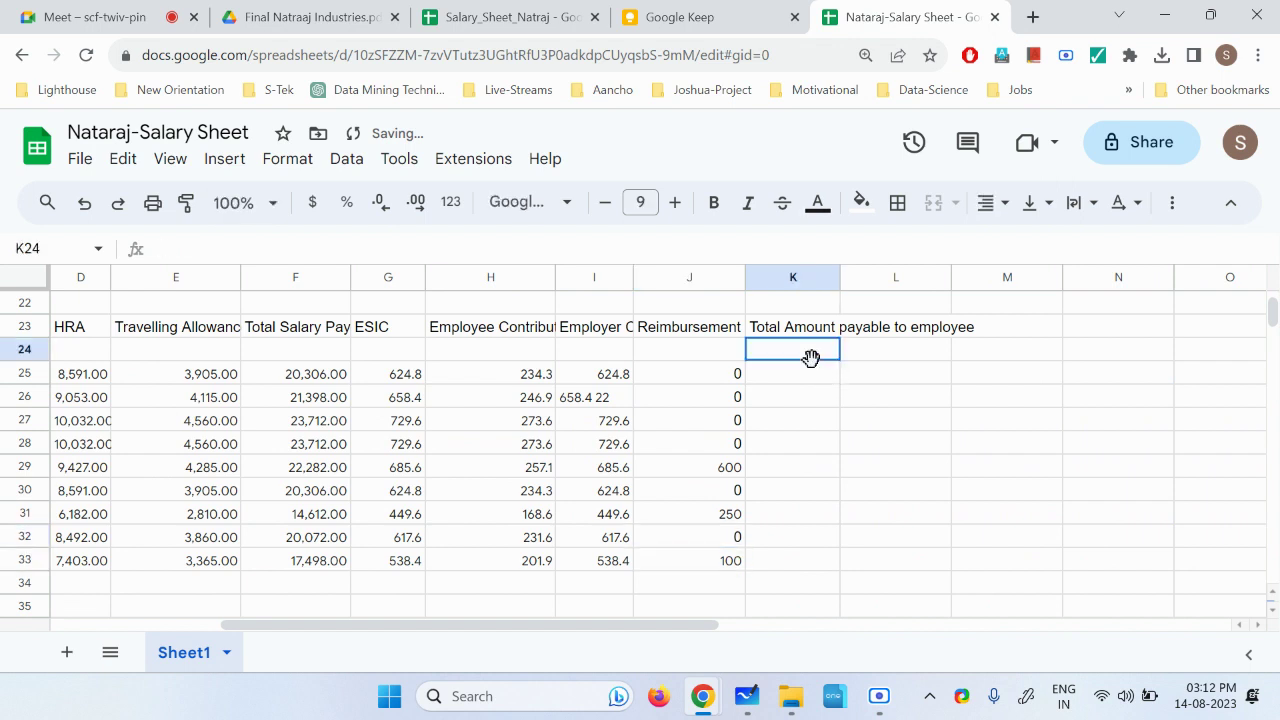
{"action": "left_click_drag", "start_coordinate": [840, 277], "coordinate": [1000, 277]}
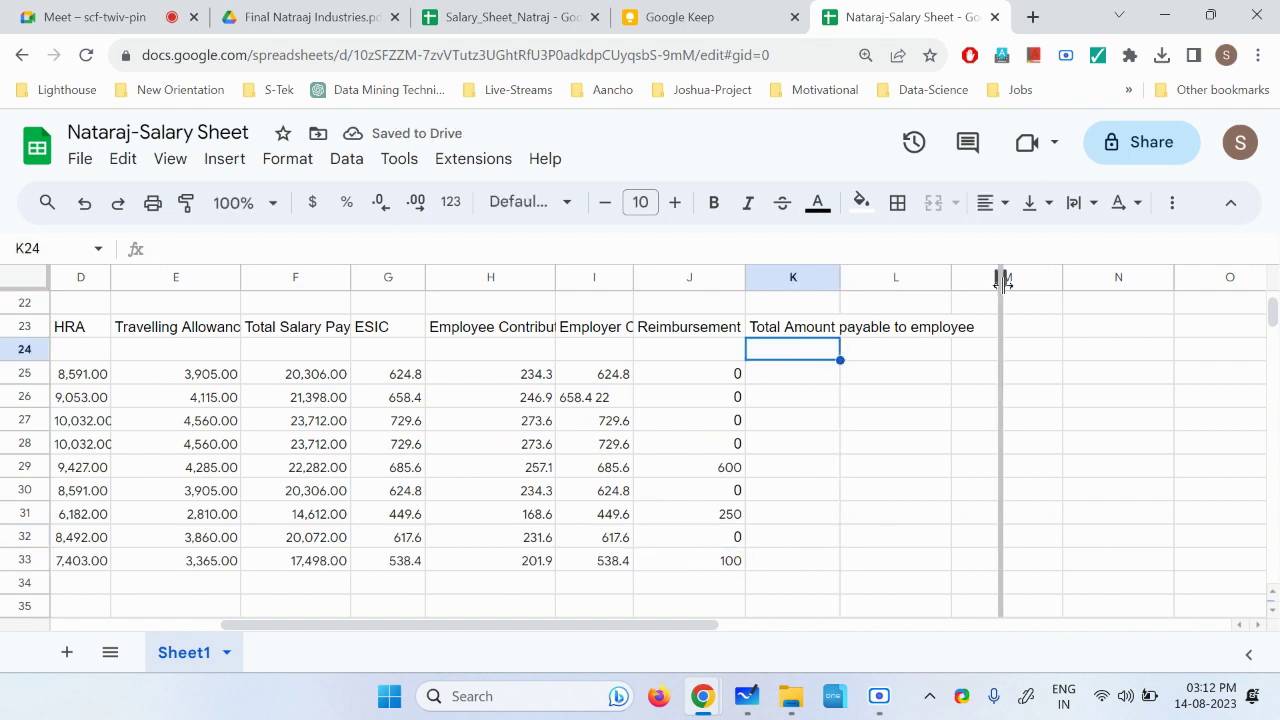
{"action": "left_click", "coordinate": [840, 381]}
{"action": "type", "text": "="}
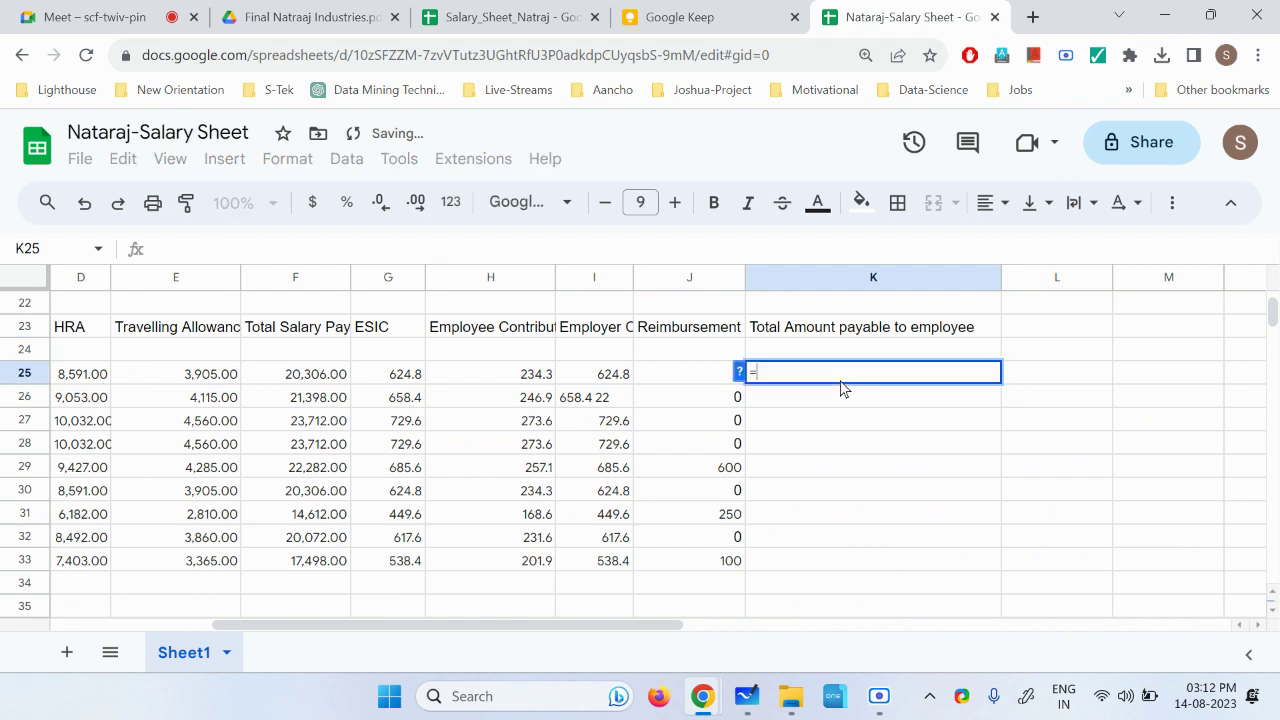
{"action": "type", "text": "su"}
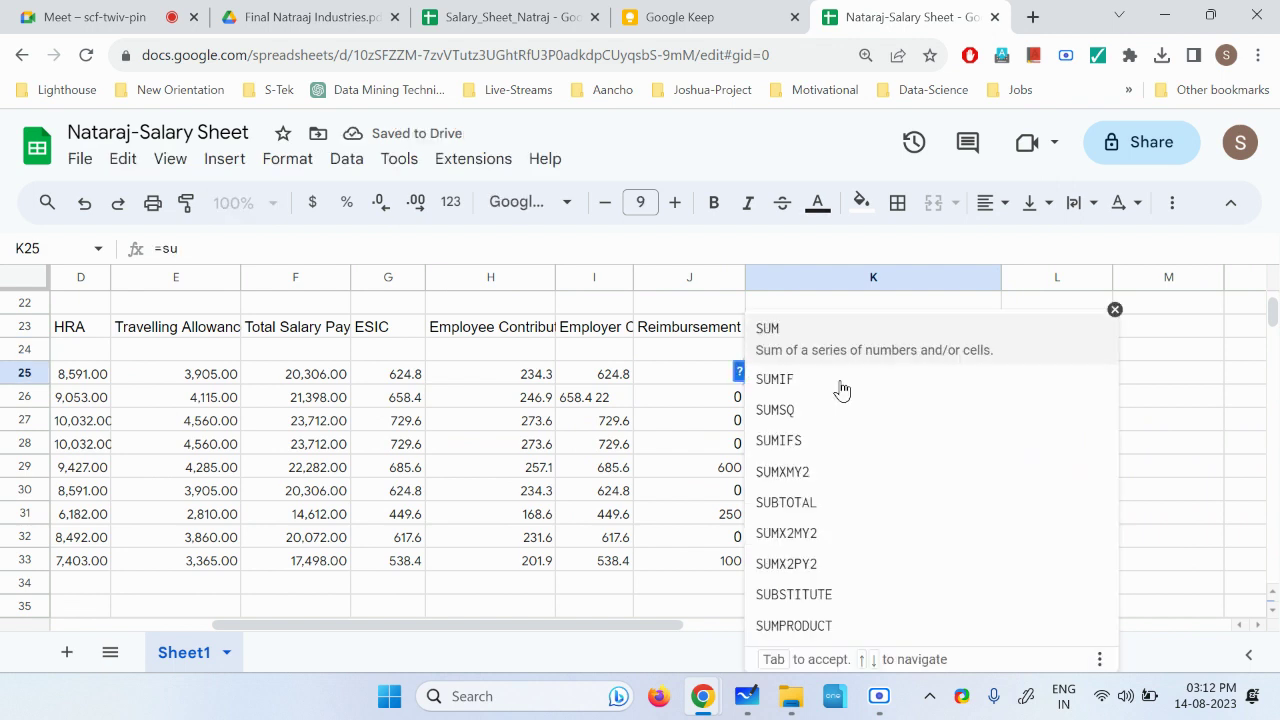
{"action": "type", "text": "m"}
{"action": "left_click", "coordinate": [840, 390]}
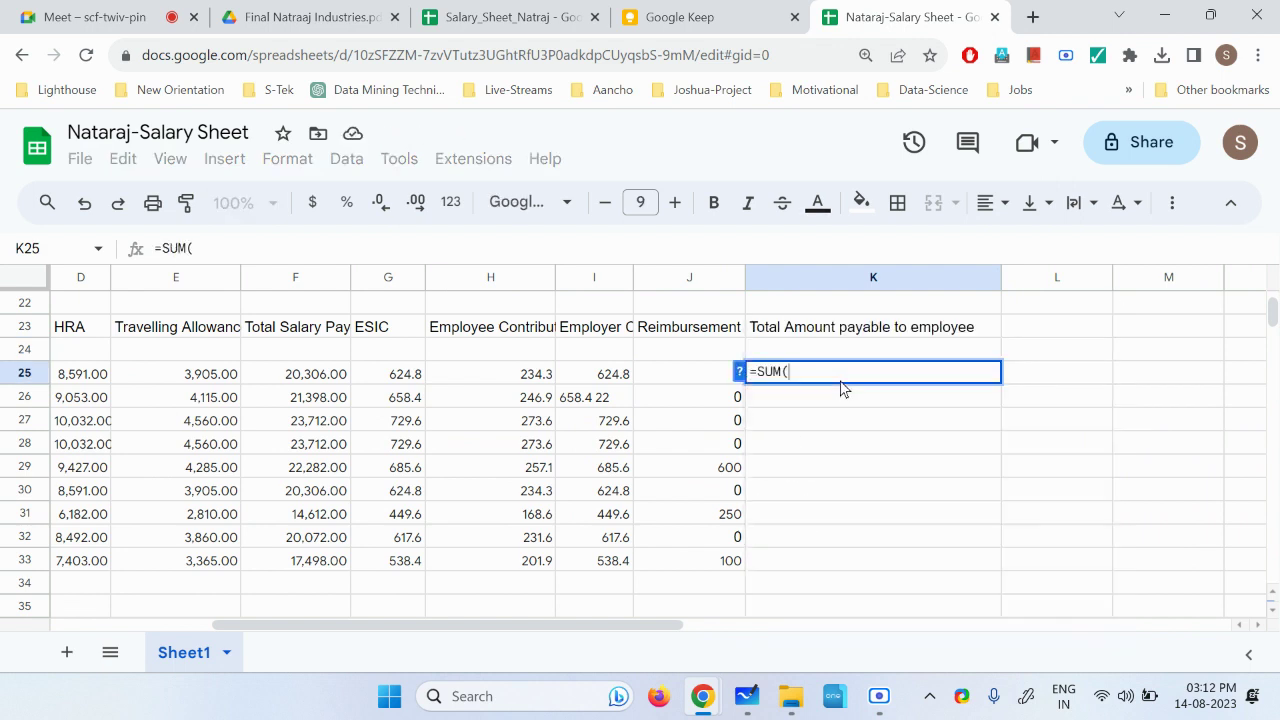
{"action": "left_click", "coordinate": [306, 384]}
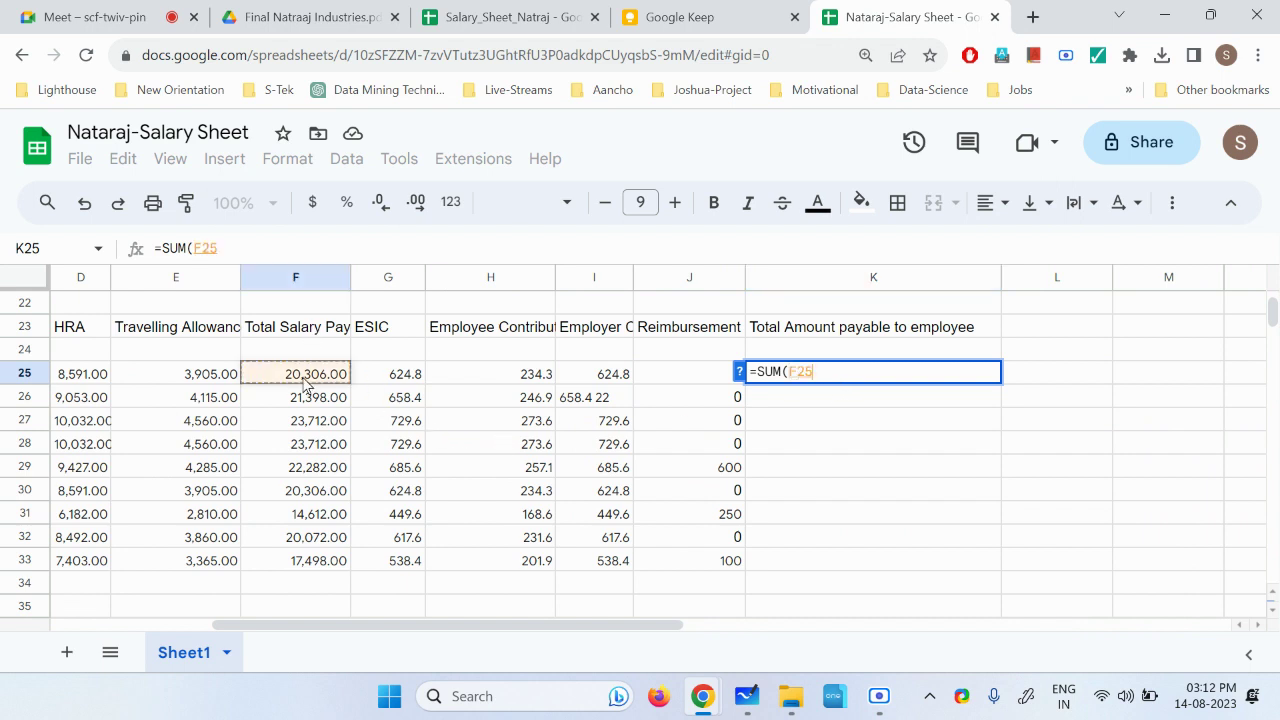
{"action": "type", "text": ","}
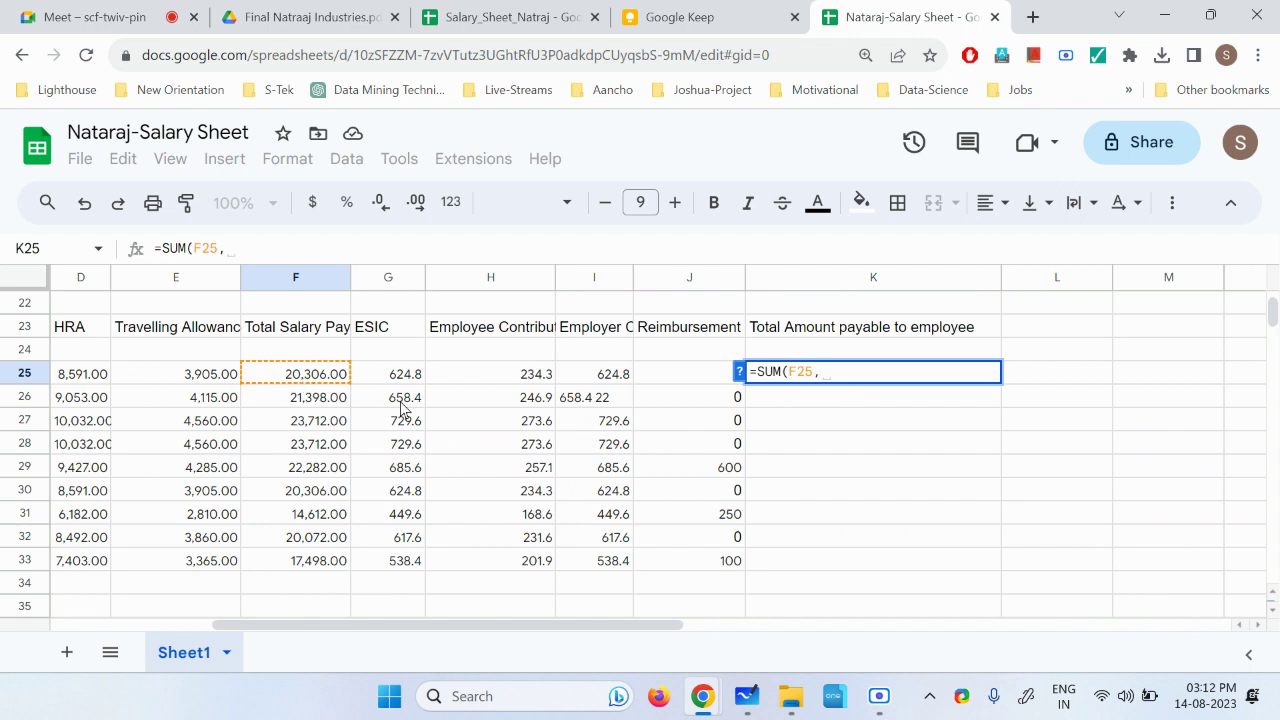
{"action": "left_click", "coordinate": [681, 384]}
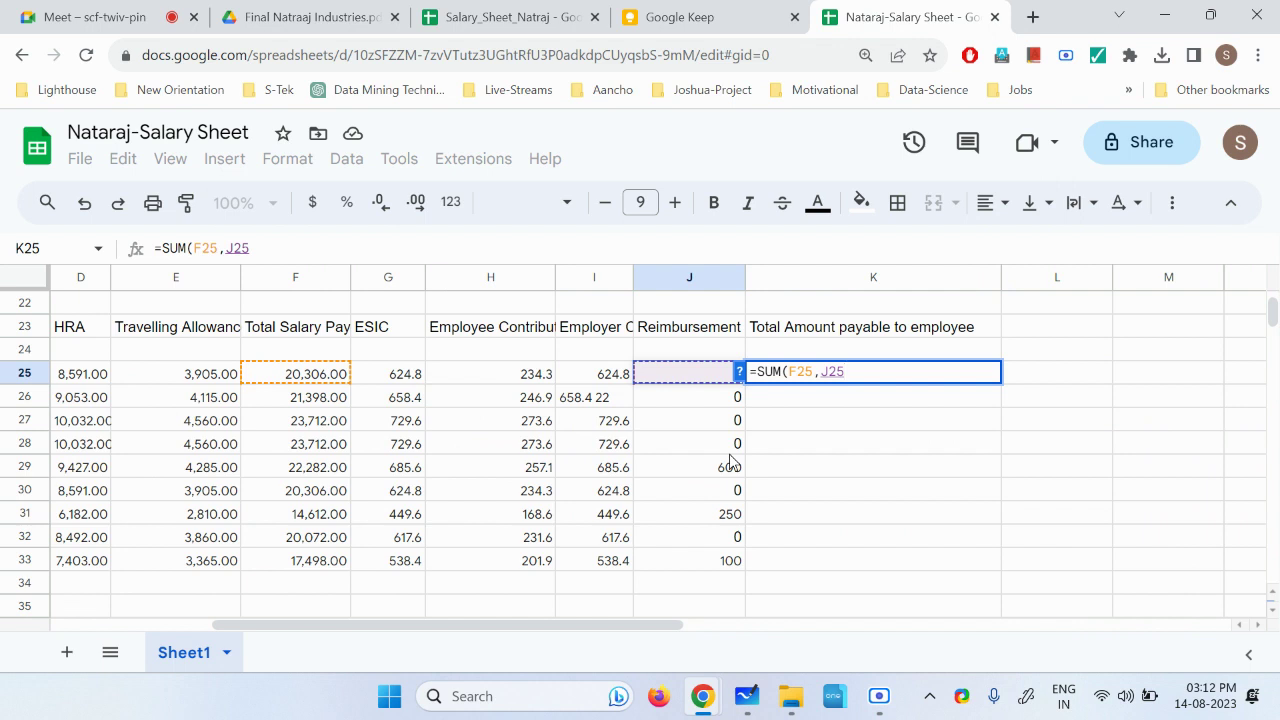
{"action": "type", "text": ")"}
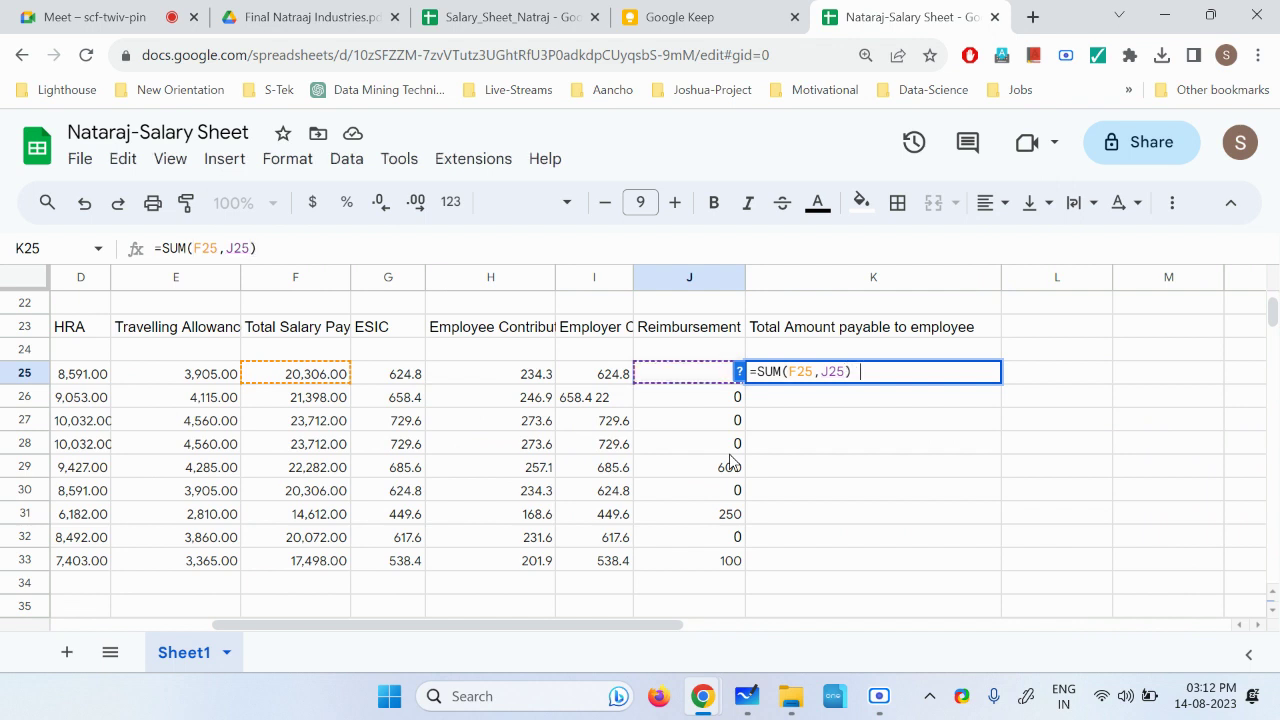
{"action": "type", "text": " -"}
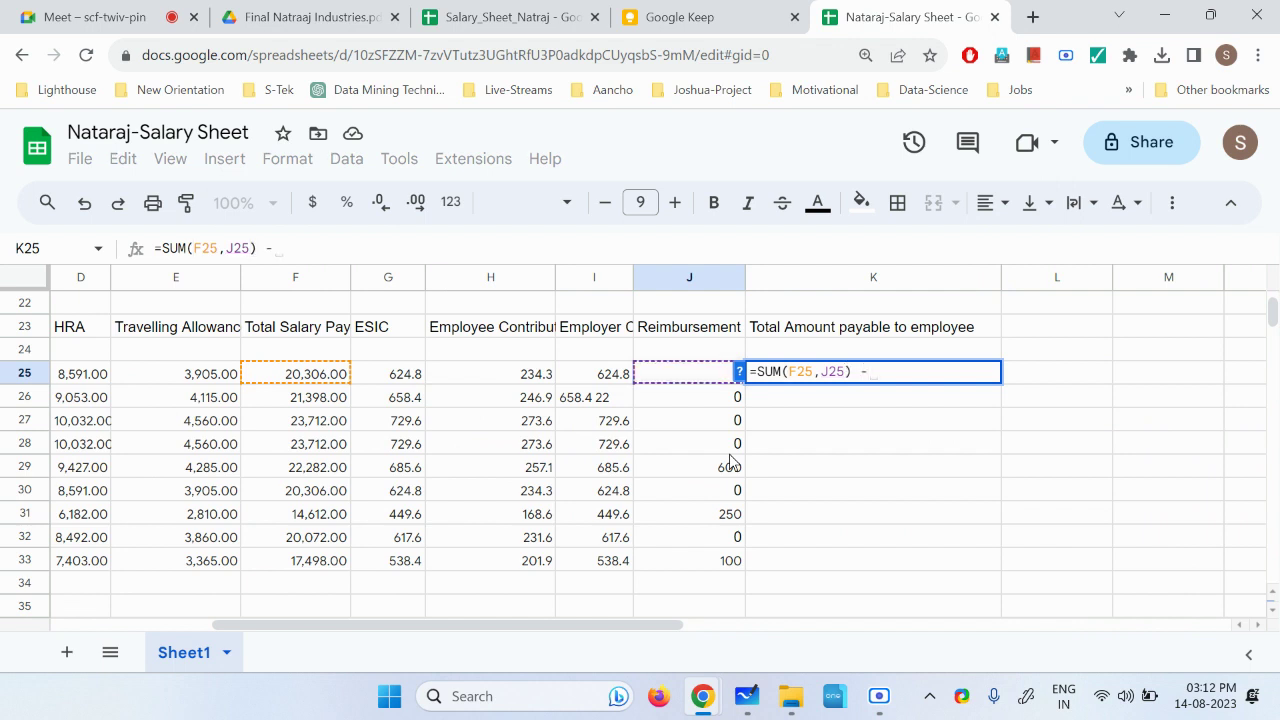
{"action": "left_click", "coordinate": [404, 380]}
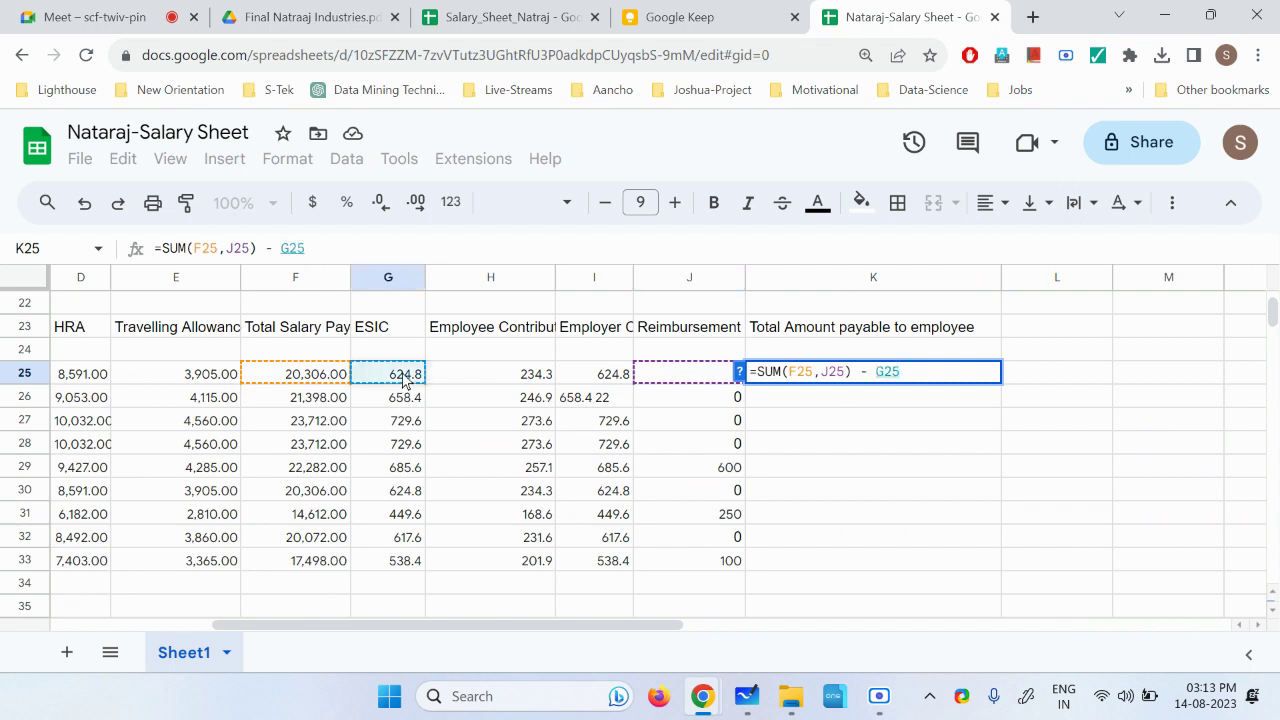
{"action": "type", "text": "-"}
{"action": "left_click", "coordinate": [514, 378]}
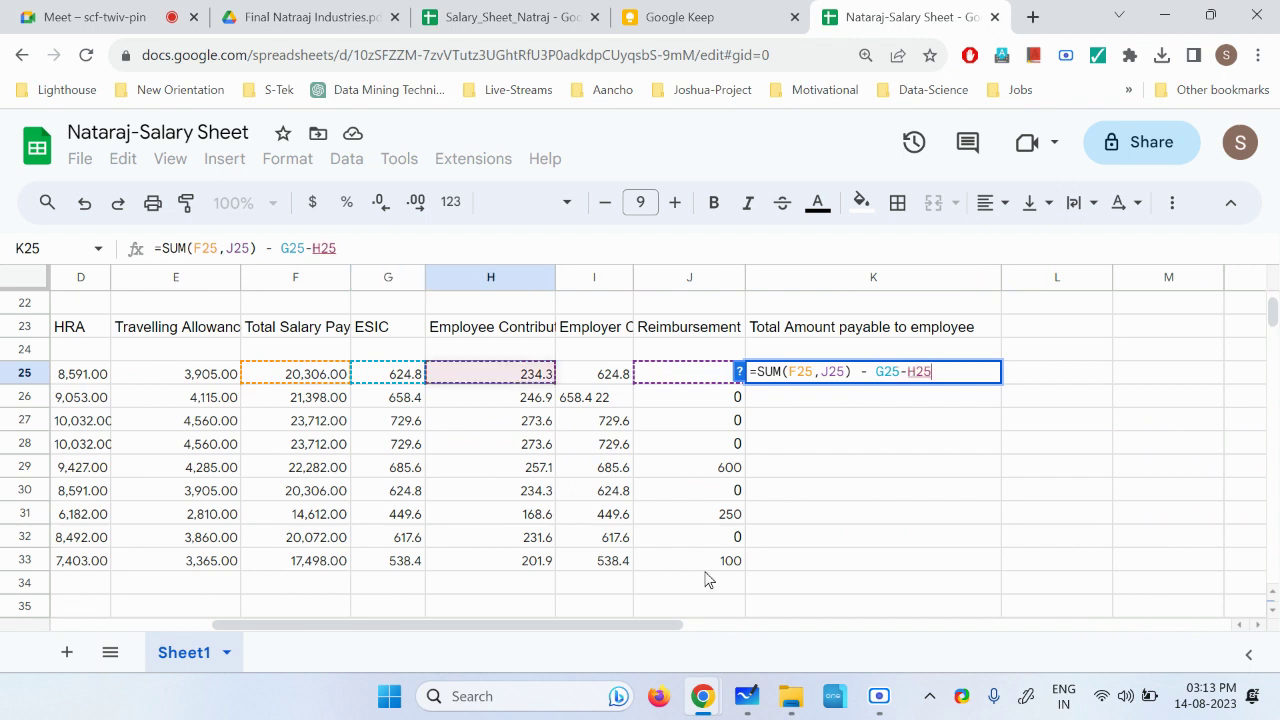
{"action": "key", "text": "Return"}
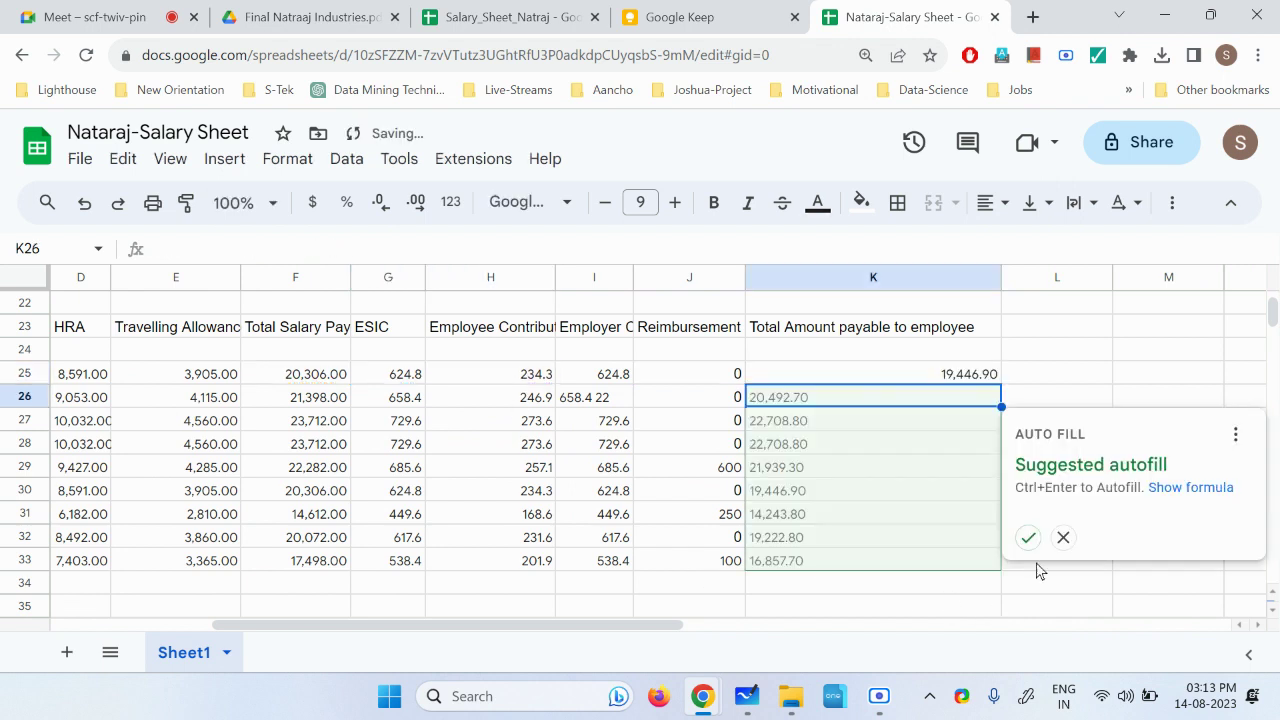
{"action": "left_click", "coordinate": [1028, 537]}
Step: Select the net payable amounts and Basic Pay values to check their sums
{"action": "left_click", "coordinate": [980, 380]}
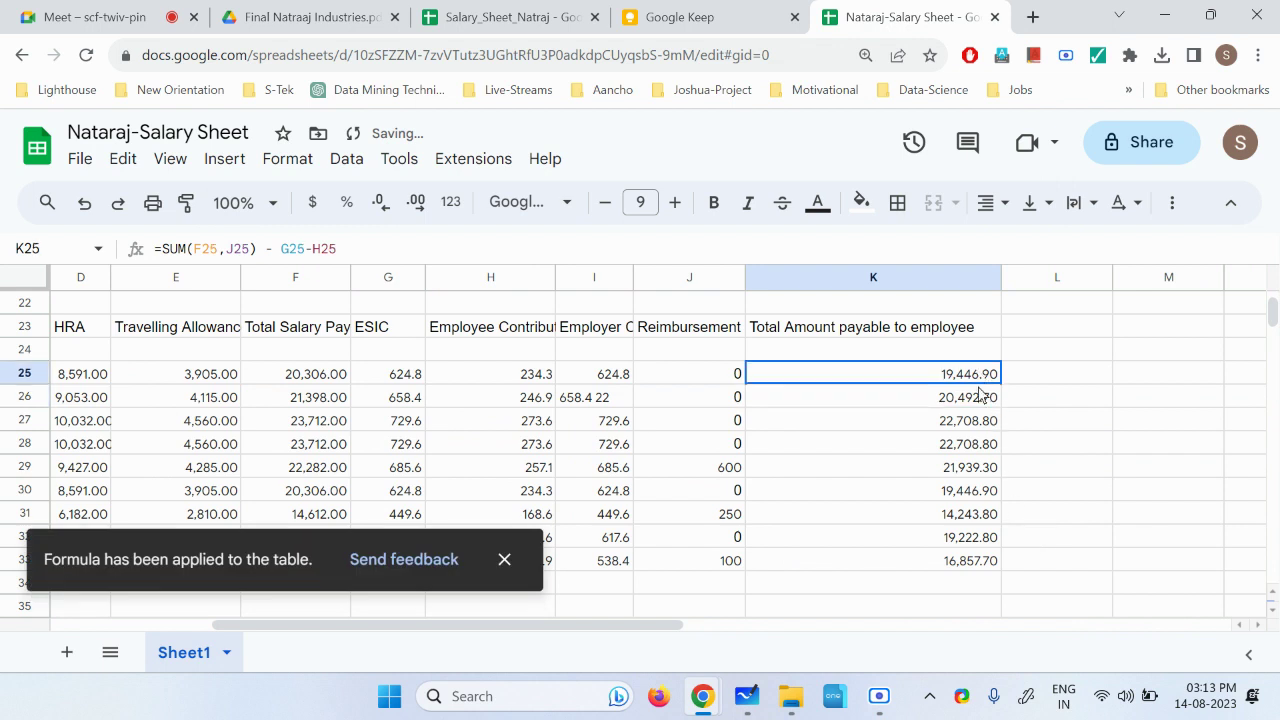
{"action": "left_click_drag", "start_coordinate": [980, 393], "coordinate": [975, 560]}
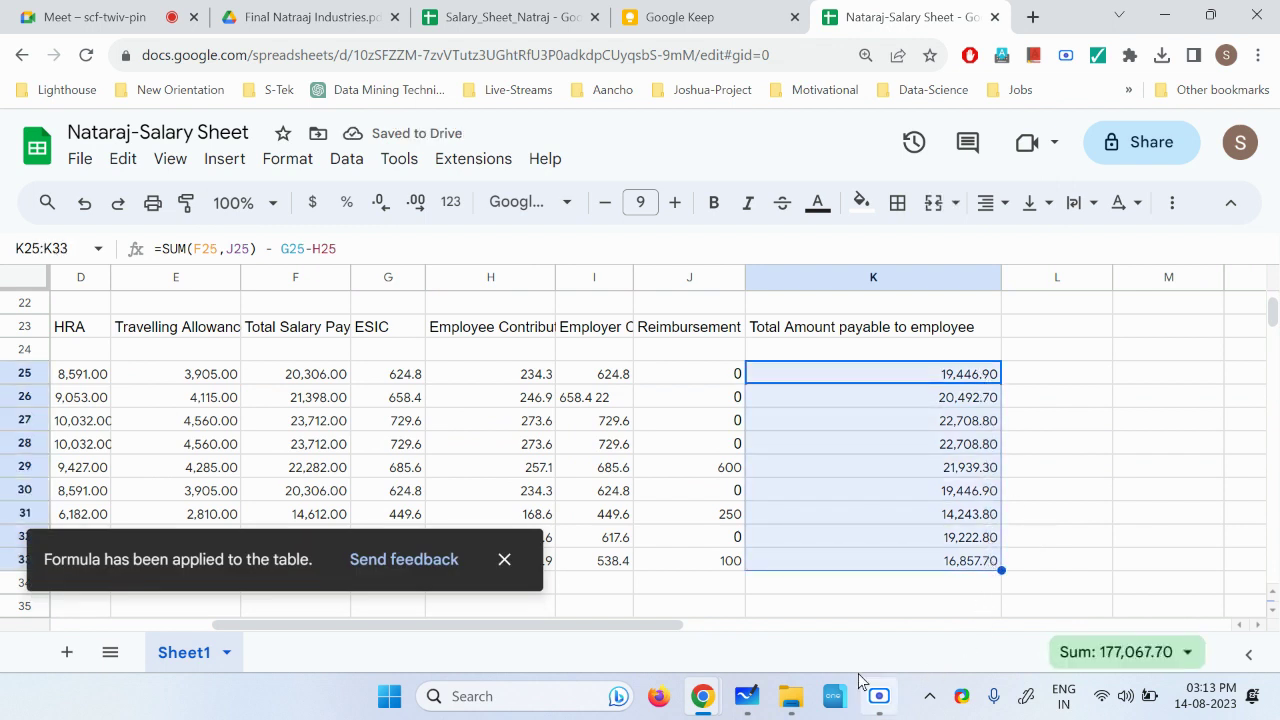
{"action": "left_click_drag", "start_coordinate": [661, 626], "coordinate": [598, 626]}
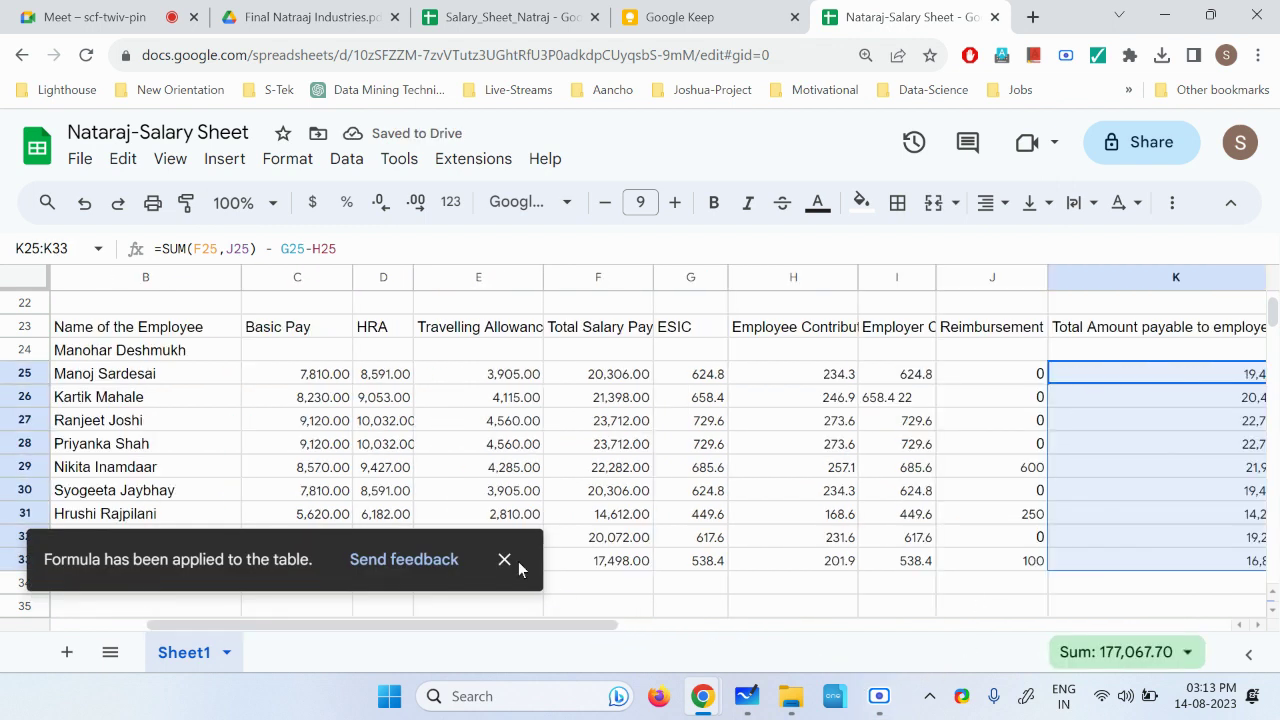
{"action": "scroll", "coordinate": [329, 486], "scroll_direction": "down", "scroll_amount": 1}
{"action": "scroll", "coordinate": [329, 490], "scroll_direction": "up", "scroll_amount": 1}
{"action": "left_click_drag", "start_coordinate": [329, 374], "coordinate": [318, 514]}
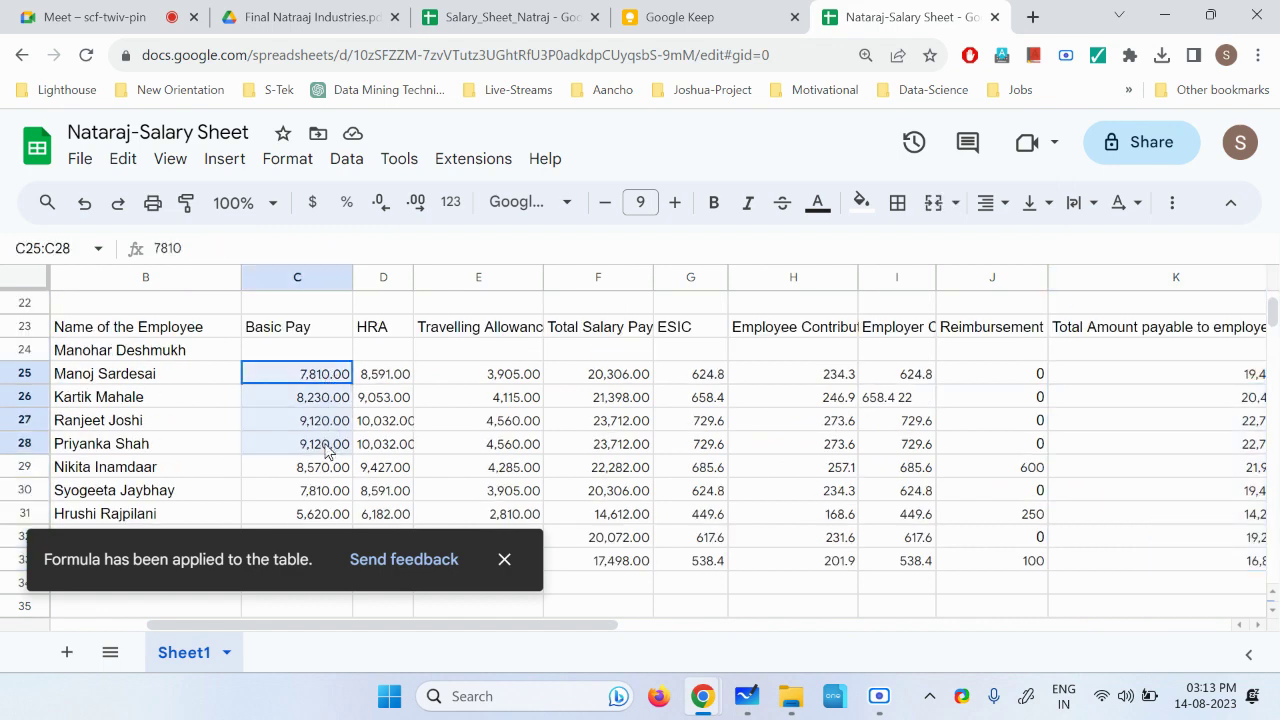
Step: Label cell B34 as Total
{"action": "left_click", "coordinate": [518, 566]}
{"action": "left_click", "coordinate": [200, 584]}
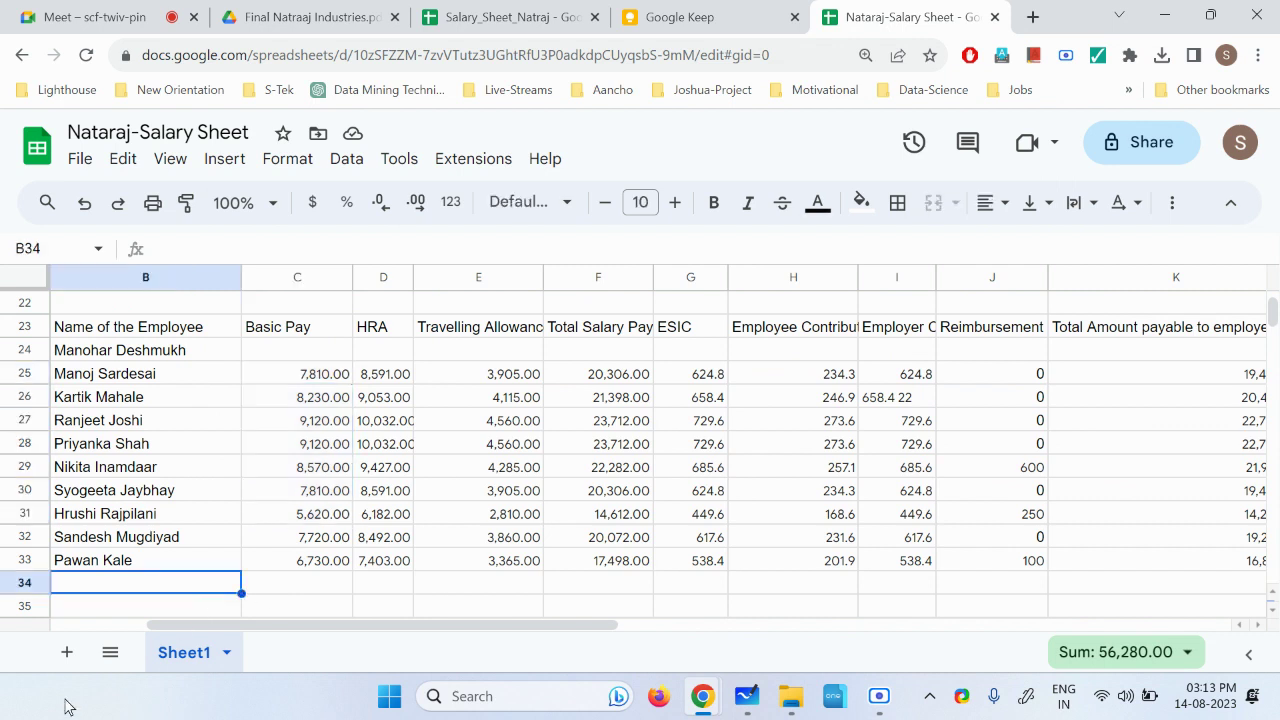
{"action": "type", "text": "Total"}
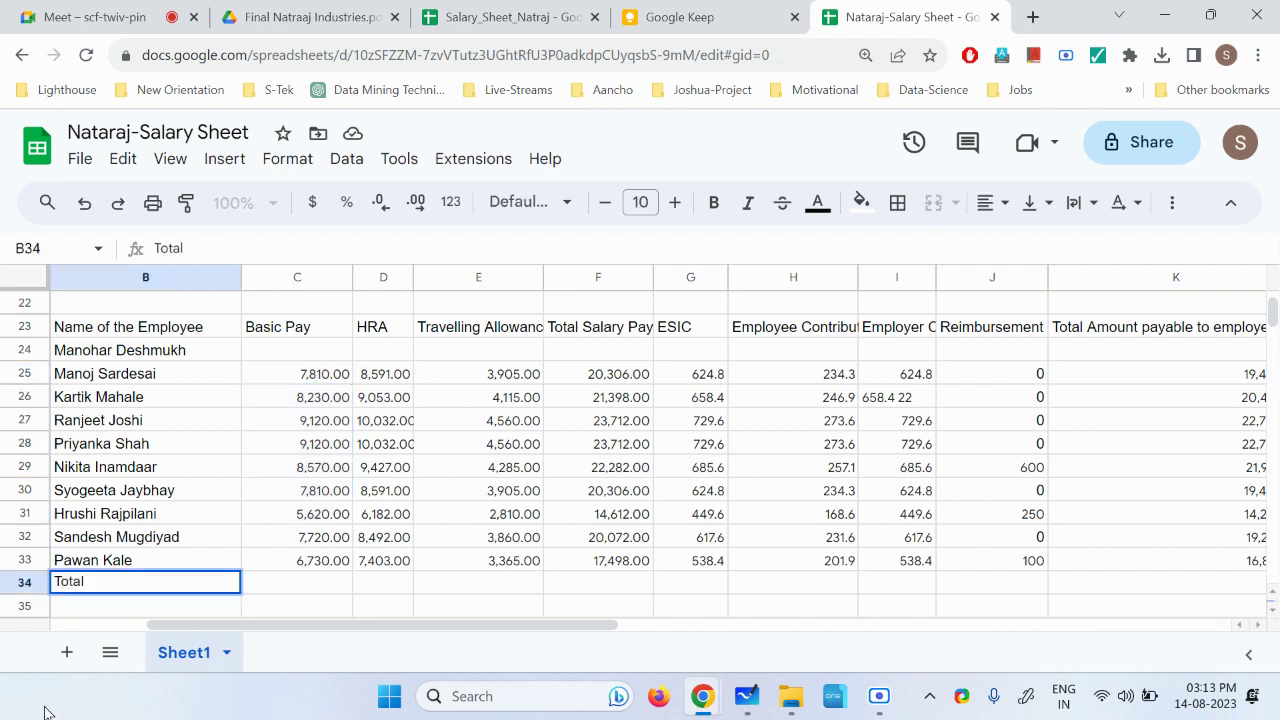
{"action": "key", "text": "Tab"}
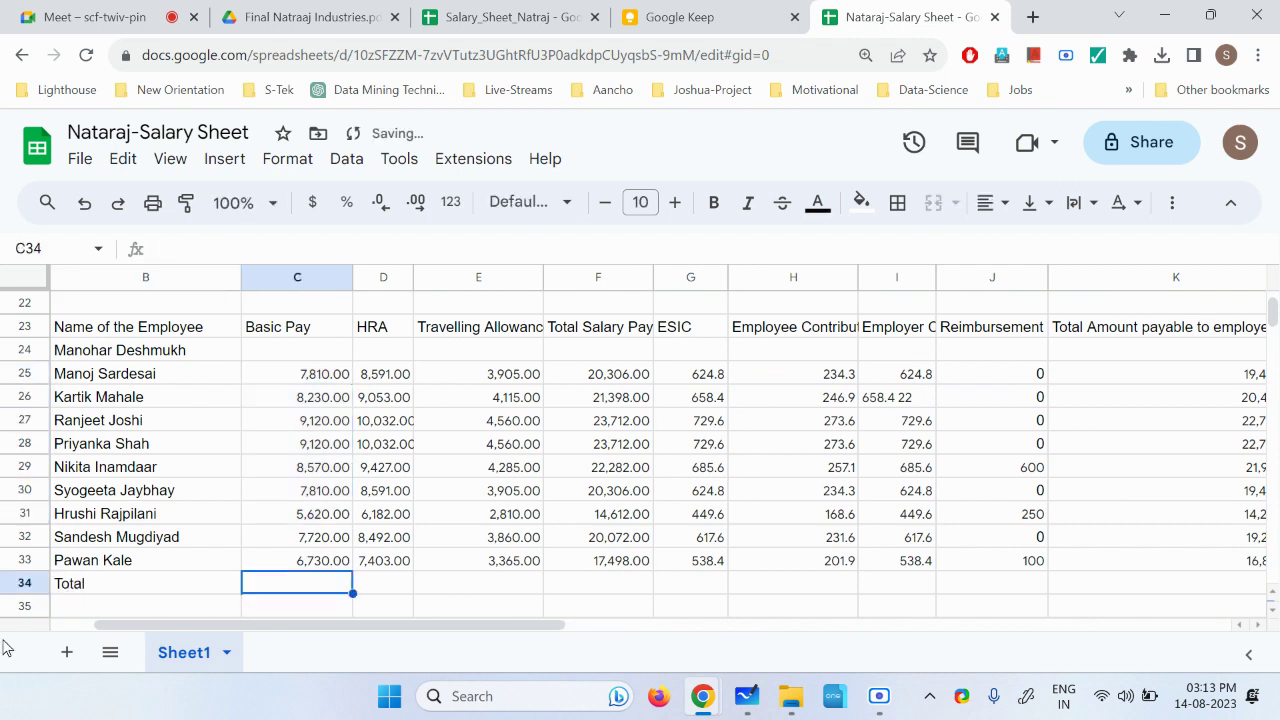
Step: Enter =SUM(C25:C33) in C34 (70,730.00) and copy it across row 34 to column K
{"action": "left_click_drag", "start_coordinate": [319, 383], "coordinate": [308, 560]}
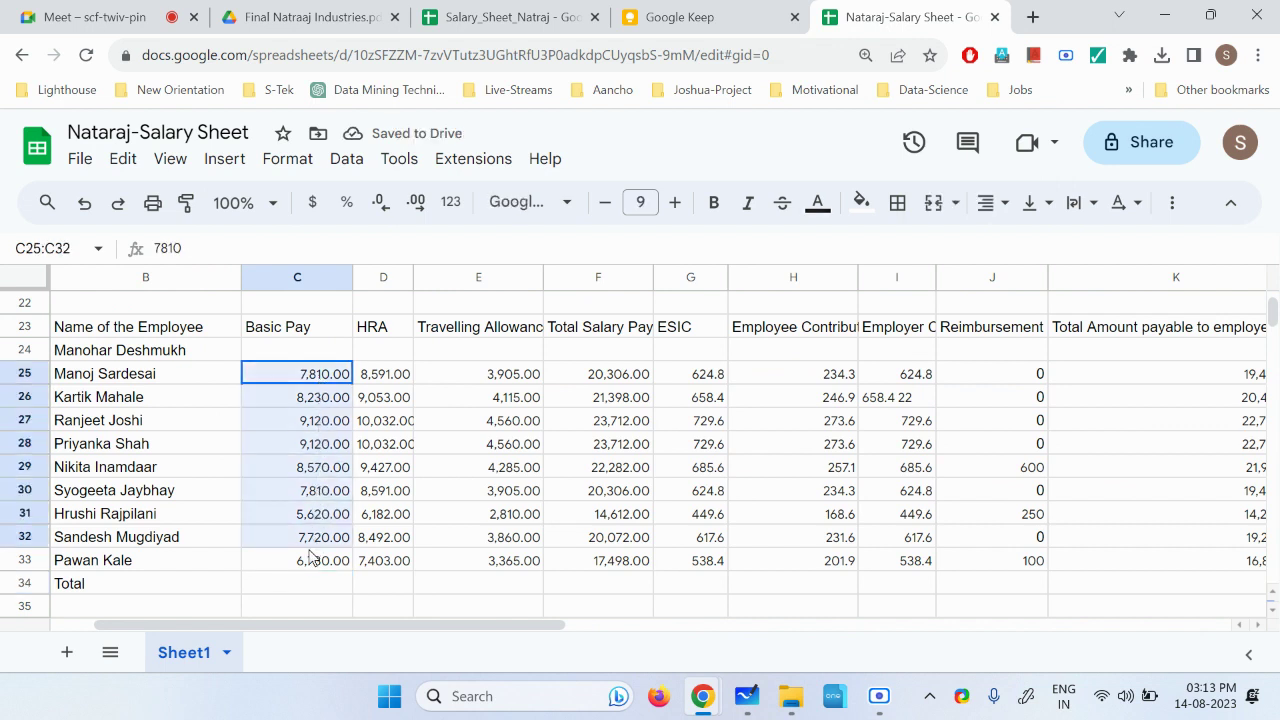
{"action": "left_click", "coordinate": [307, 593]}
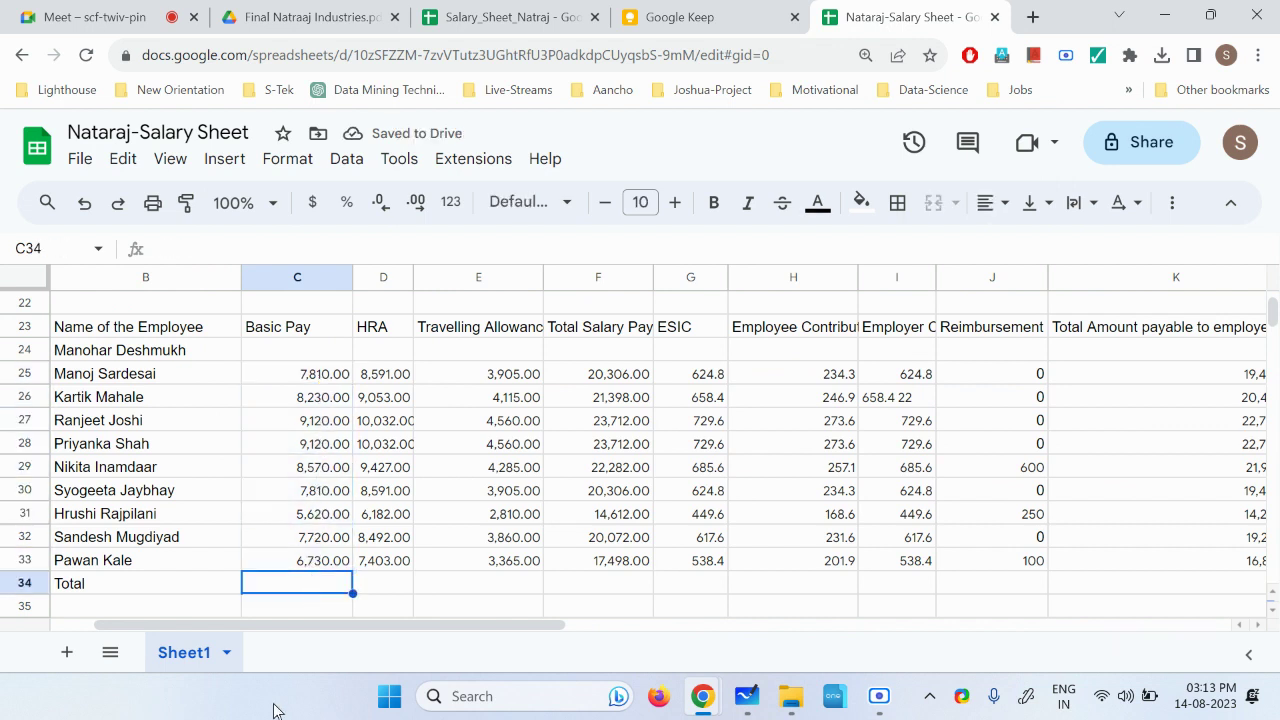
{"action": "type", "text": "=su"}
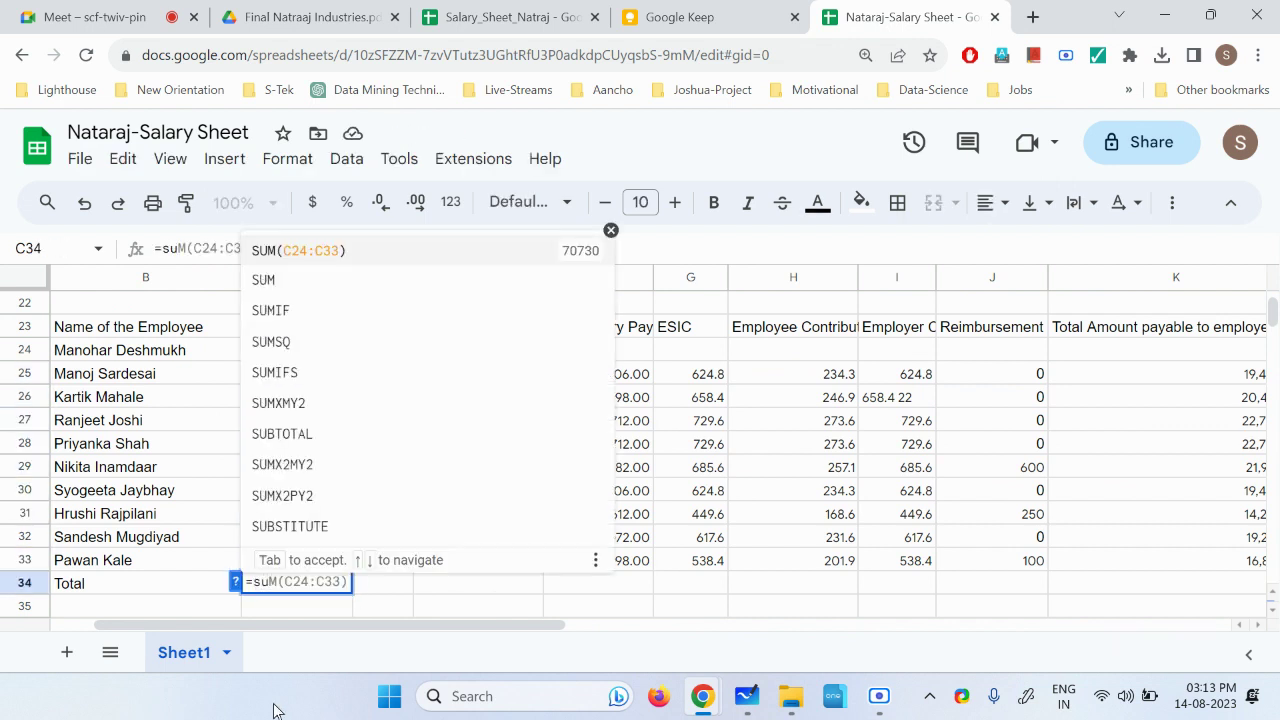
{"action": "left_click", "coordinate": [331, 282]}
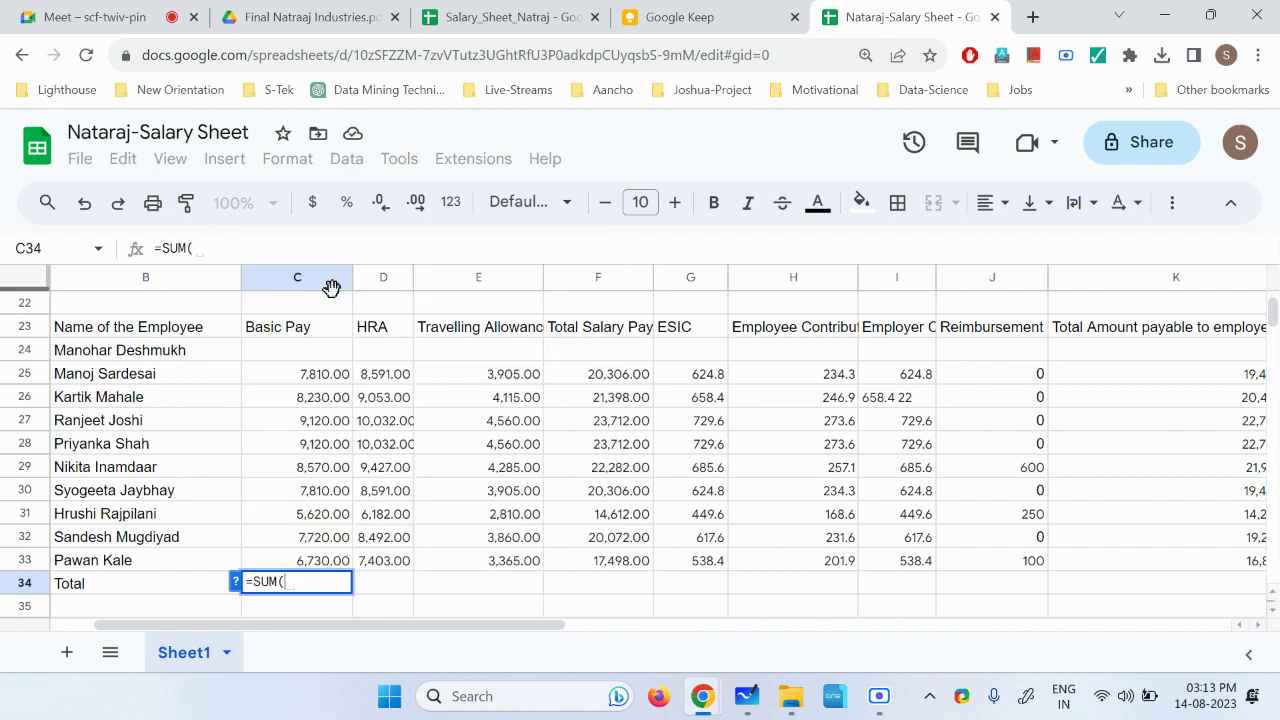
{"action": "left_click_drag", "start_coordinate": [318, 378], "coordinate": [310, 562]}
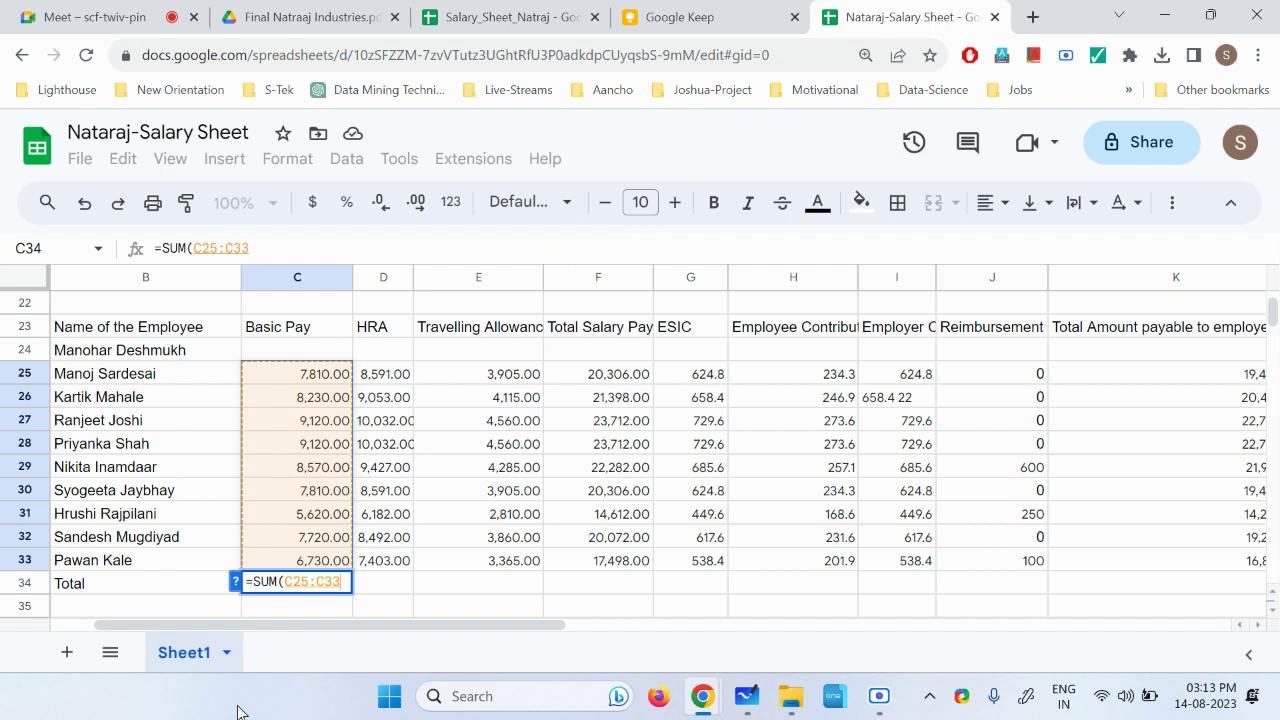
{"action": "type", "text": ")"}
{"action": "key", "text": "Return"}
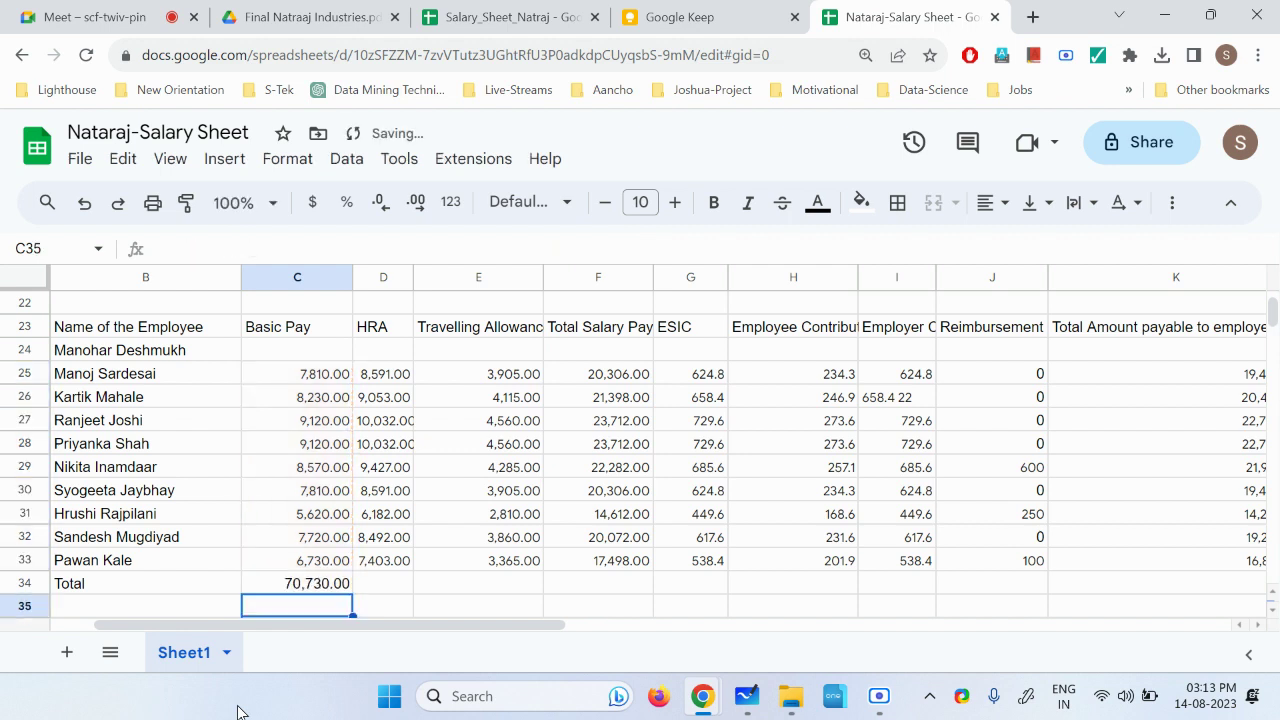
{"action": "key", "text": "Up"}
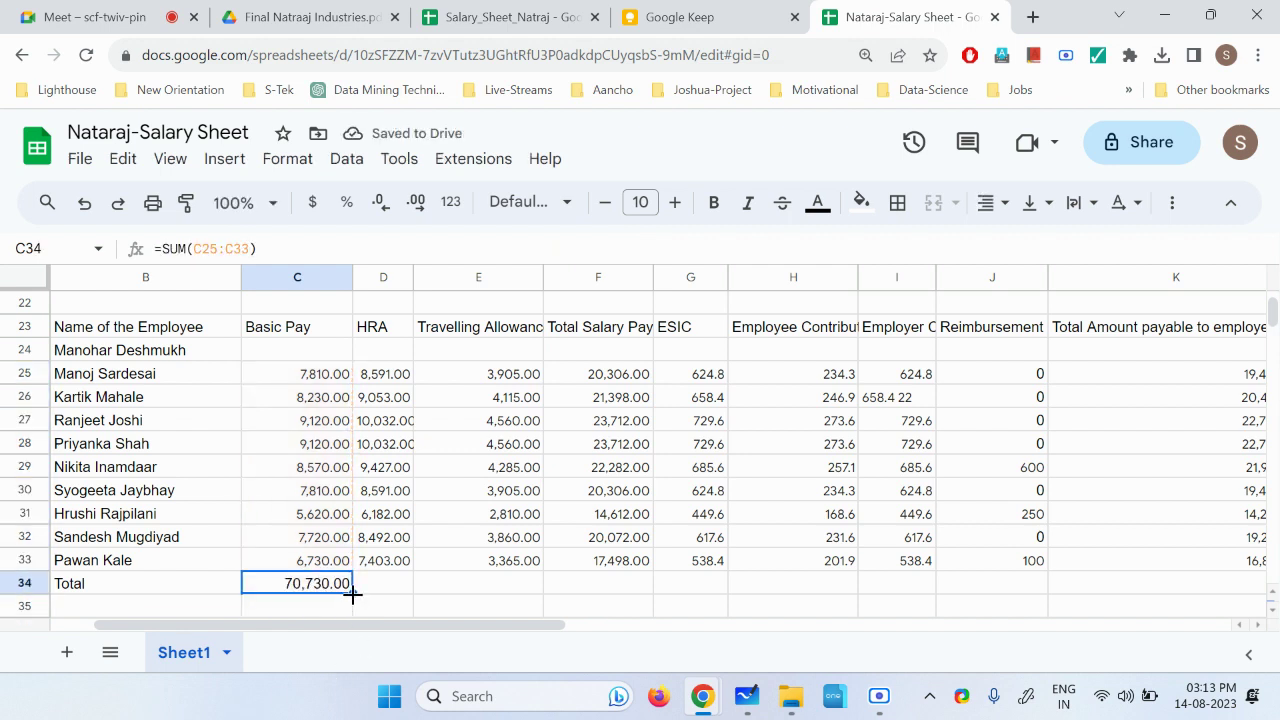
{"action": "left_click_drag", "start_coordinate": [351, 594], "coordinate": [1243, 594]}
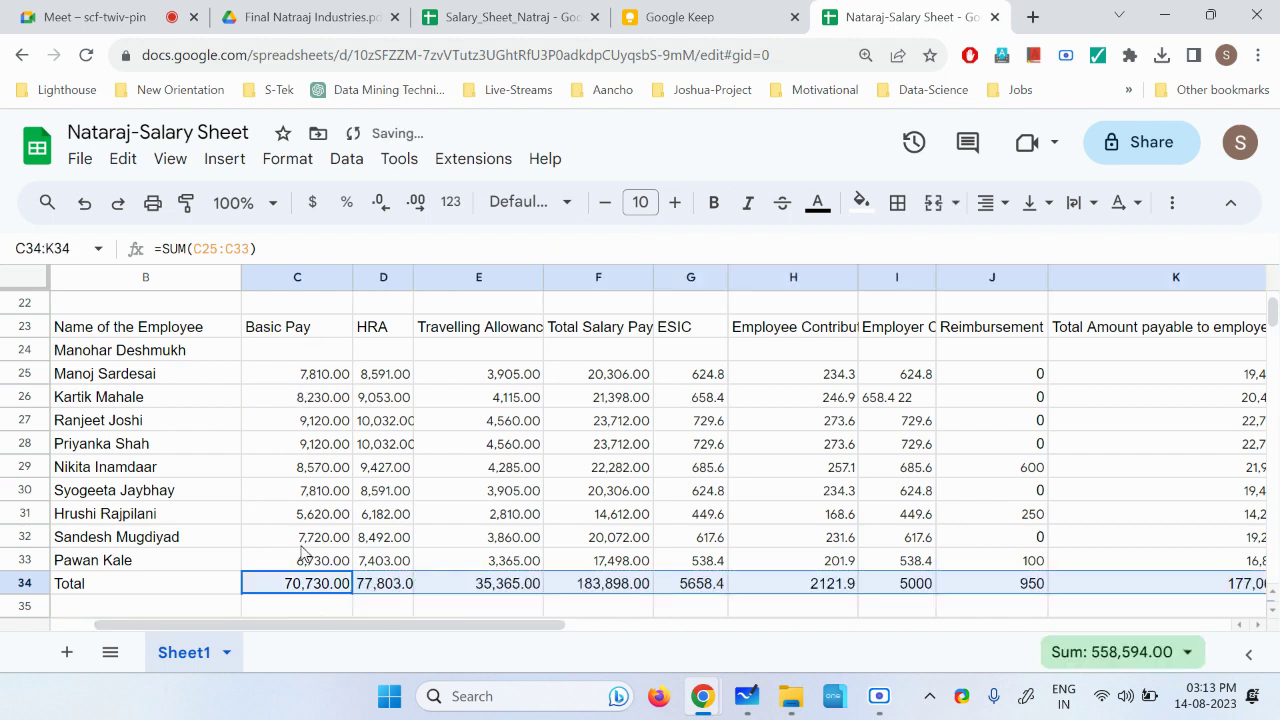
{"action": "left_click", "coordinate": [296, 588]}
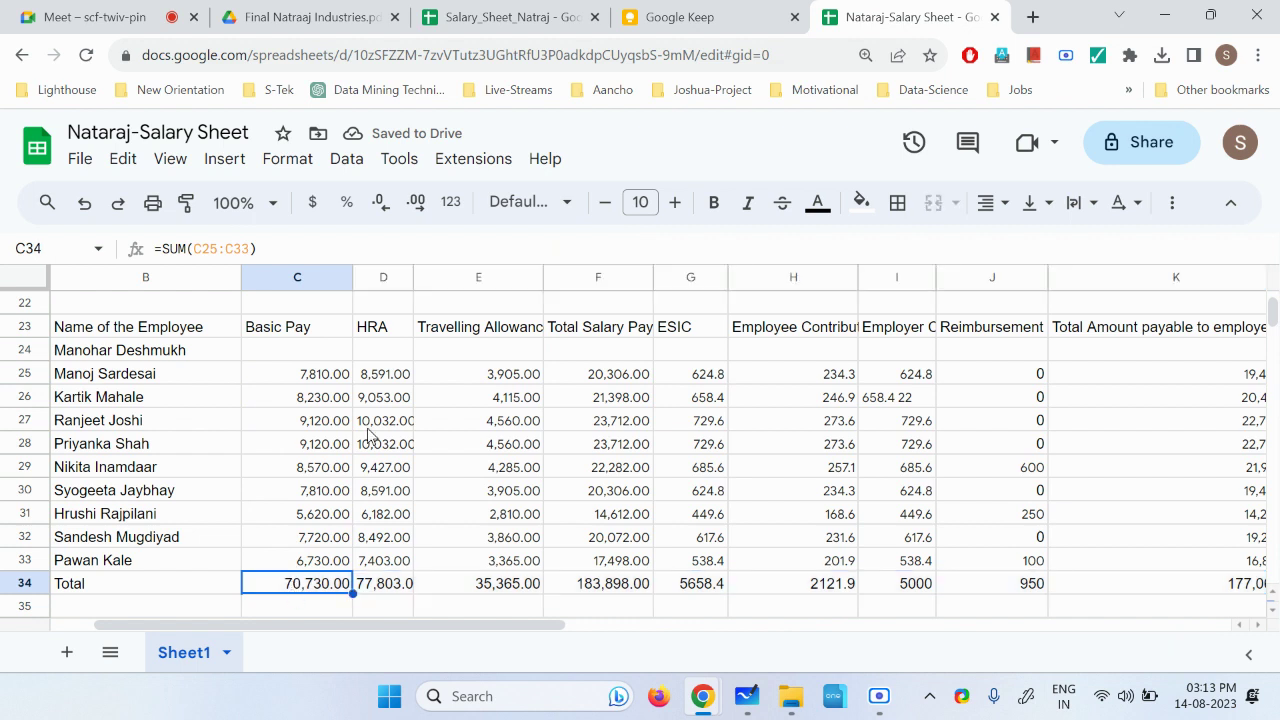
{"action": "left_click", "coordinate": [387, 586]}
{"action": "left_click", "coordinate": [518, 325]}
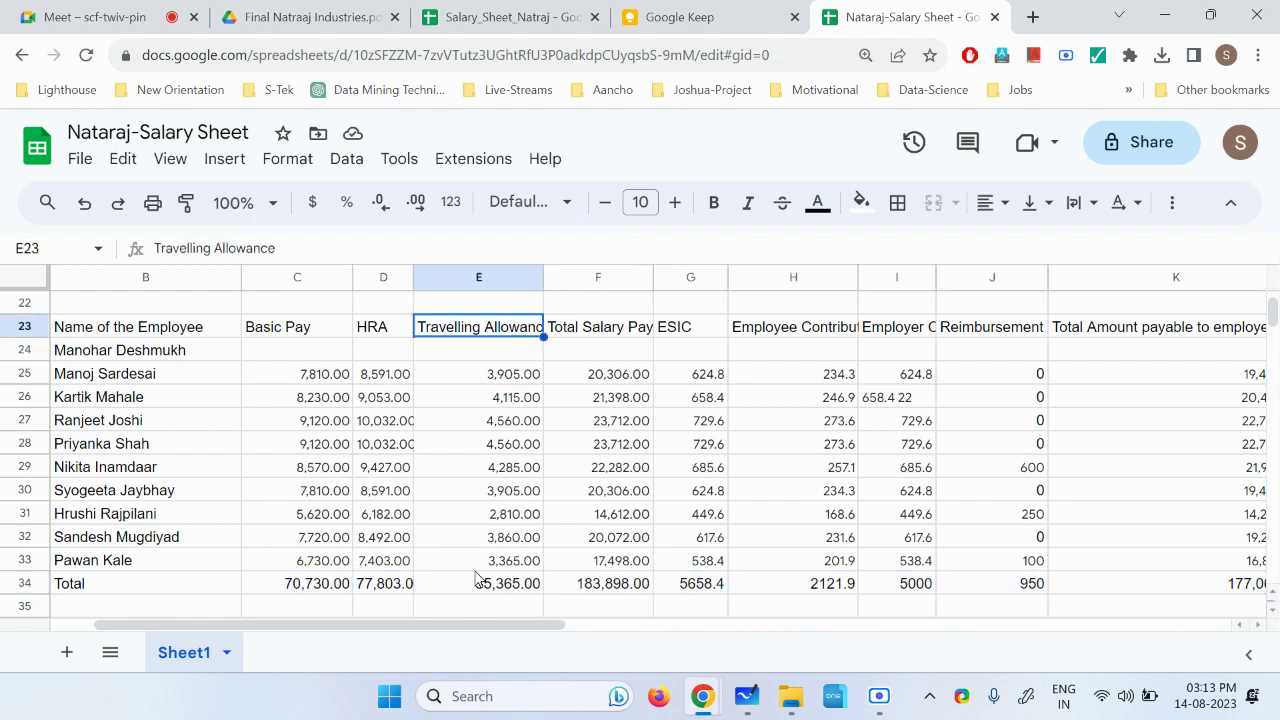
{"action": "left_click", "coordinate": [485, 589]}
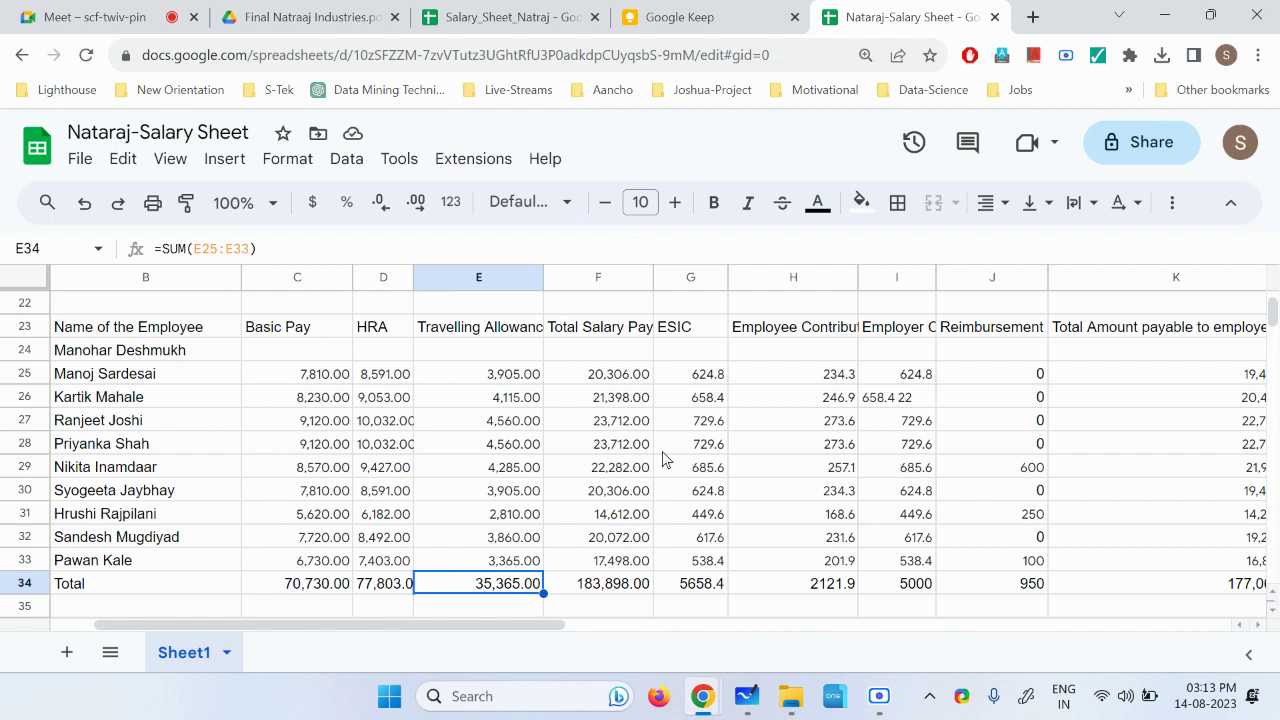
{"action": "left_click", "coordinate": [701, 329]}
{"action": "left_click", "coordinate": [695, 588]}
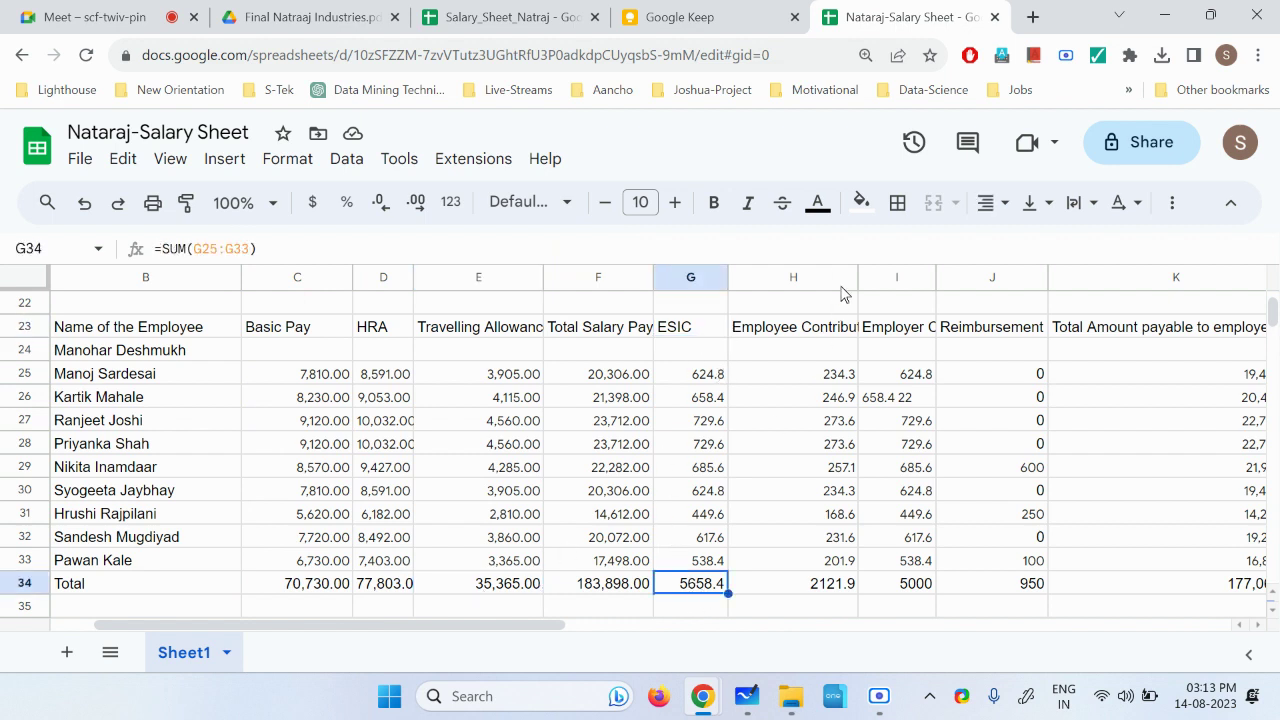
{"action": "left_click", "coordinate": [833, 330]}
{"action": "left_click", "coordinate": [826, 592]}
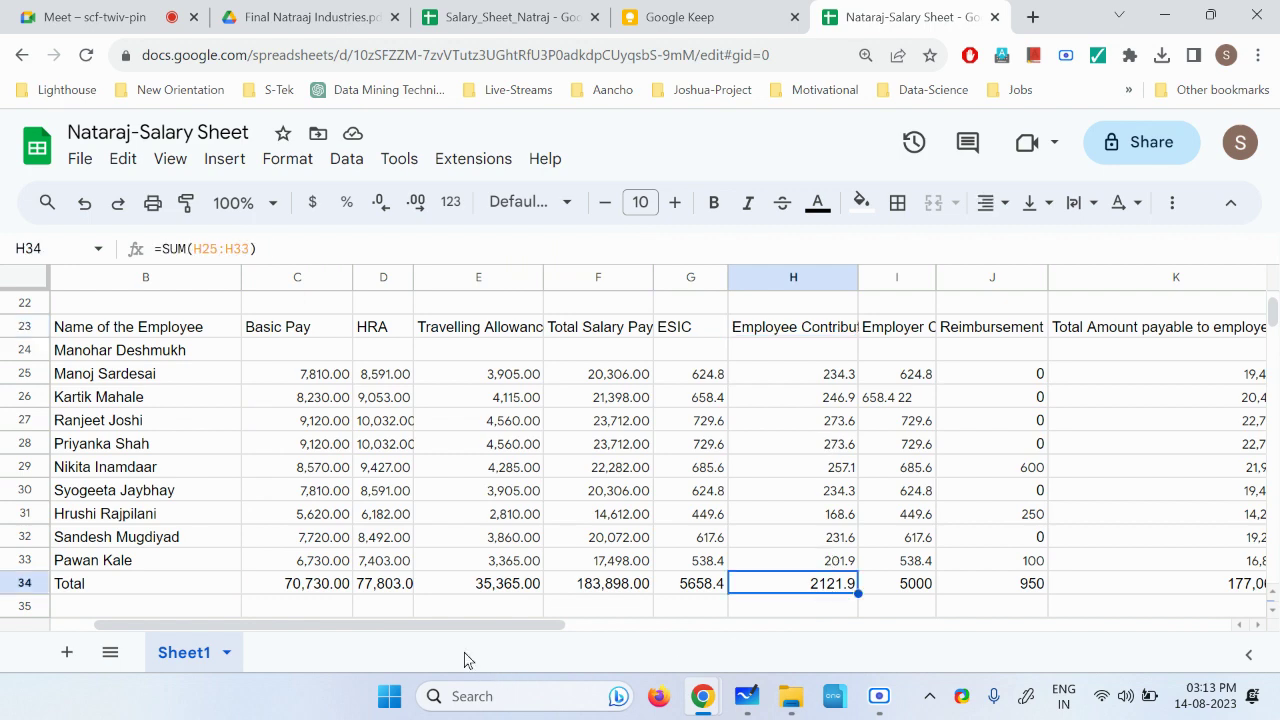
{"action": "left_click_drag", "start_coordinate": [442, 630], "coordinate": [583, 634]}
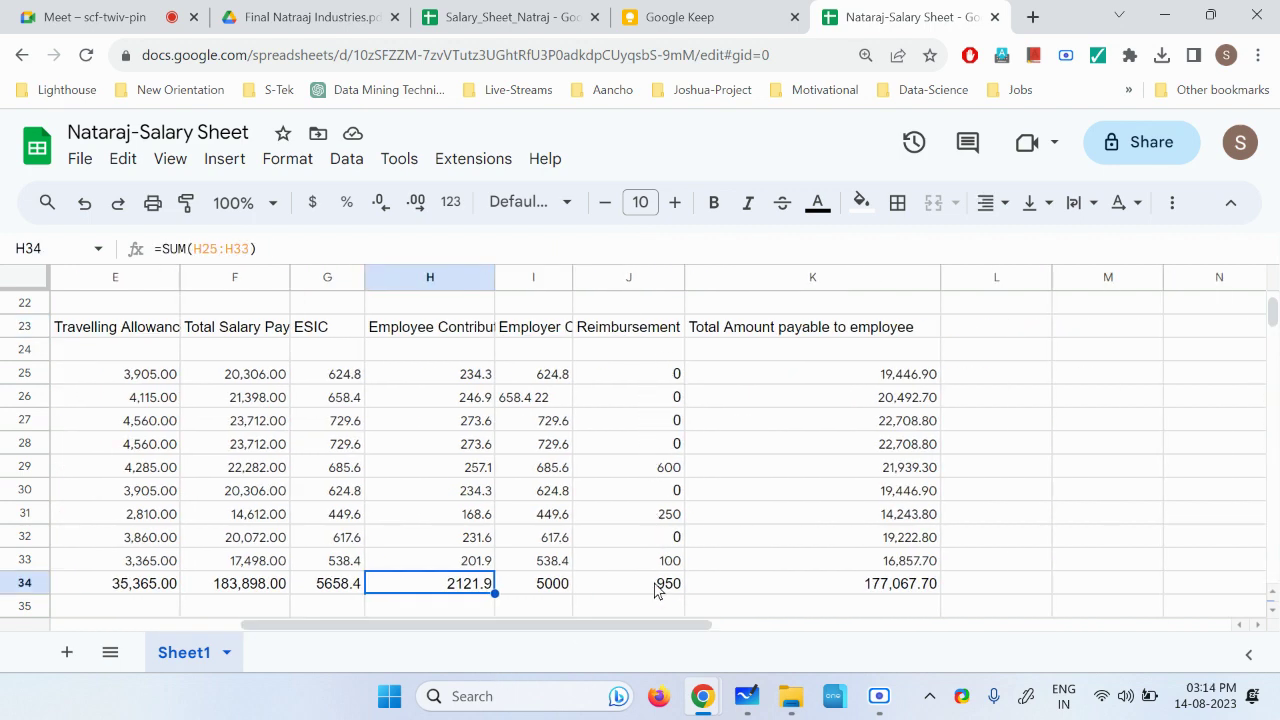
{"action": "left_click", "coordinate": [636, 330]}
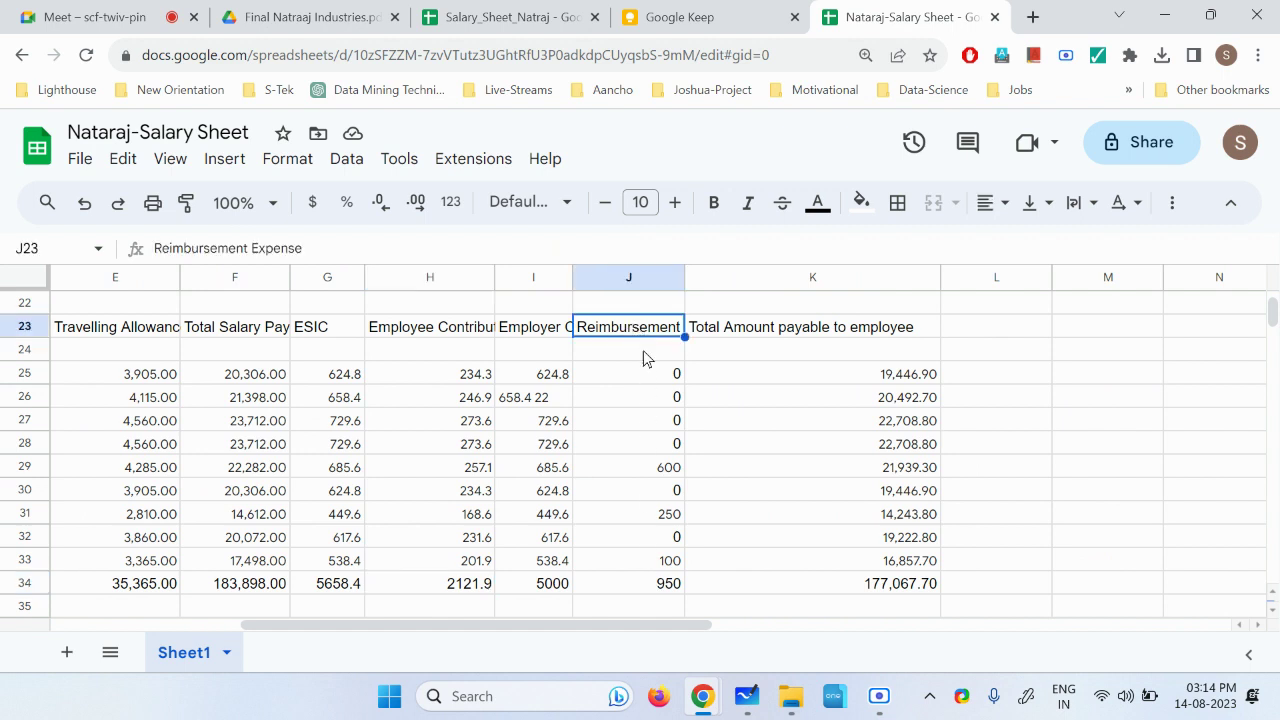
{"action": "left_click", "coordinate": [665, 590]}
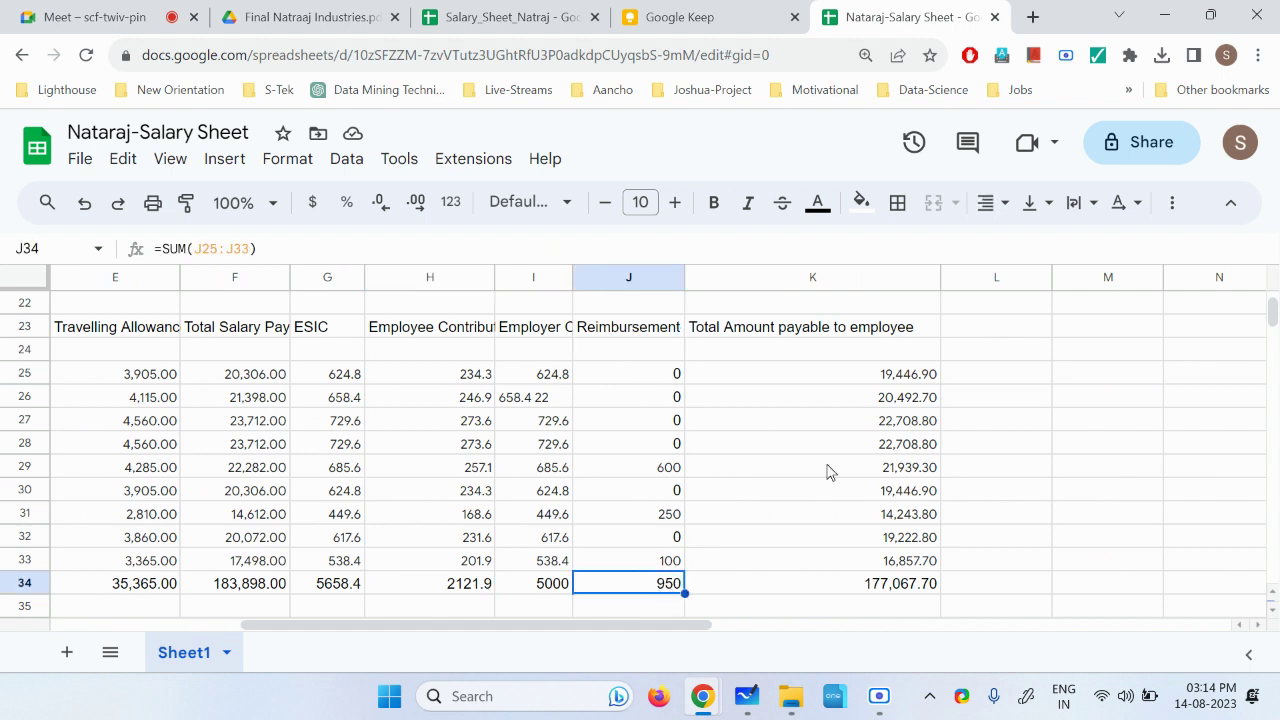
{"action": "left_click", "coordinate": [870, 585]}
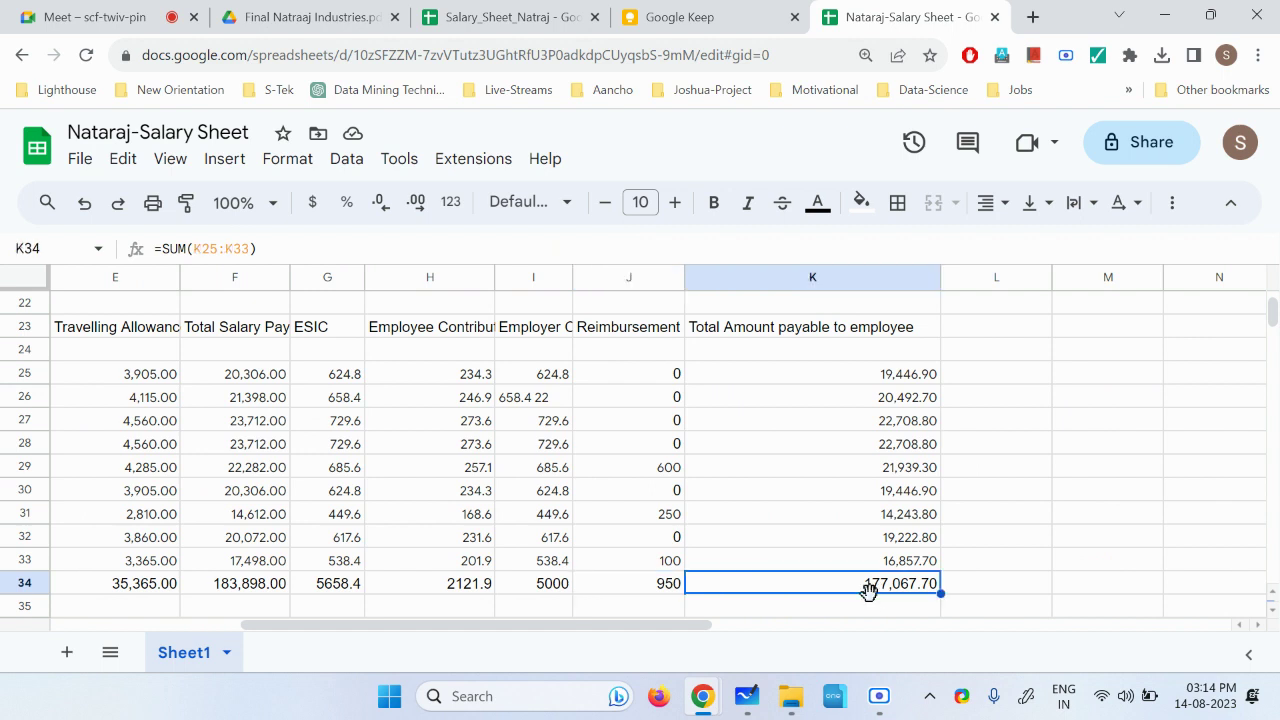
{"action": "double_click", "coordinate": [880, 372]}
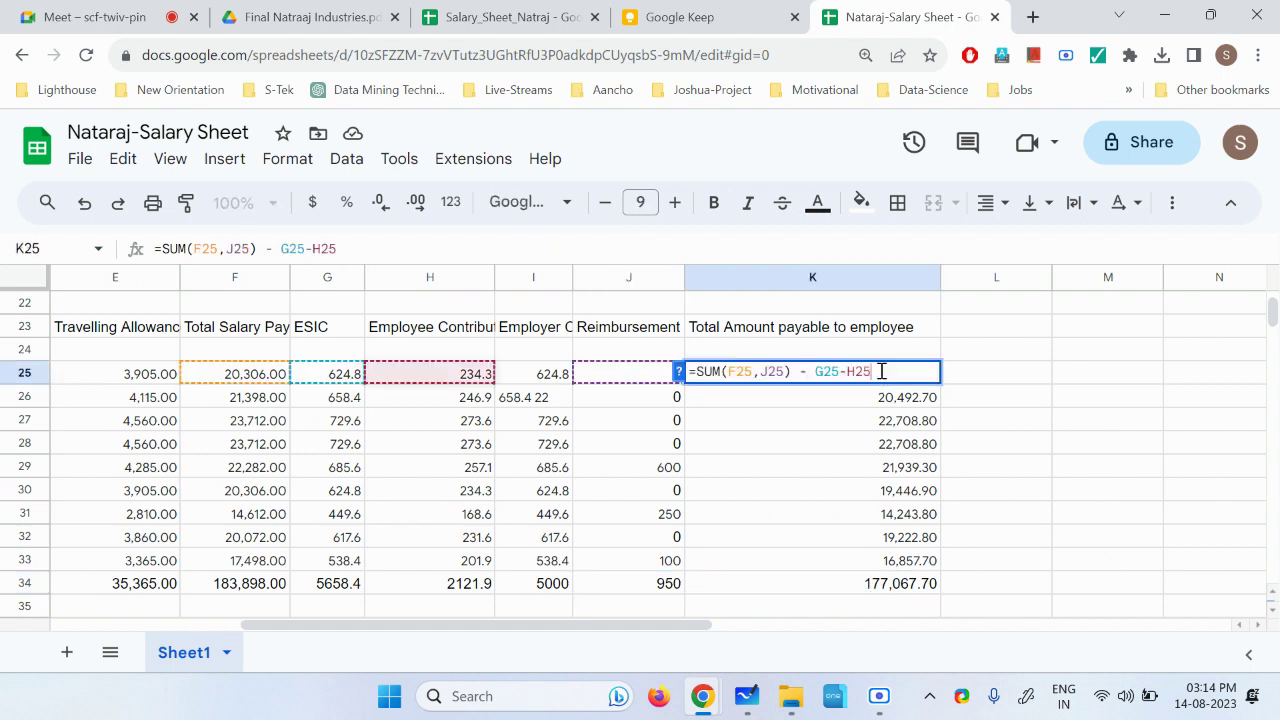